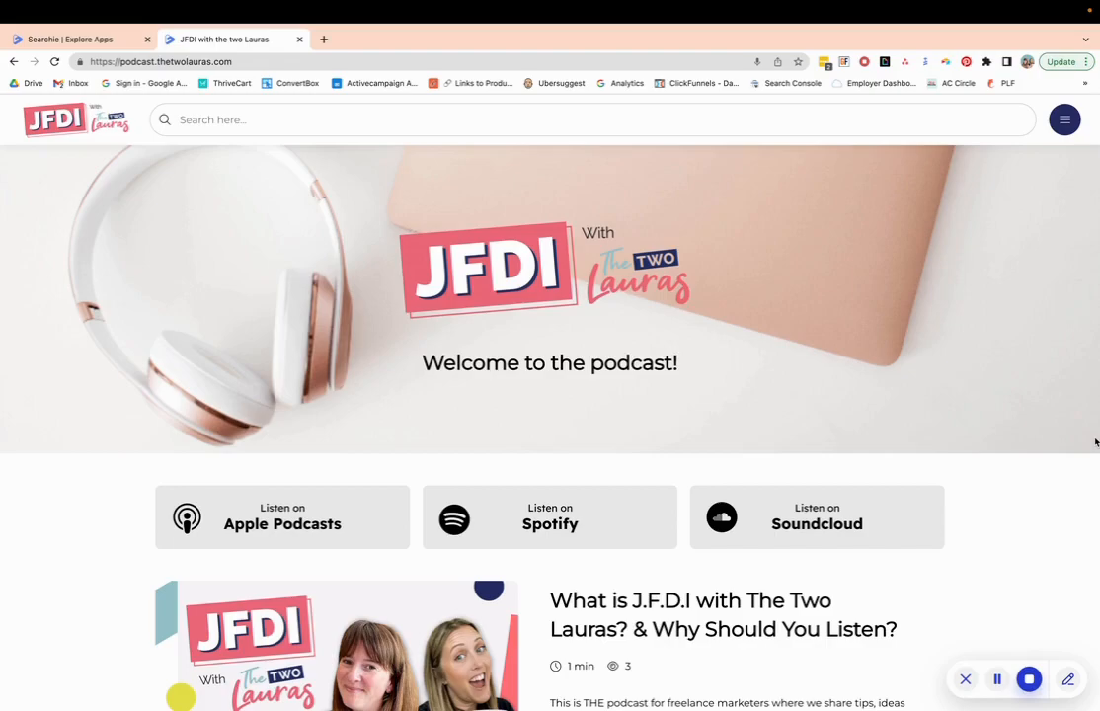
# Look over the JFDI podcast homepage, from the welcome banner and listening links to the latest episodes and community section
pyautogui.scroll(-6, 1094, 441)
pyautogui.scroll(6, 1094, 442)
pyautogui.scroll(-1, 1026, 500)
pyautogui.scroll(-5, 1026, 501)
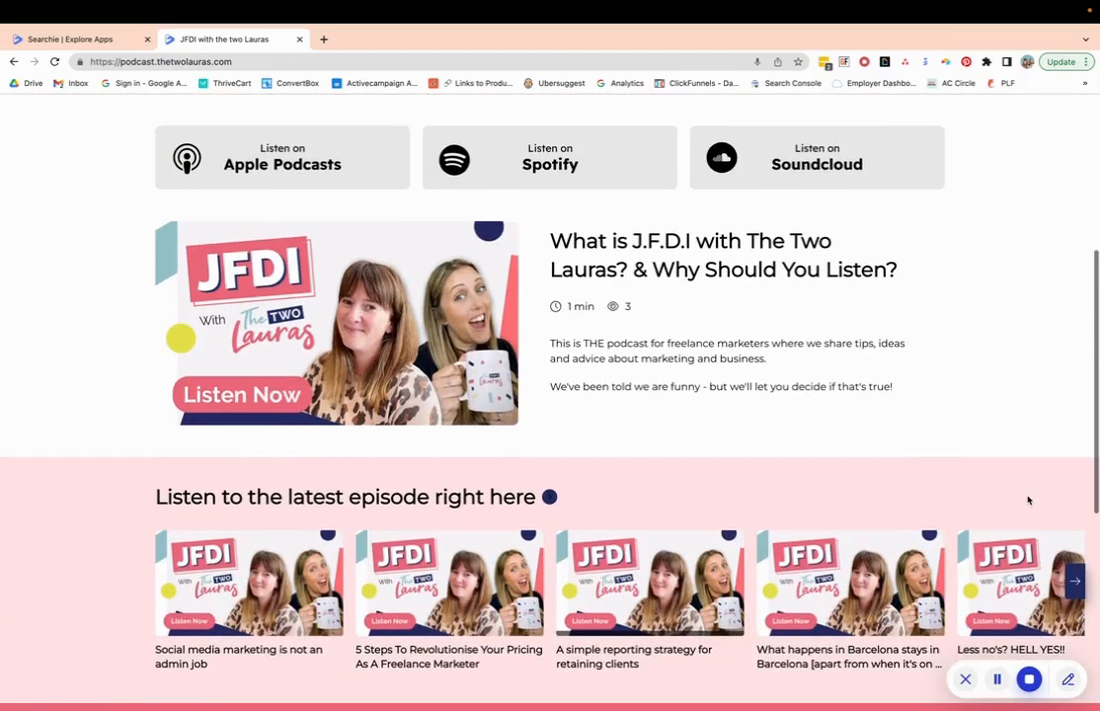
pyautogui.scroll(-1, 1026, 501)
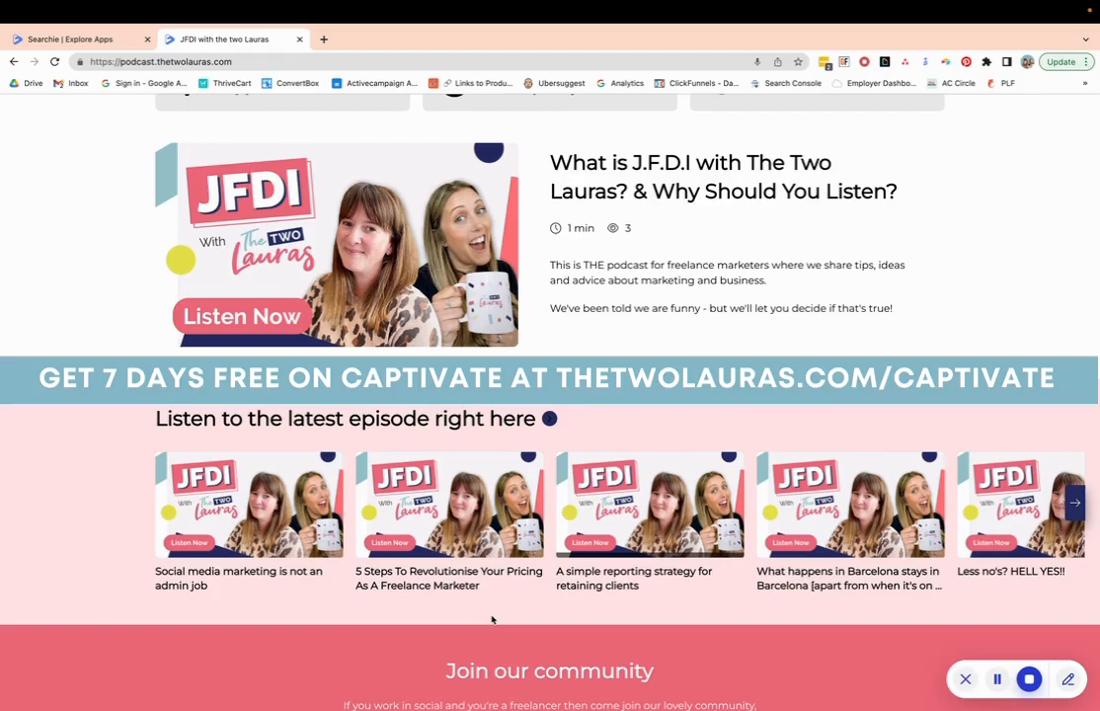
pyautogui.scroll(5, 492, 619)
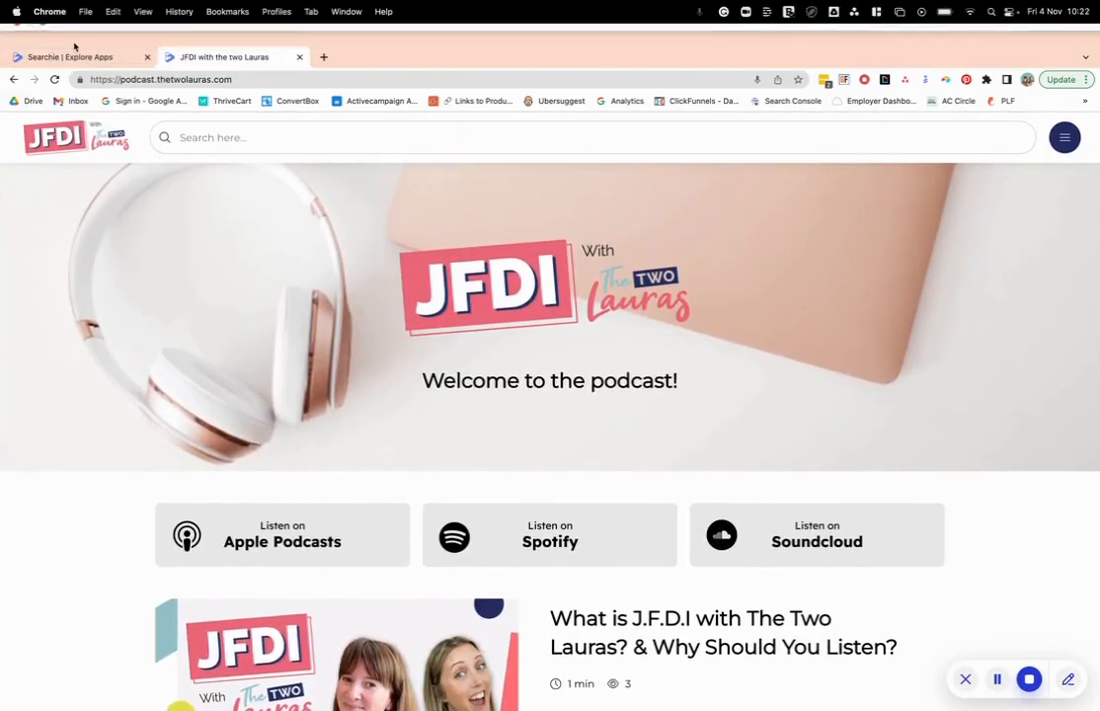
# Switch to Searchie and examine the third-party integrations offered on the Explore Apps page
pyautogui.click(72, 57)
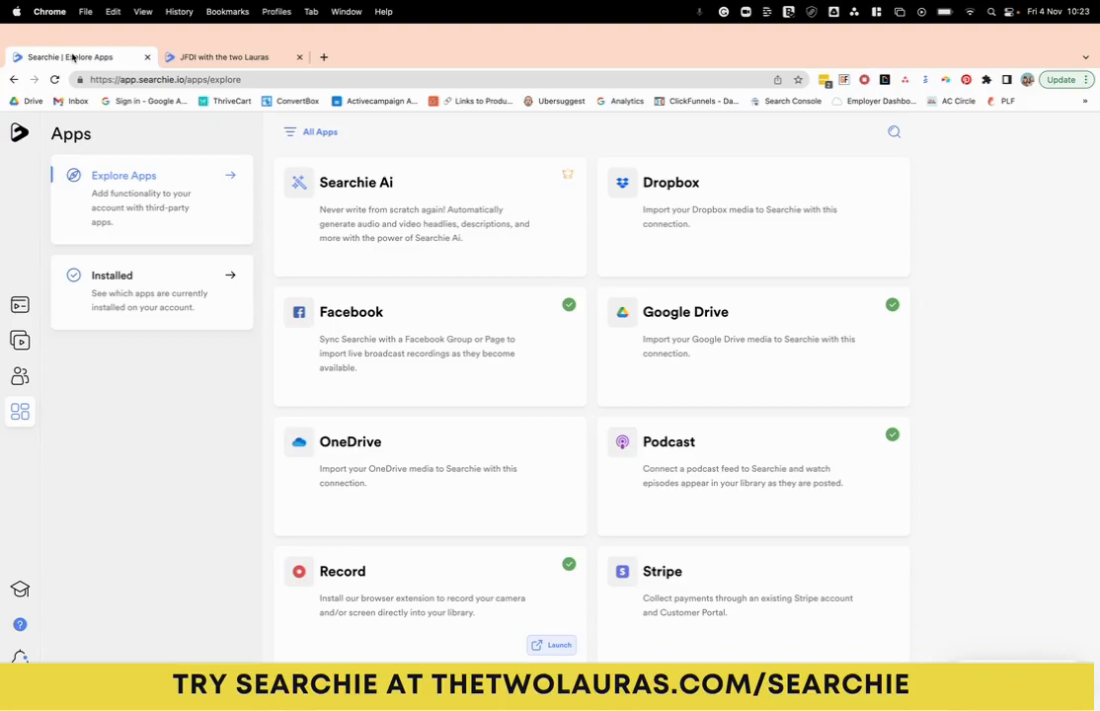
pyautogui.scroll(5, 316, 418)
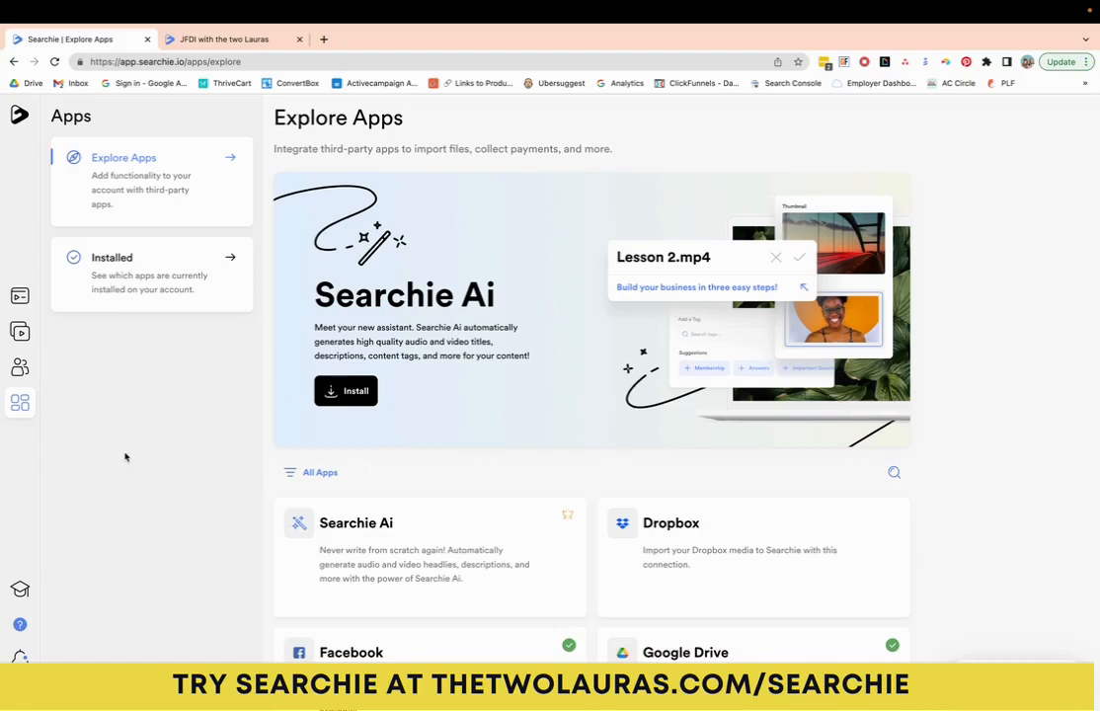
pyautogui.scroll(-5, 125, 457)
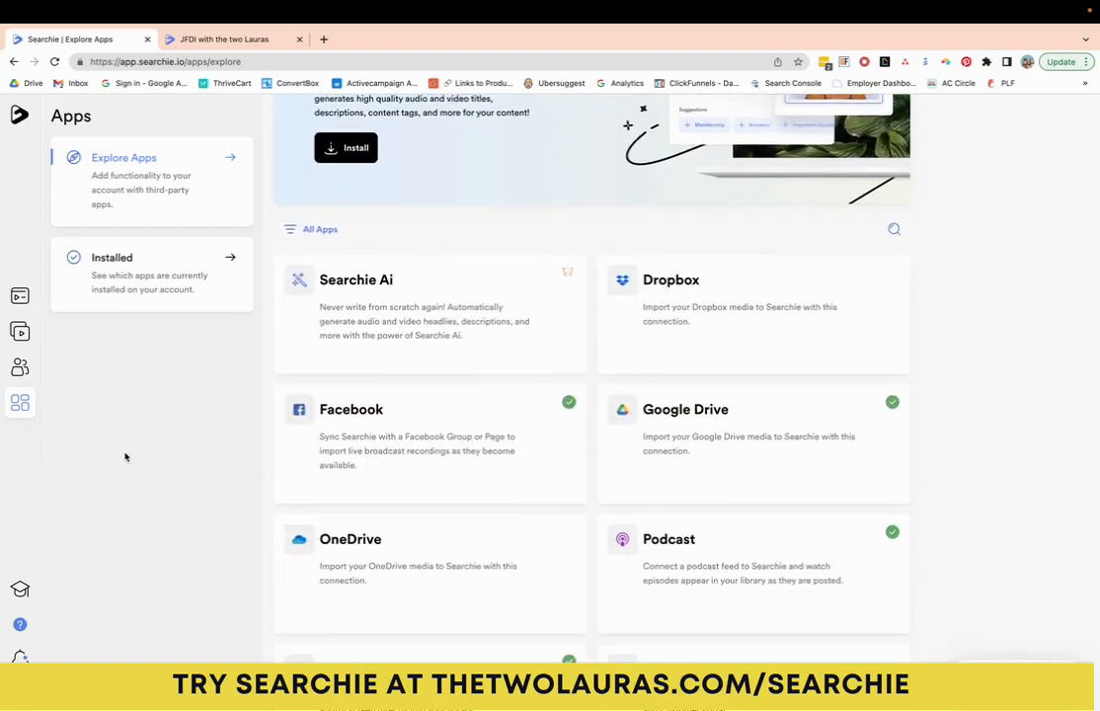
pyautogui.scroll(-3, 125, 457)
pyautogui.scroll(8, 125, 457)
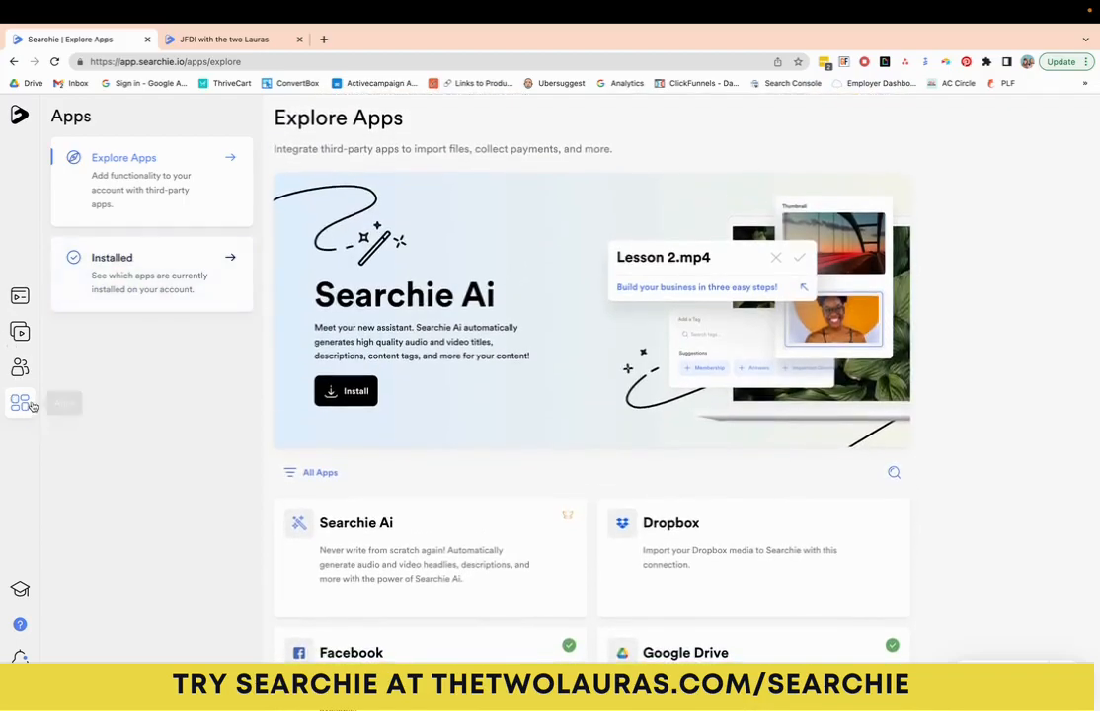
pyautogui.scroll(-5, 212, 451)
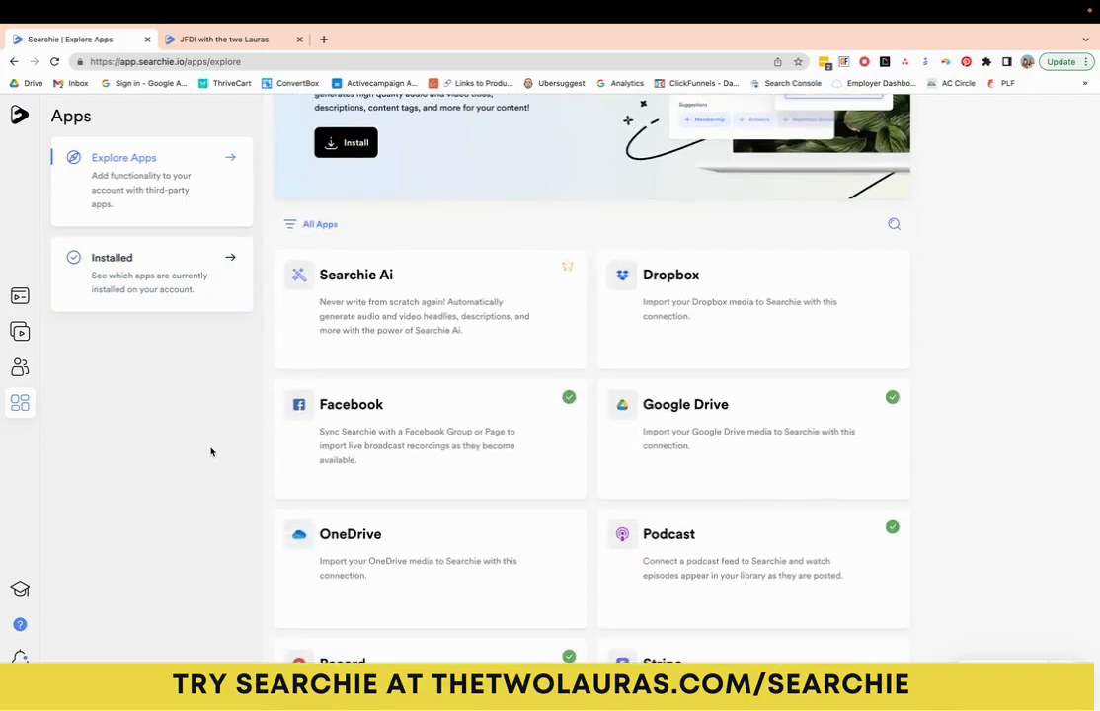
pyautogui.scroll(-2, 211, 451)
pyautogui.scroll(-2, 211, 451)
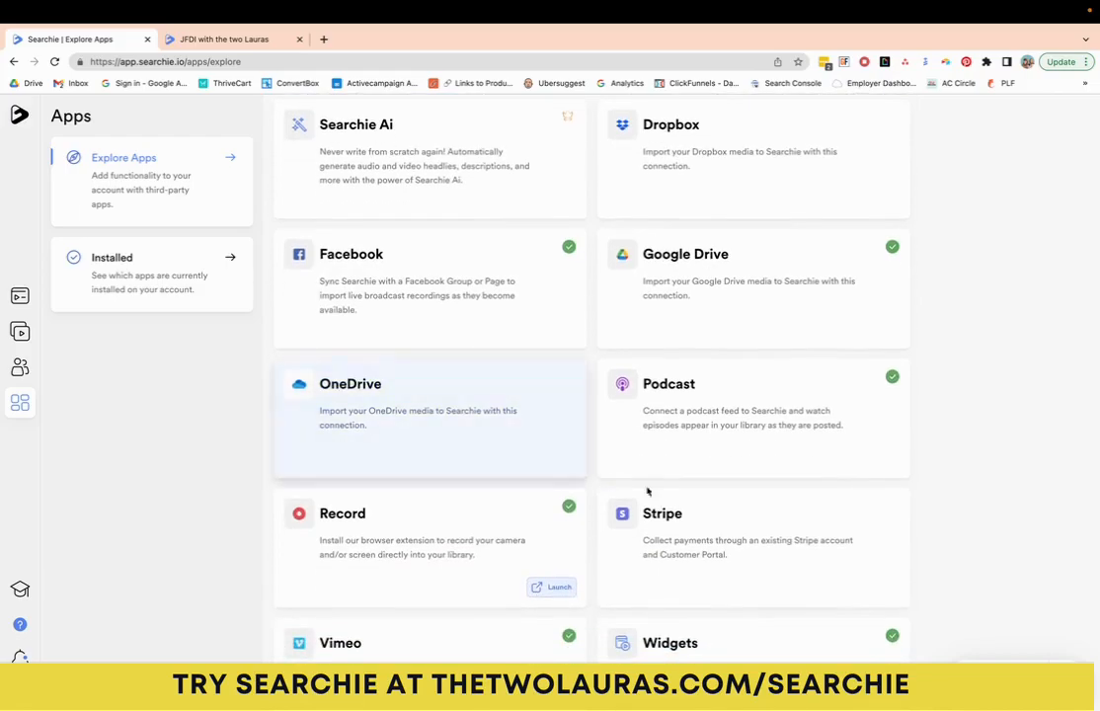
# View the Podcast app's connections and its form for adding a podcast URL, and close it without adding one
pyautogui.click(717, 424)
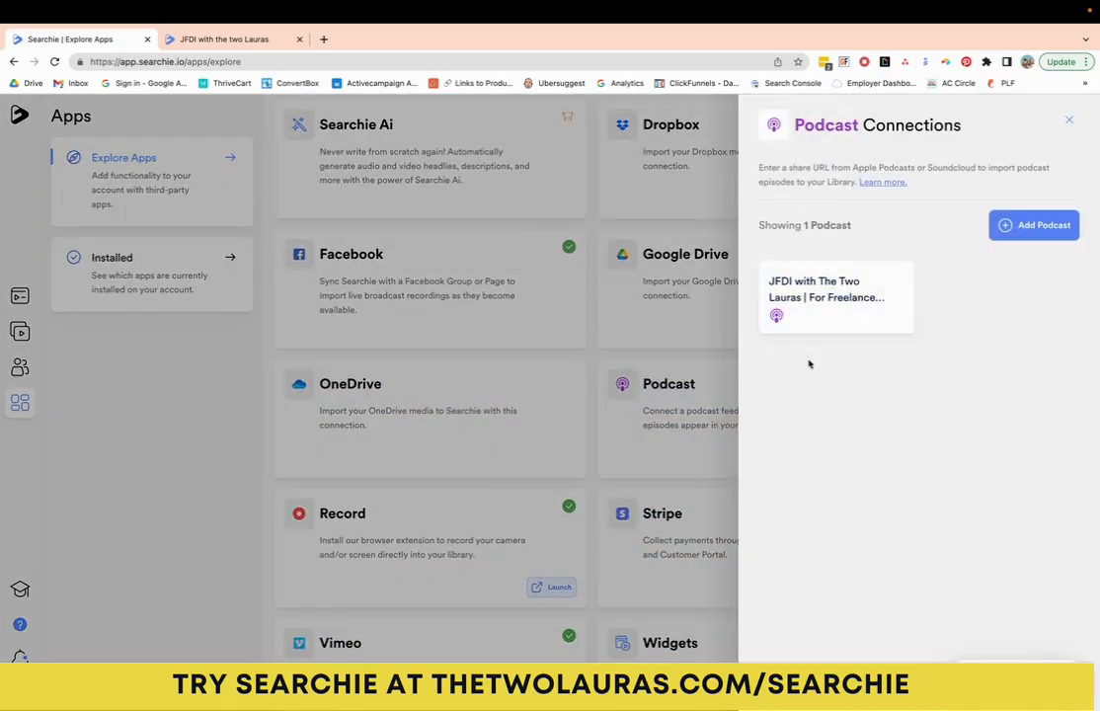
pyautogui.click(1025, 231)
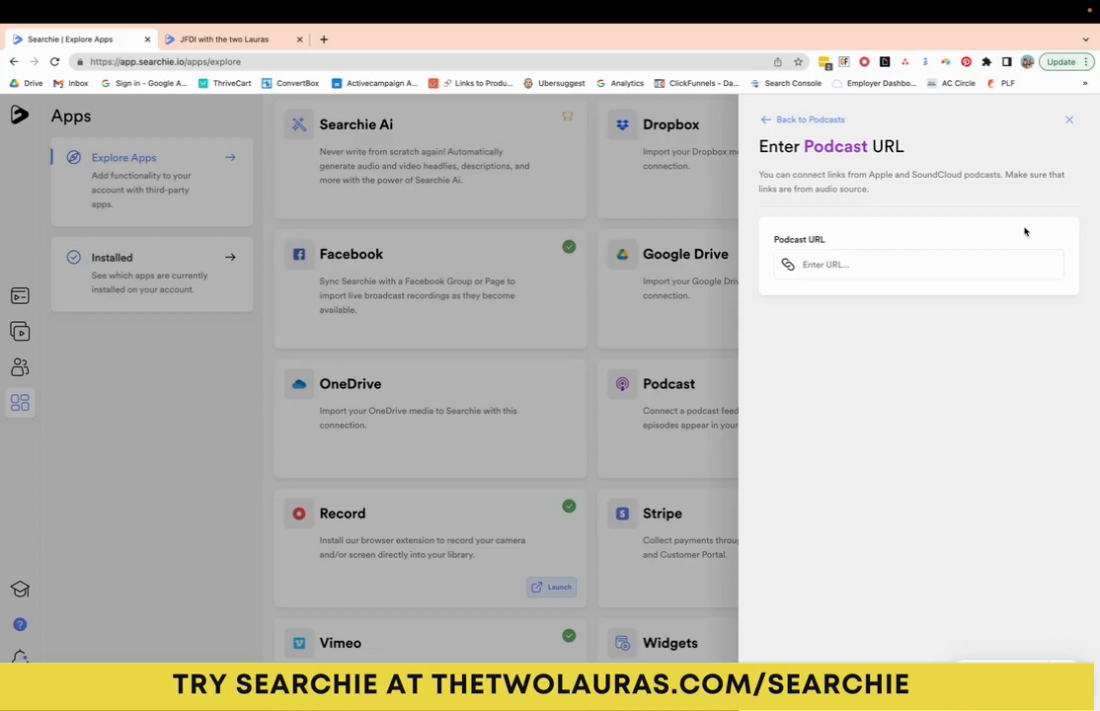
pyautogui.click(1068, 119)
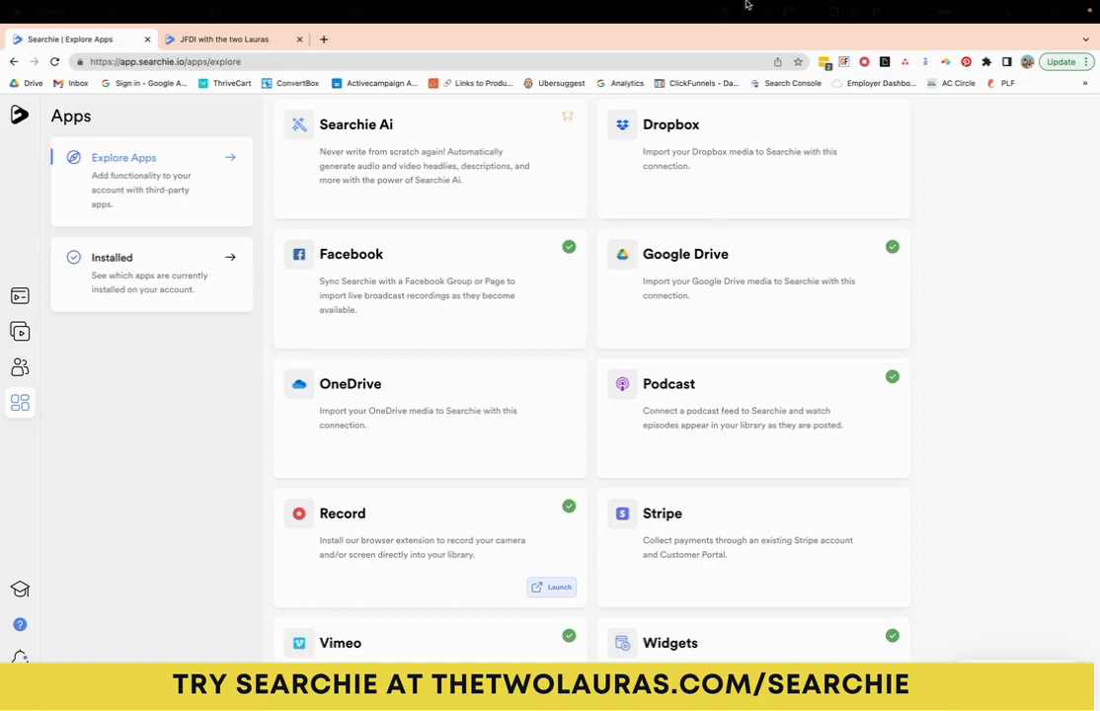
# Search the podcast website for "facebook" and look through the matching episodes and keyword mentions
pyautogui.click(223, 39)
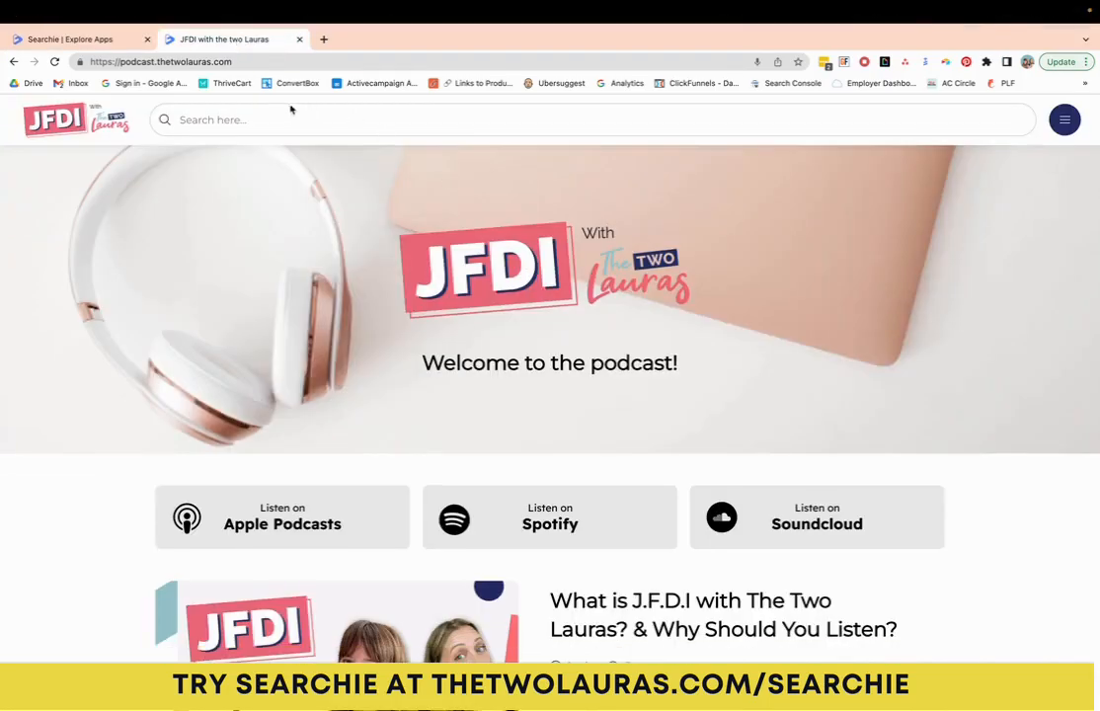
pyautogui.click(251, 115)
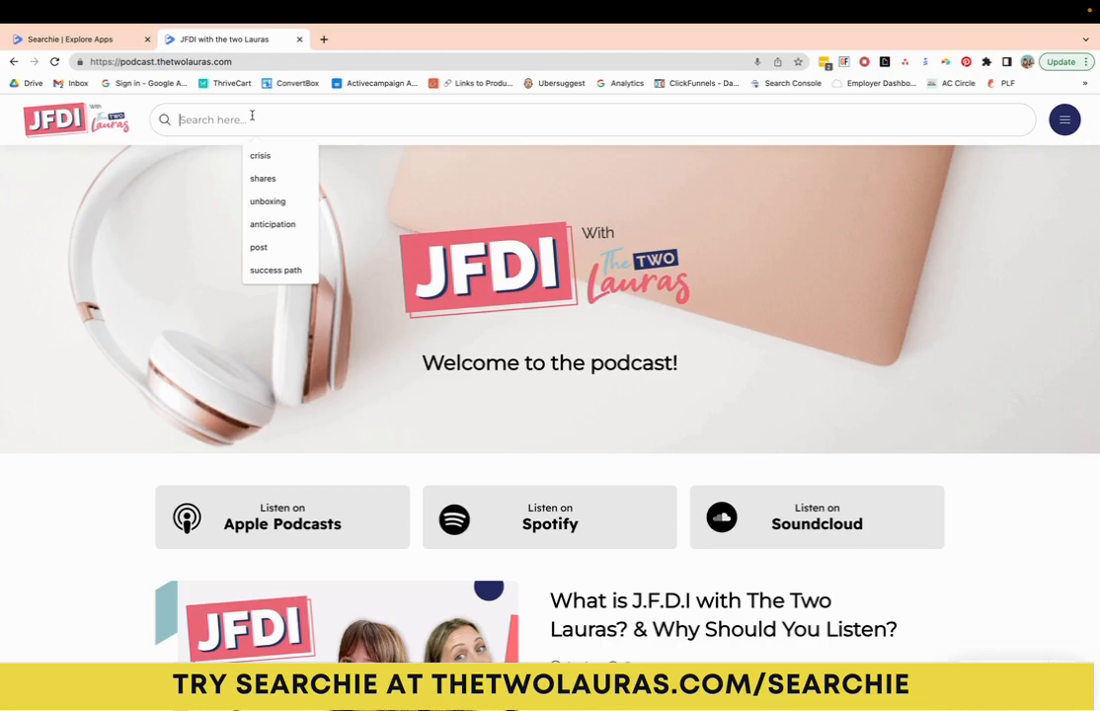
pyautogui.write('facebook')
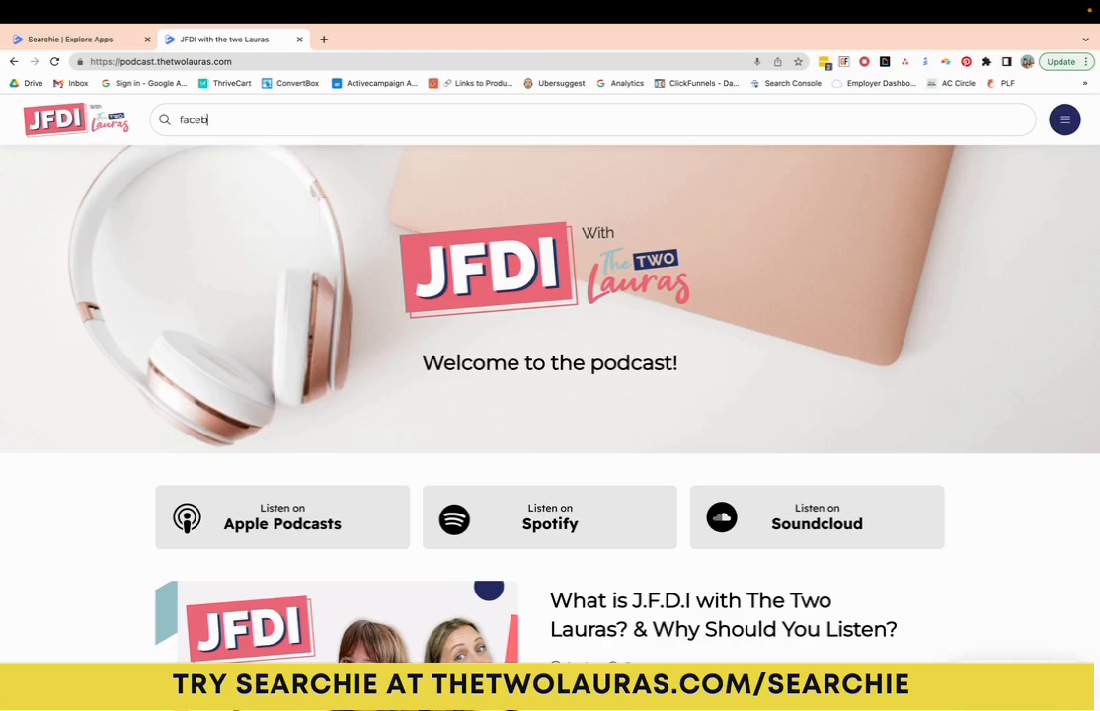
pyautogui.press('Return')
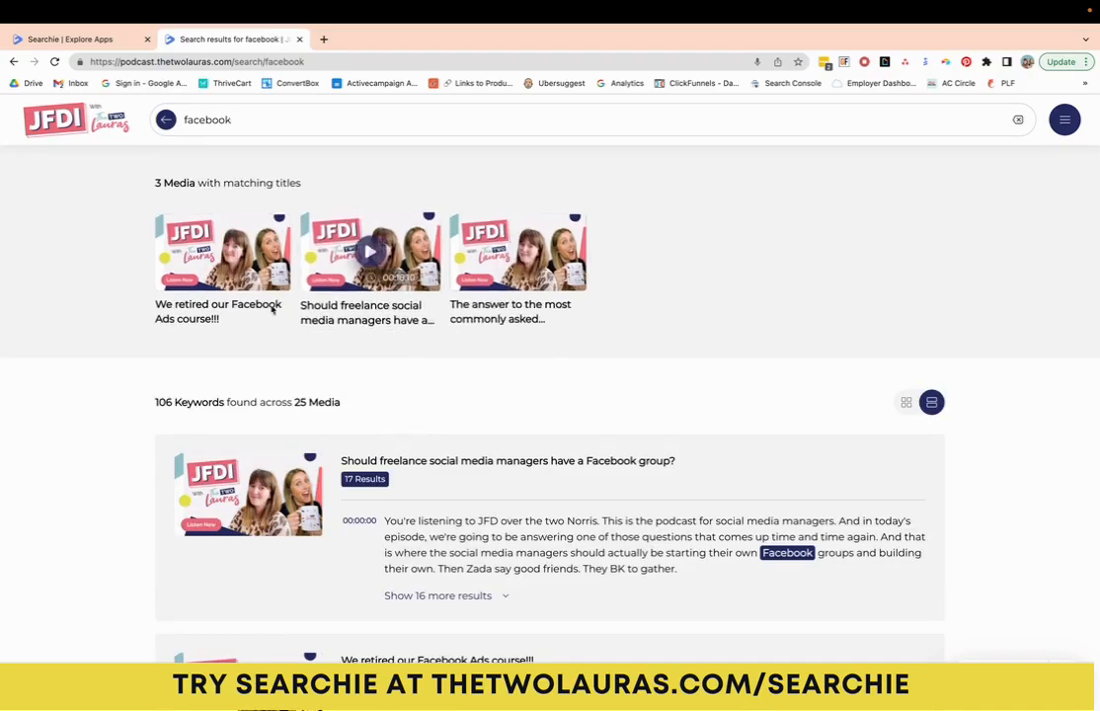
pyautogui.scroll(-3, 205, 323)
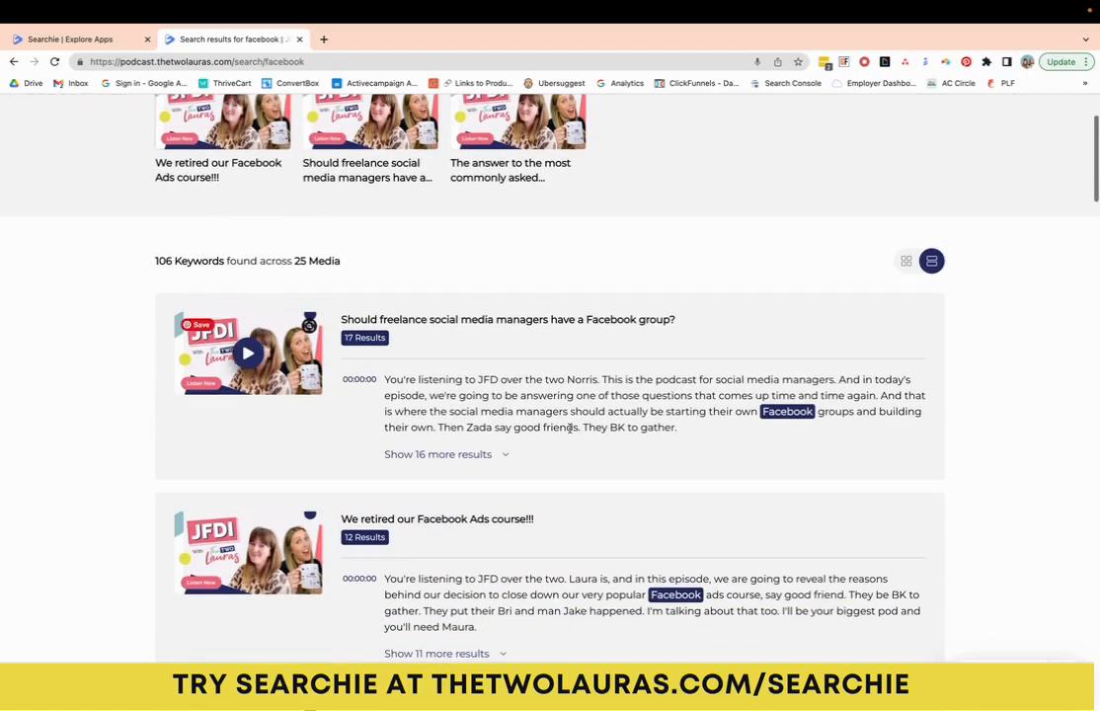
pyautogui.scroll(-5, 577, 427)
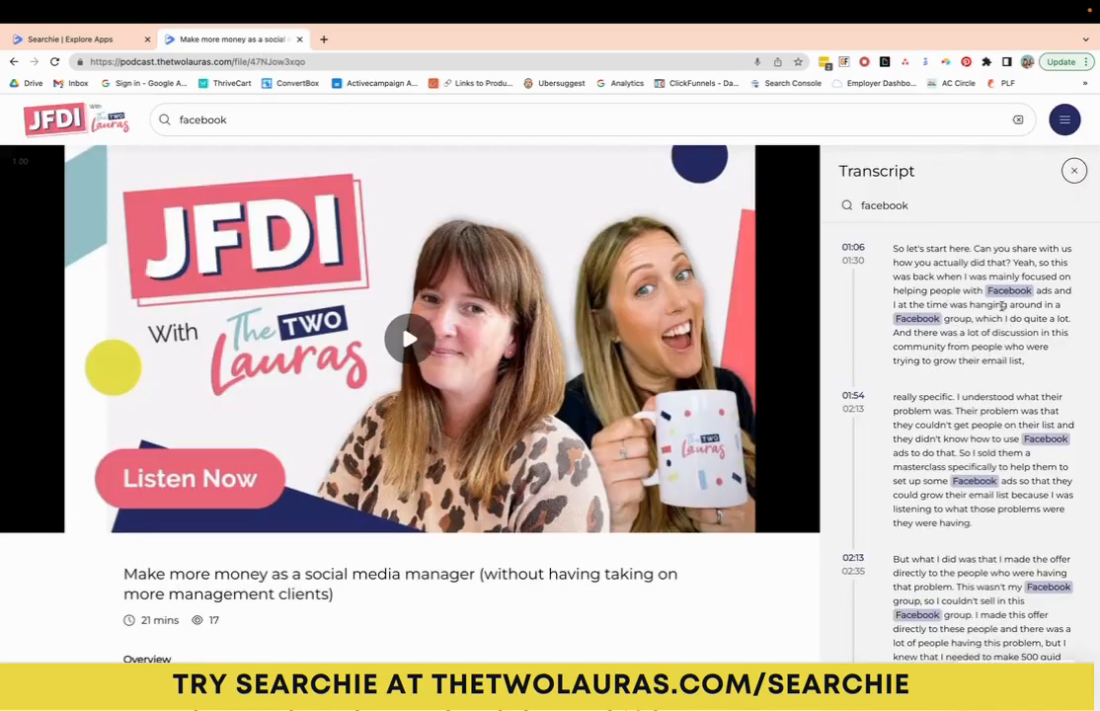
# Pause the episode "Make more money as a social media manager" and read through its transcript's facebook mentions
pyautogui.scroll(-3, 1001, 305)
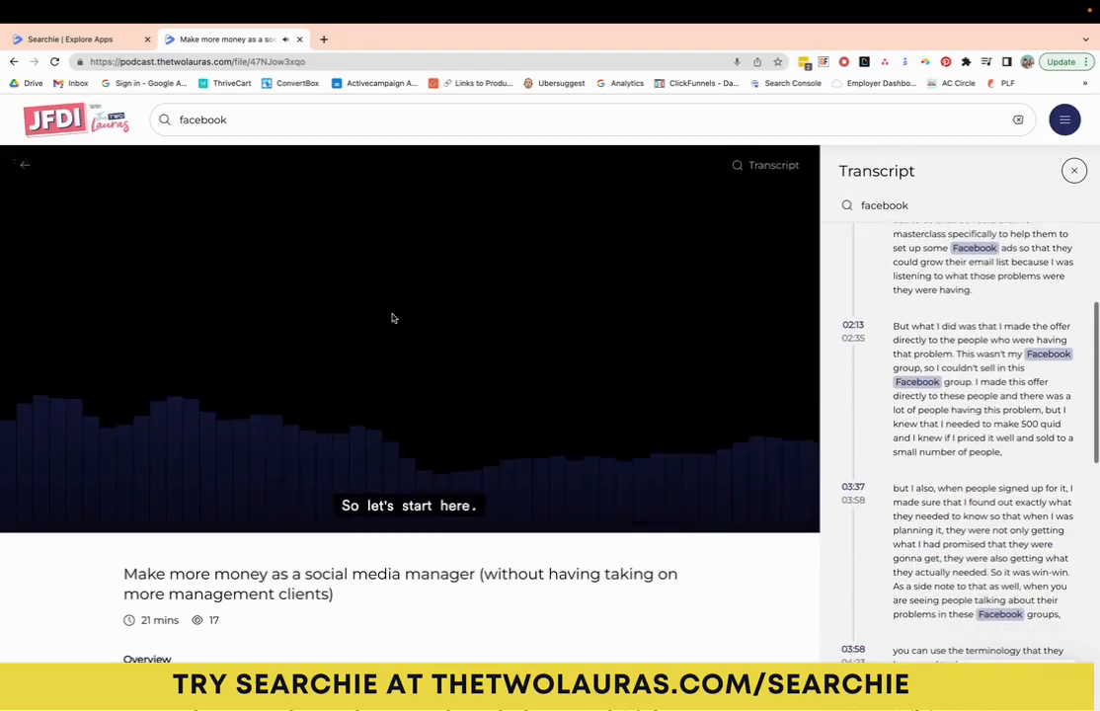
pyautogui.click(392, 317)
pyautogui.scroll(-5, 871, 422)
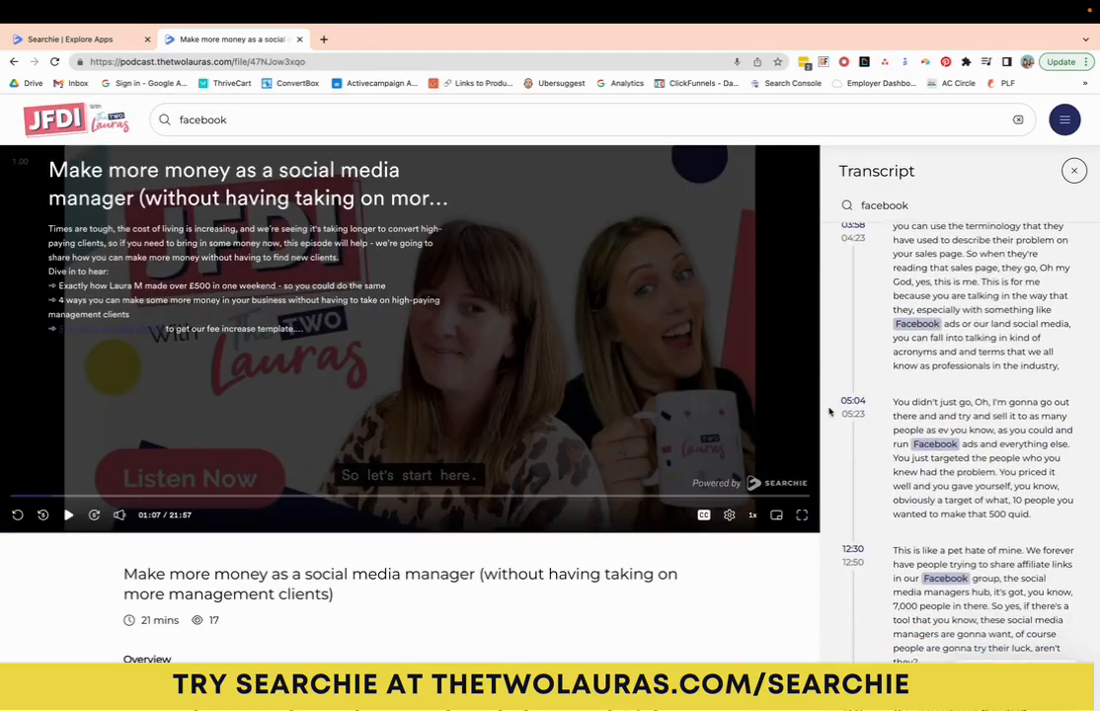
pyautogui.scroll(-3, 927, 448)
pyautogui.scroll(-3, 927, 448)
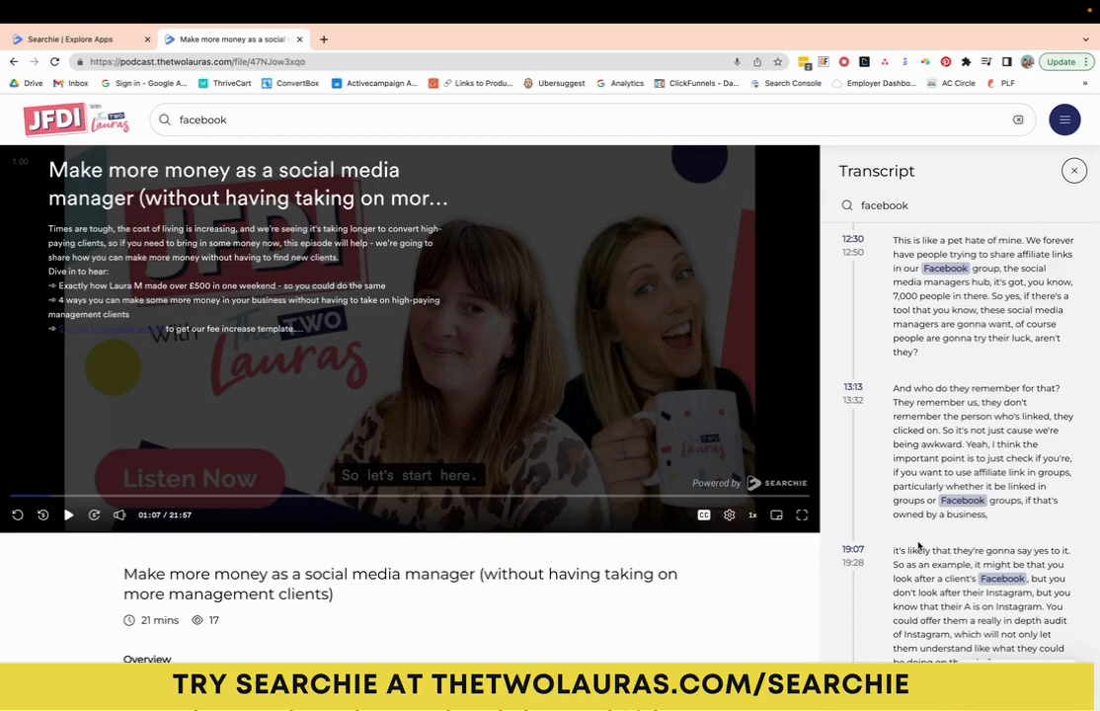
# Return to Searchie and open the "JFDI with The Two Lauras | For Freelance Social Media Managers" folder in the Library
pyautogui.click(71, 39)
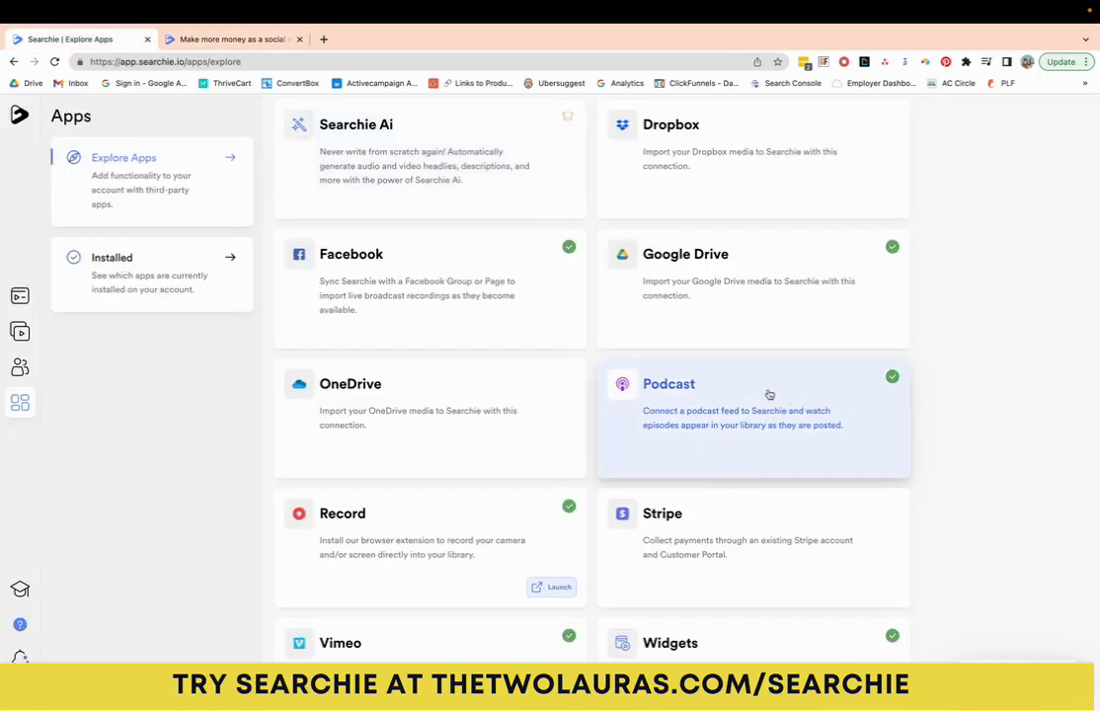
pyautogui.scroll(2, 769, 394)
pyautogui.scroll(5, 769, 394)
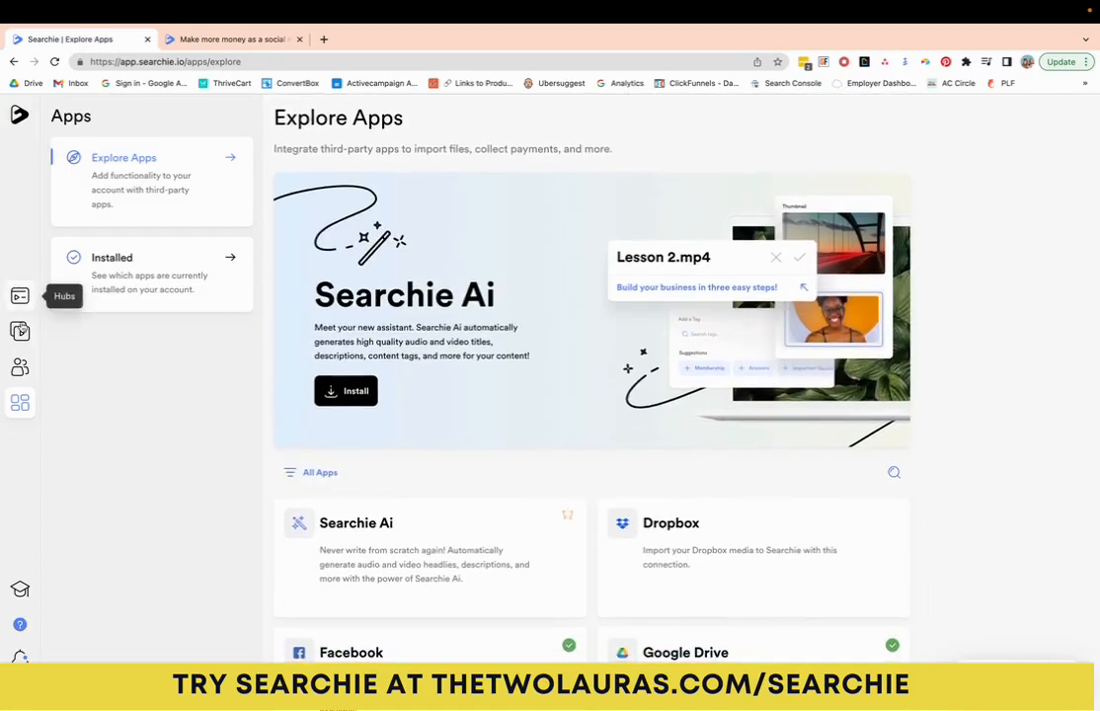
pyautogui.click(19, 331)
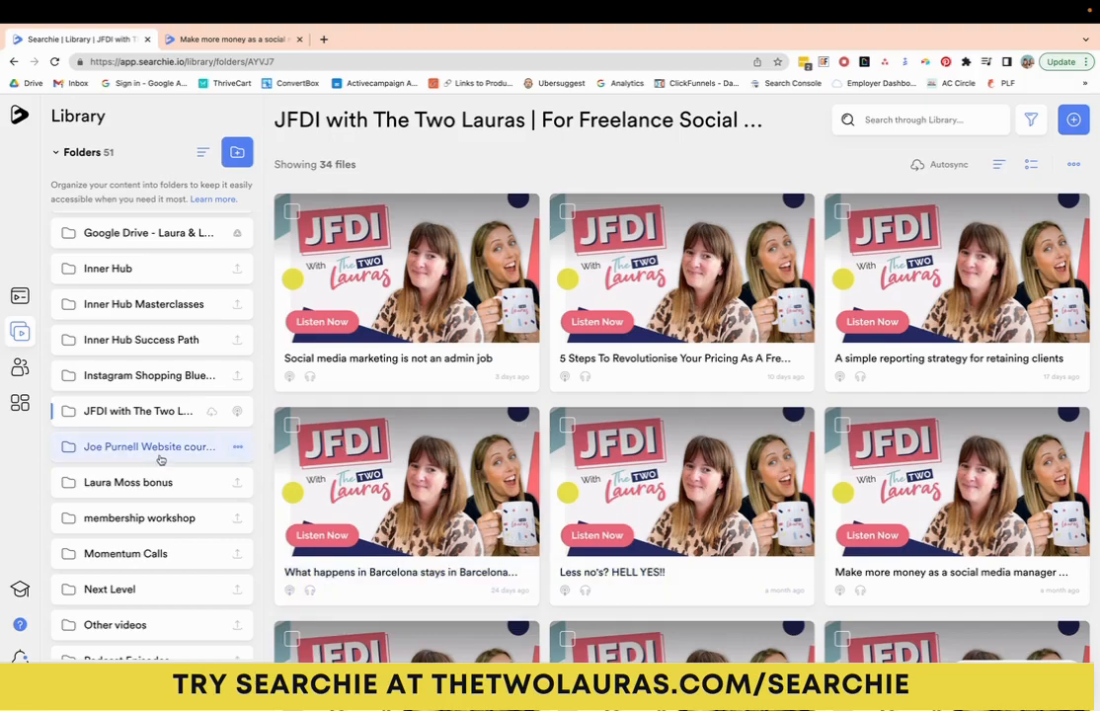
# Show the Library's playlists and view the dialog for naming a new playlist, closing it without creating one
pyautogui.click(91, 688)
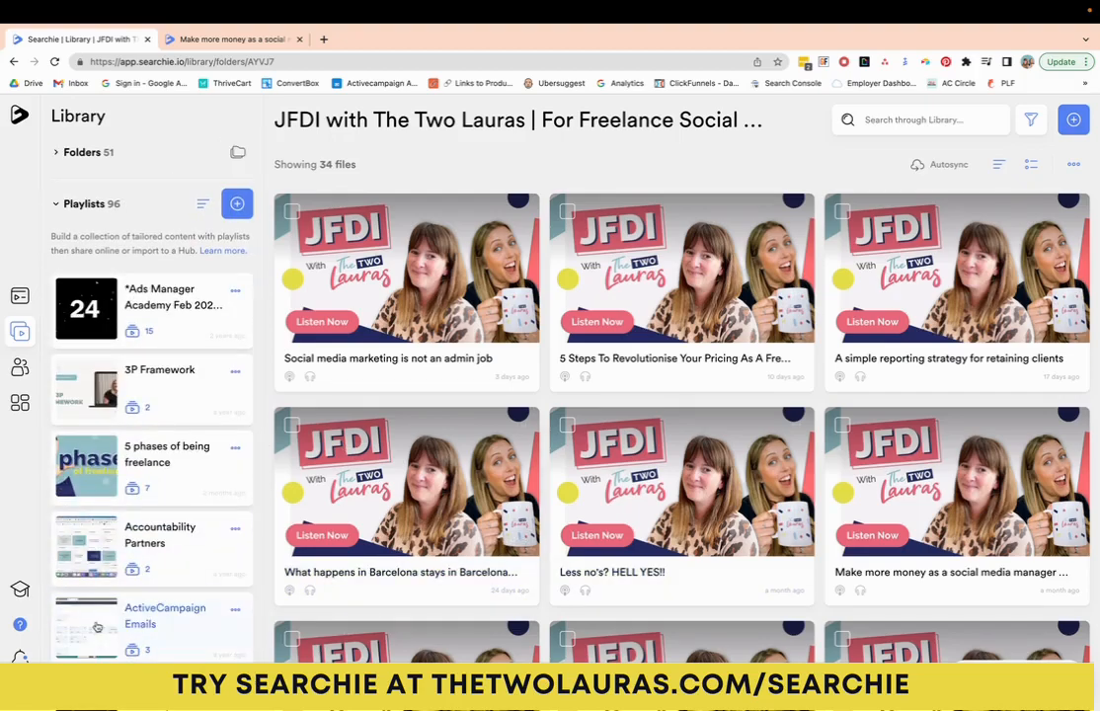
pyautogui.click(237, 204)
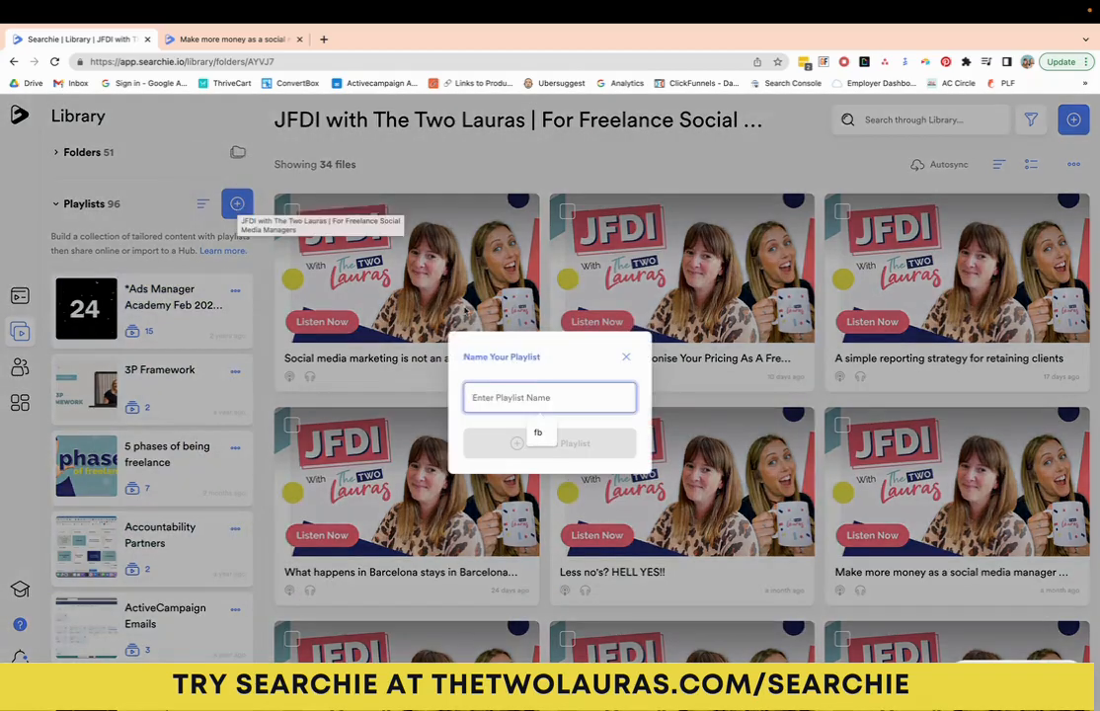
pyautogui.click(179, 200)
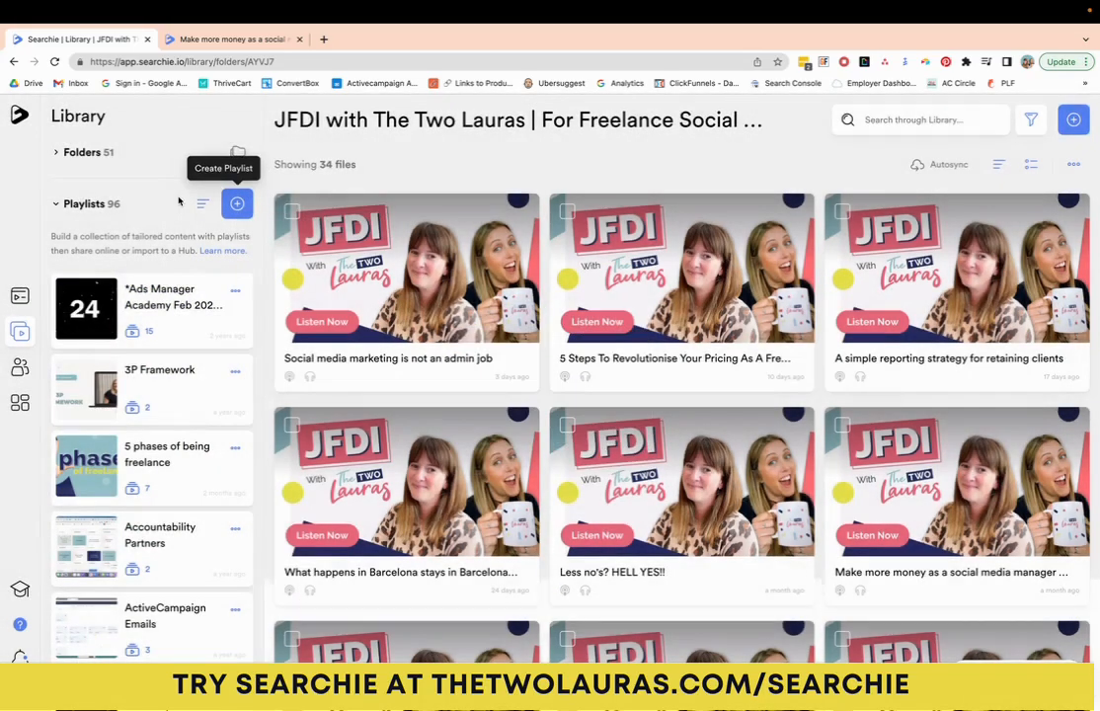
# Open the "JFDI with The Two Lauras | The Podcast For Freelance Social Media Managers" playlist and view its settings
pyautogui.click(182, 351)
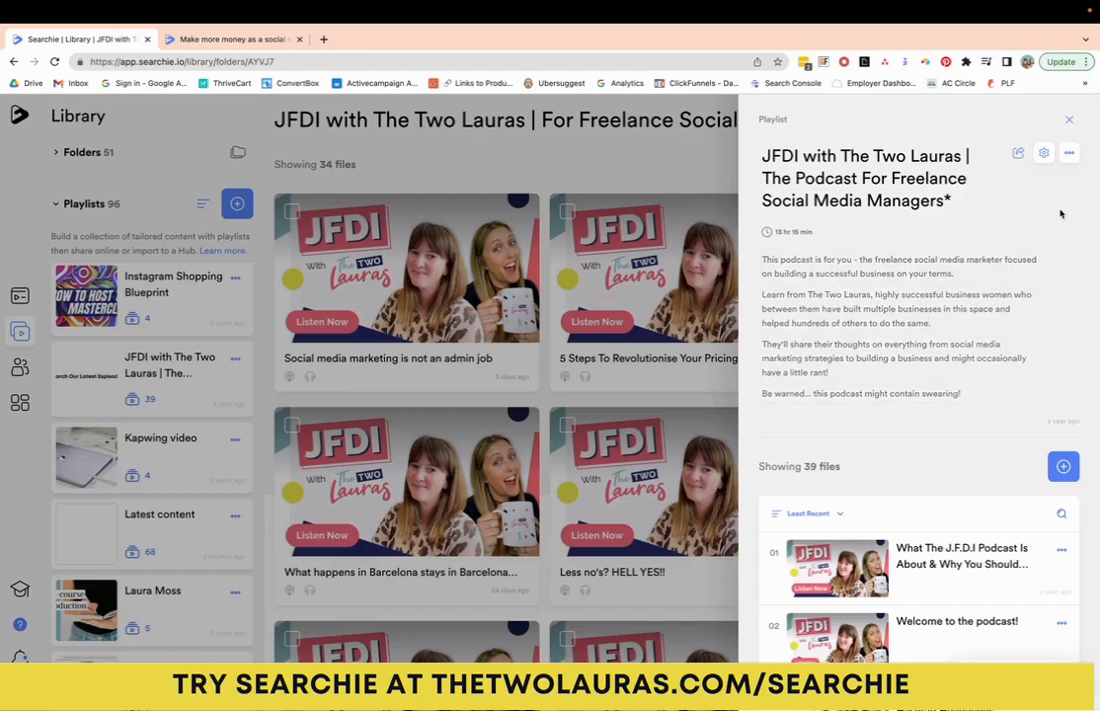
pyautogui.click(1068, 152)
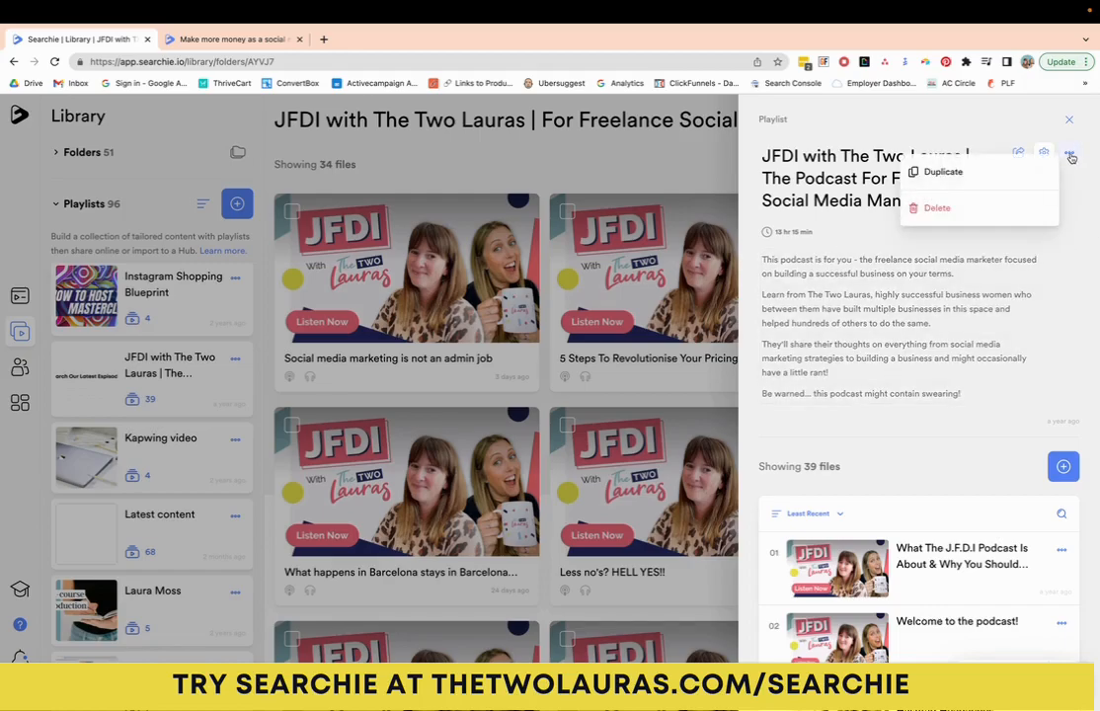
pyautogui.click(1014, 117)
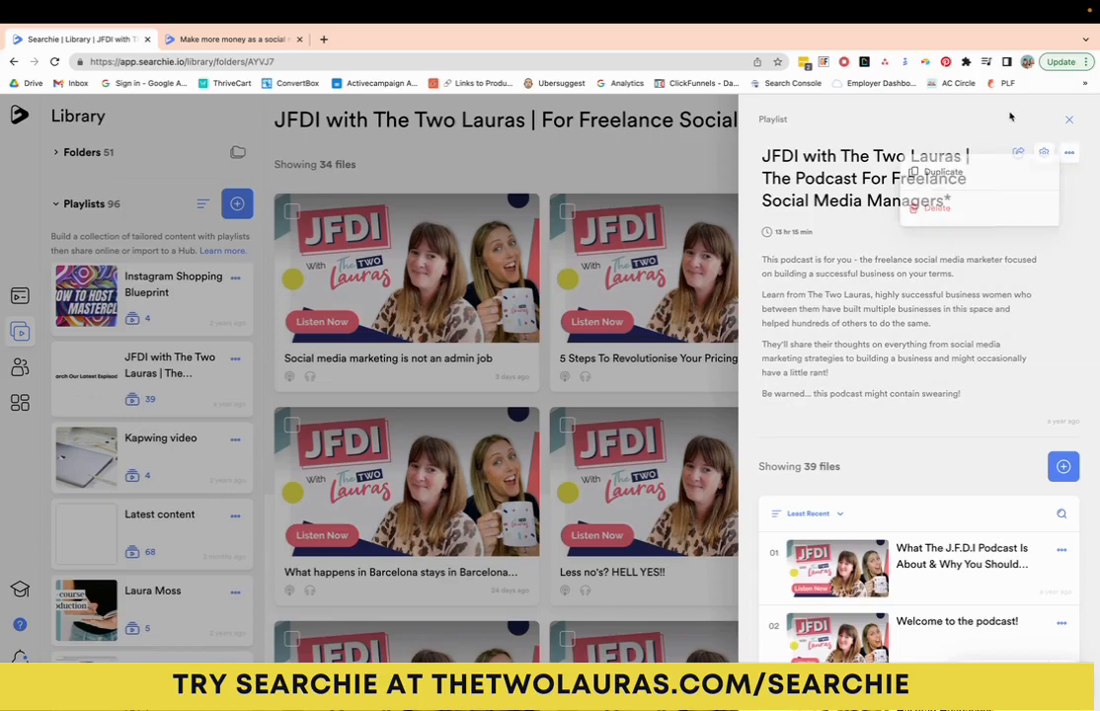
pyautogui.click(1044, 155)
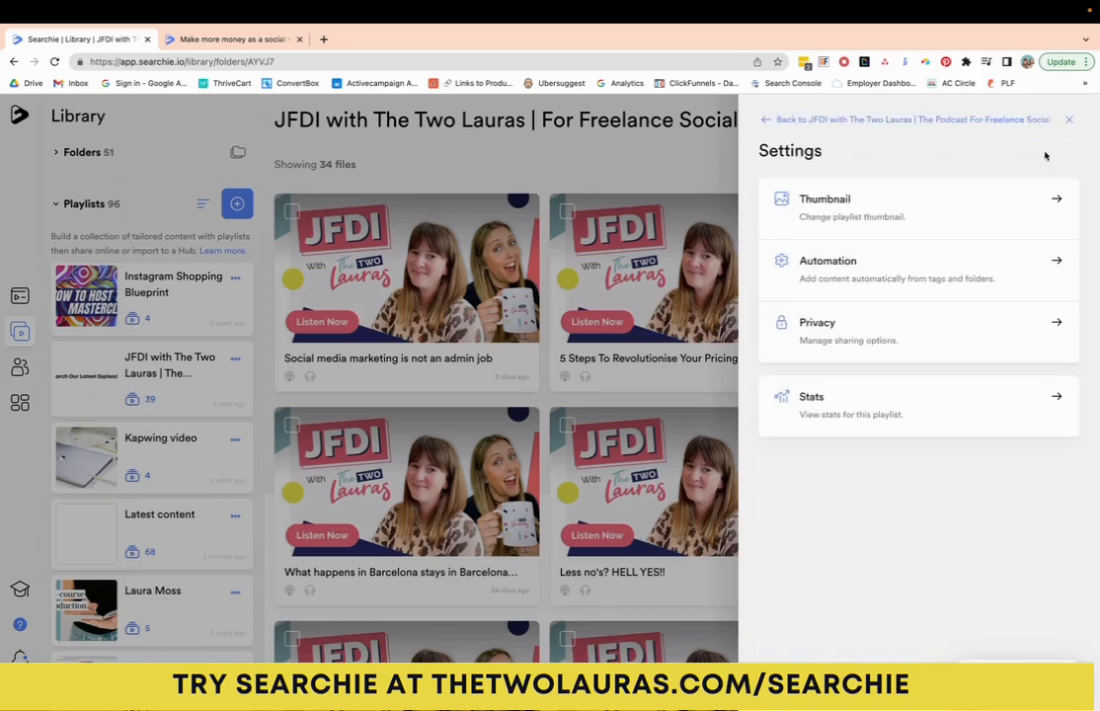
# Inspect the playlist's automation settings and the folders available for automatic adding, and close the playlist without changes
pyautogui.click(854, 277)
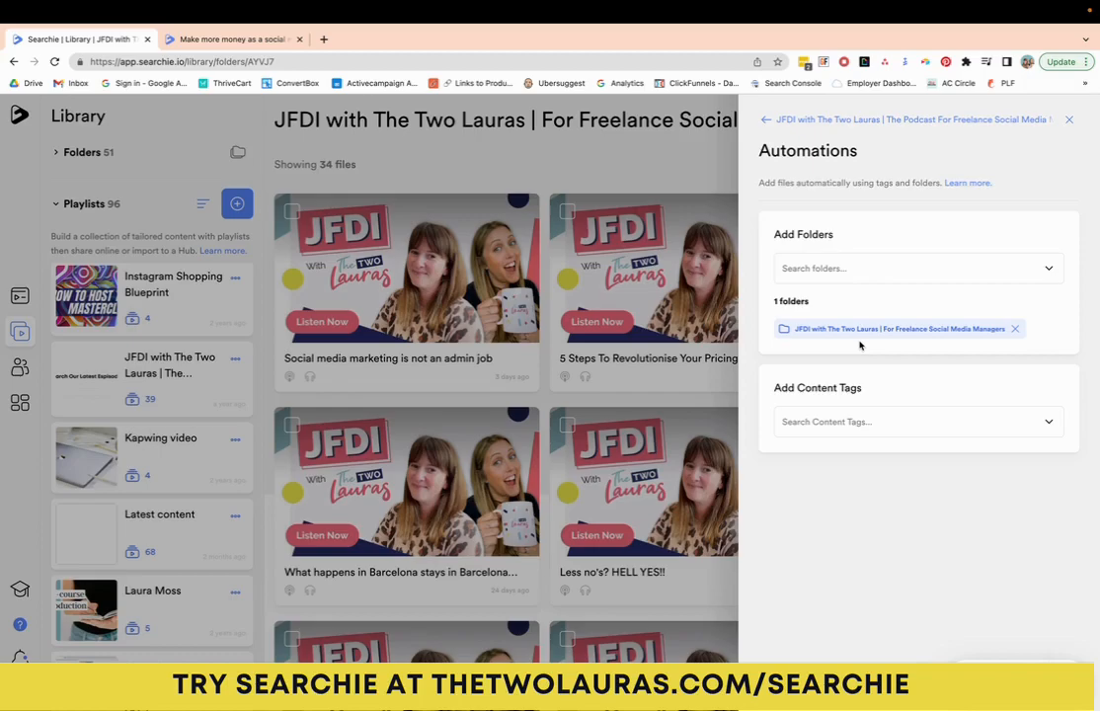
pyautogui.click(926, 270)
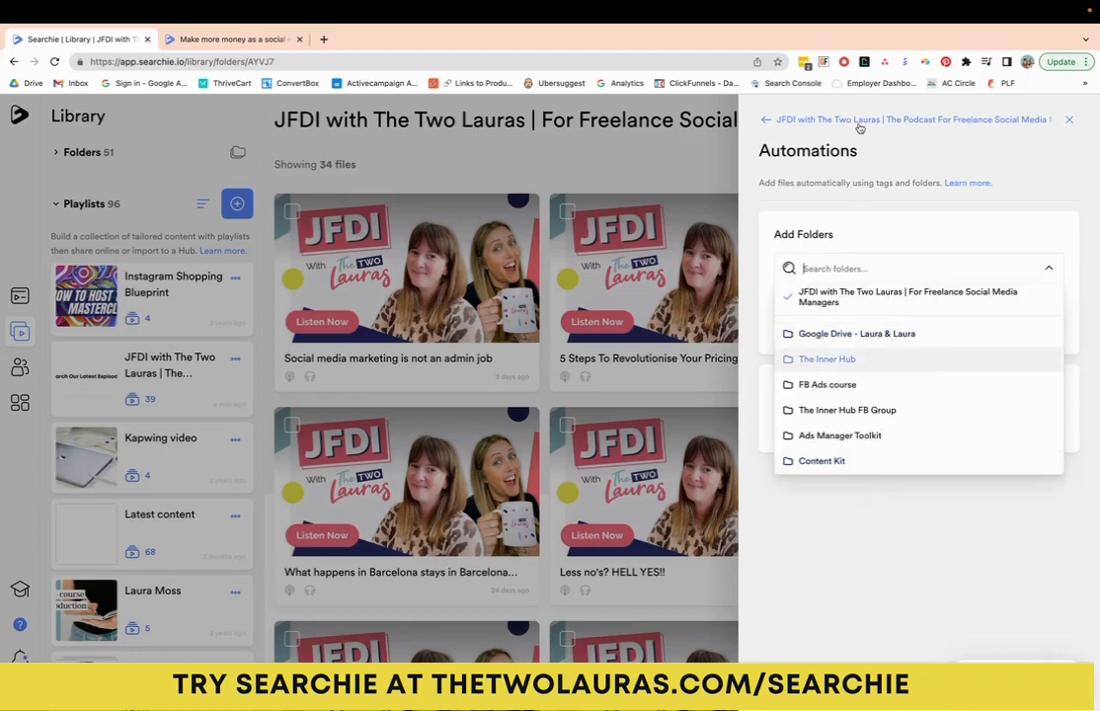
pyautogui.click(911, 168)
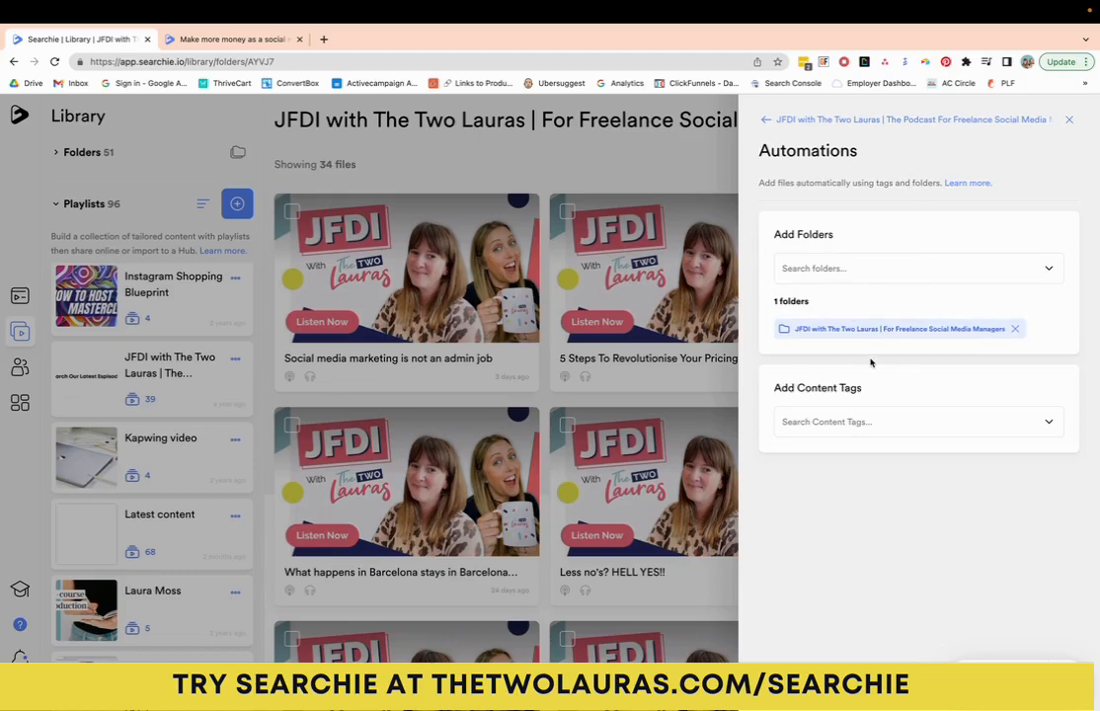
pyautogui.click(1070, 120)
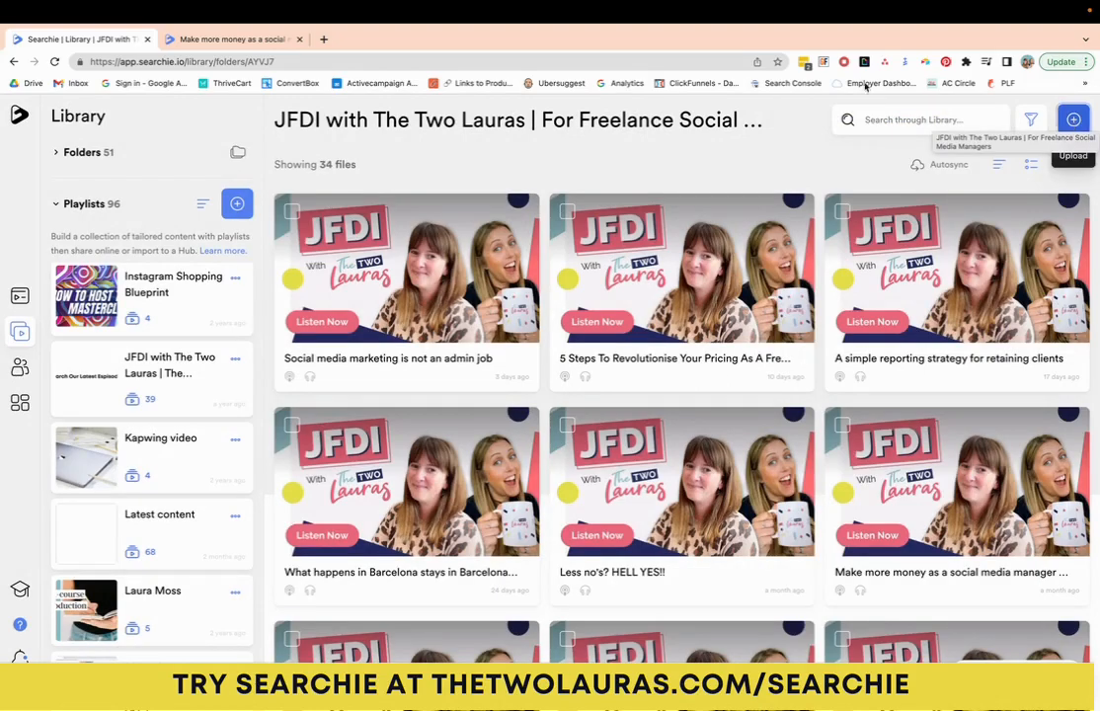
# Open the full Hub template collection and filter it to the Podcast type
pyautogui.click(22, 298)
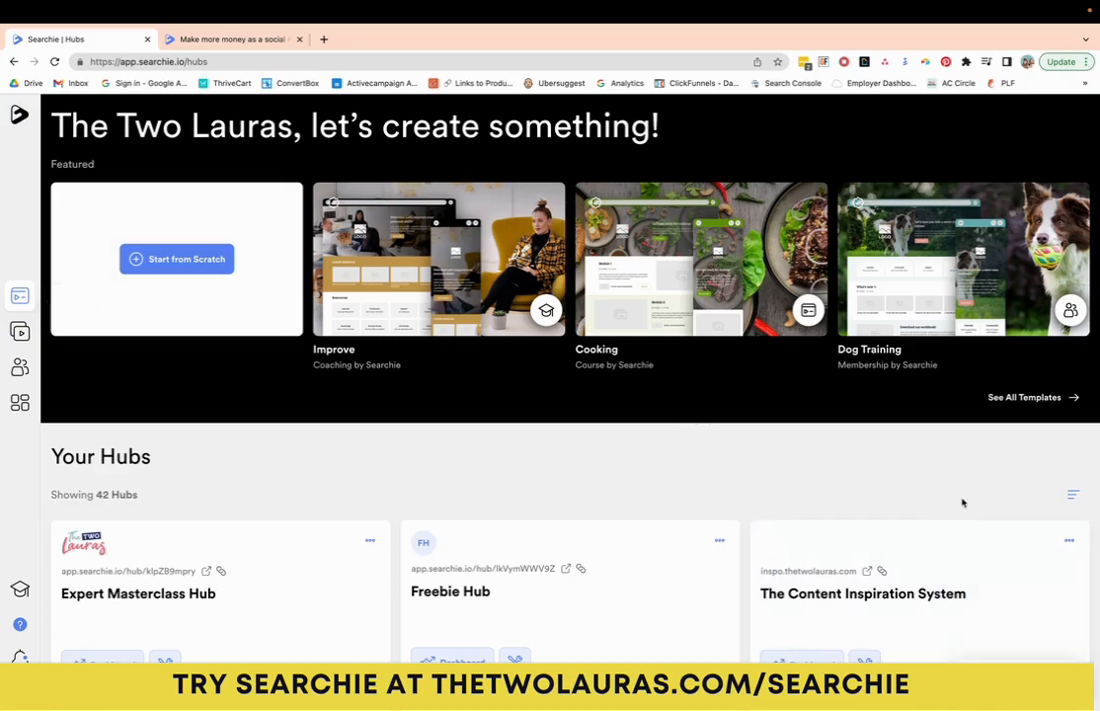
pyautogui.click(1024, 399)
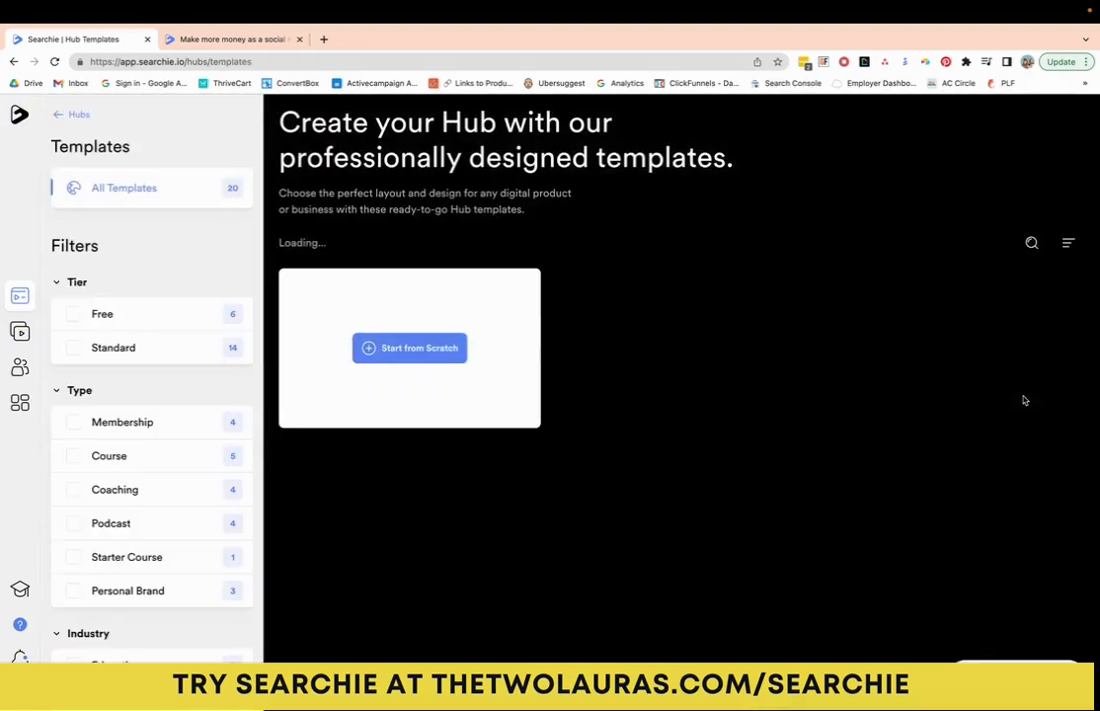
pyautogui.click(111, 525)
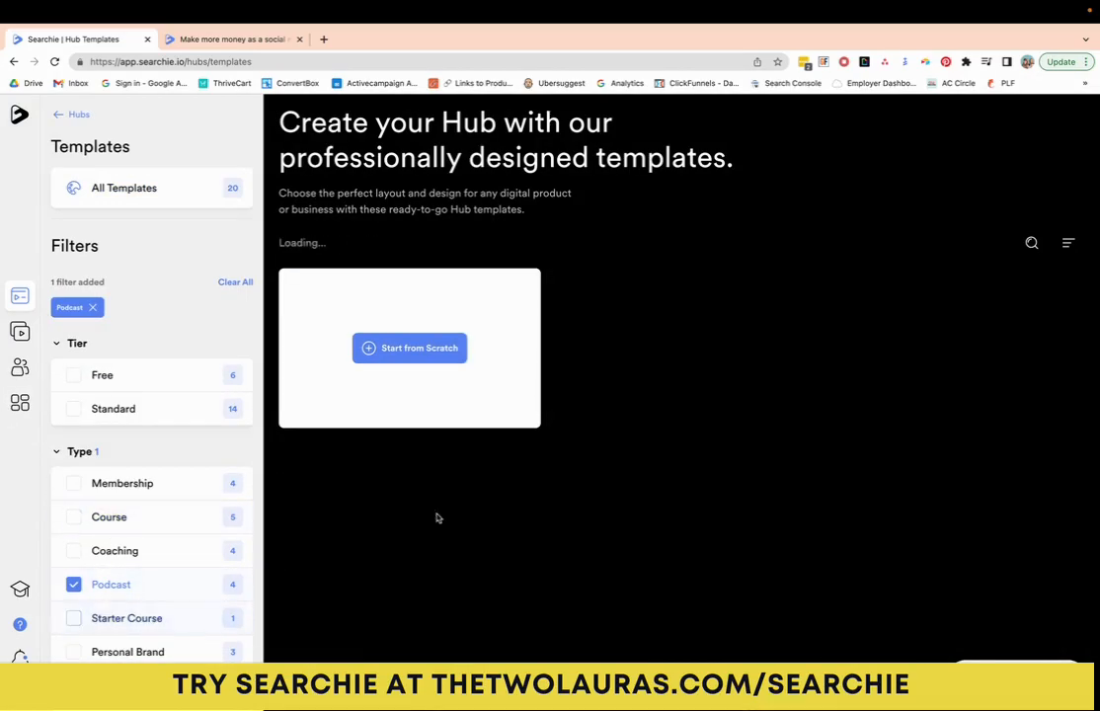
pyautogui.moveTo(618, 482)
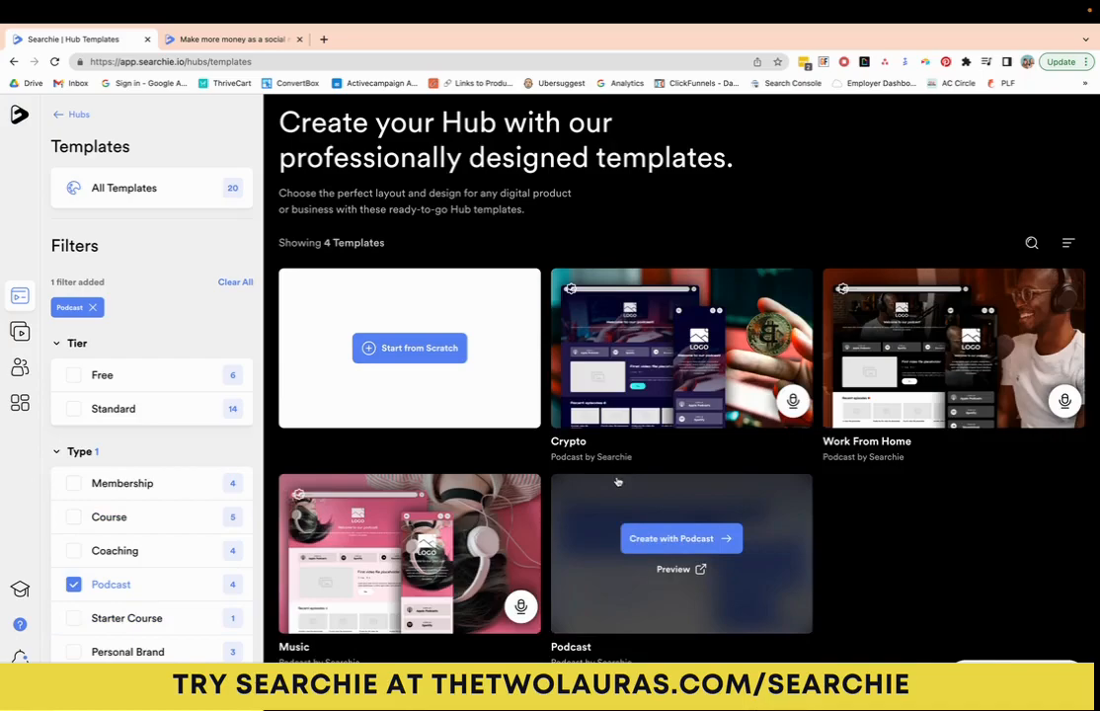
pyautogui.moveTo(624, 348)
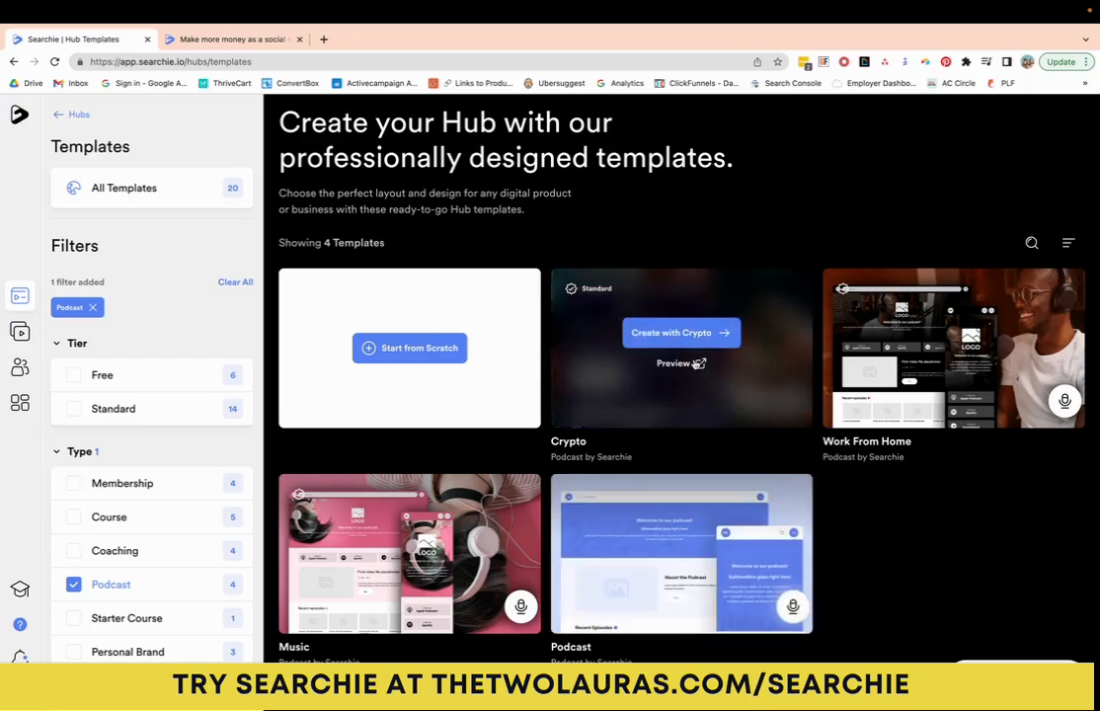
# Create a Hub from the Crypto template and name it "Test podcast hub"
pyautogui.click(658, 334)
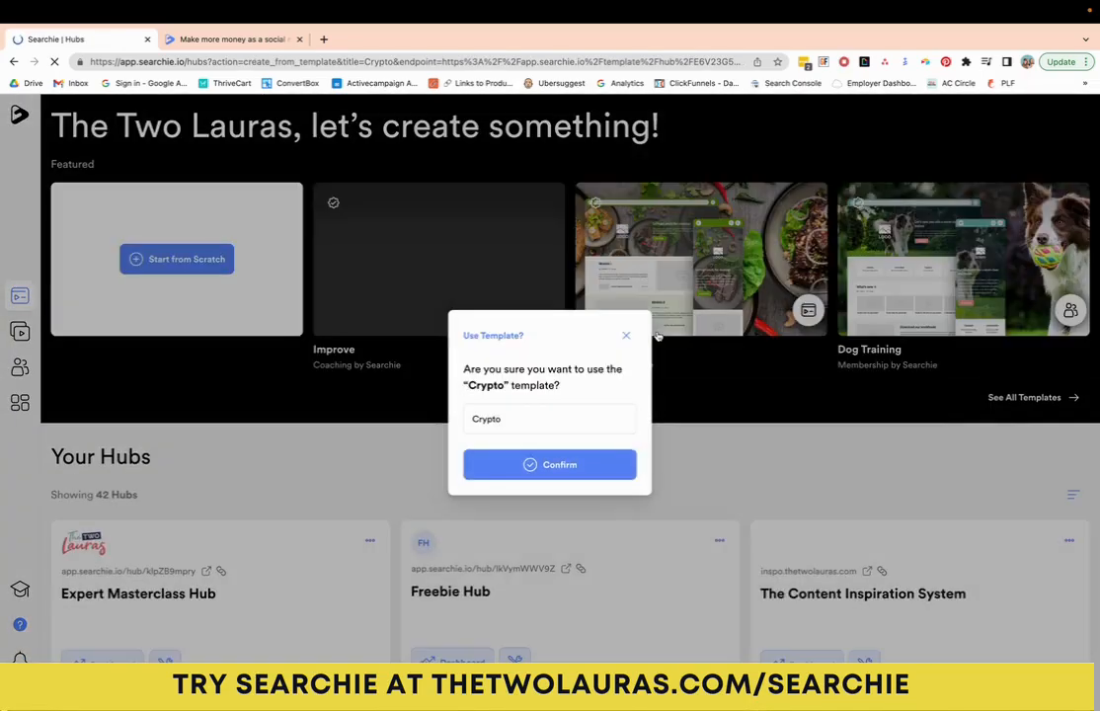
pyautogui.doubleClick(498, 417)
pyautogui.write('Test podcast hub')
pyautogui.click(558, 468)
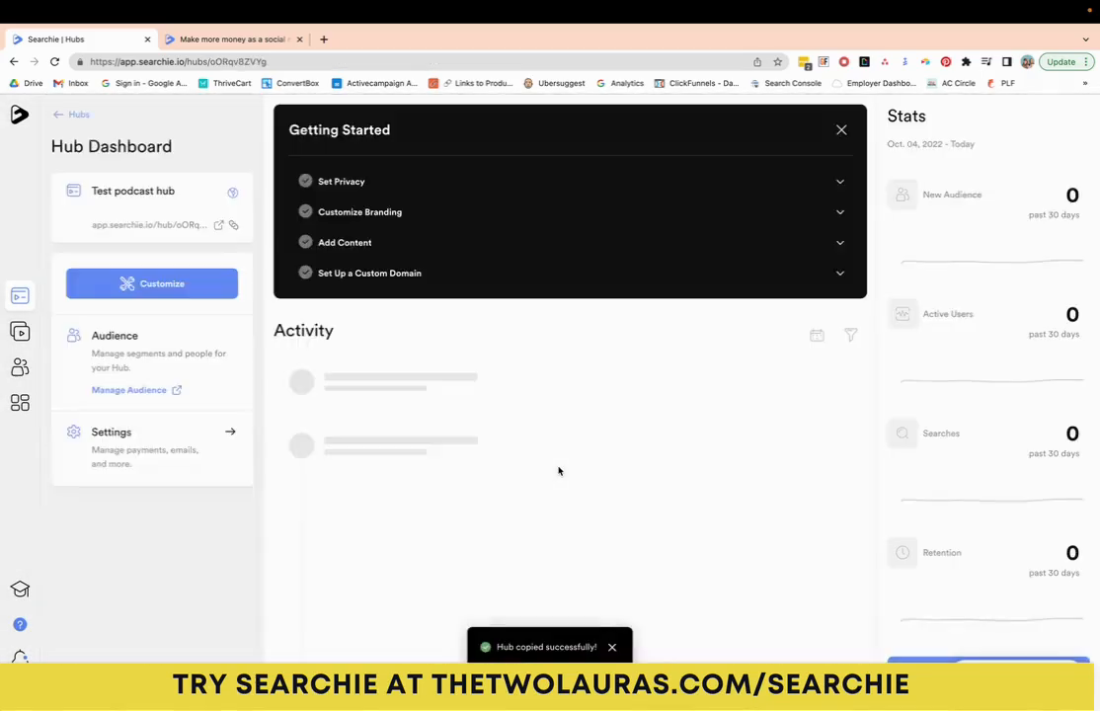
# Start customizing the new Hub's Home page and open the settings of its Feature Section
pyautogui.click(147, 284)
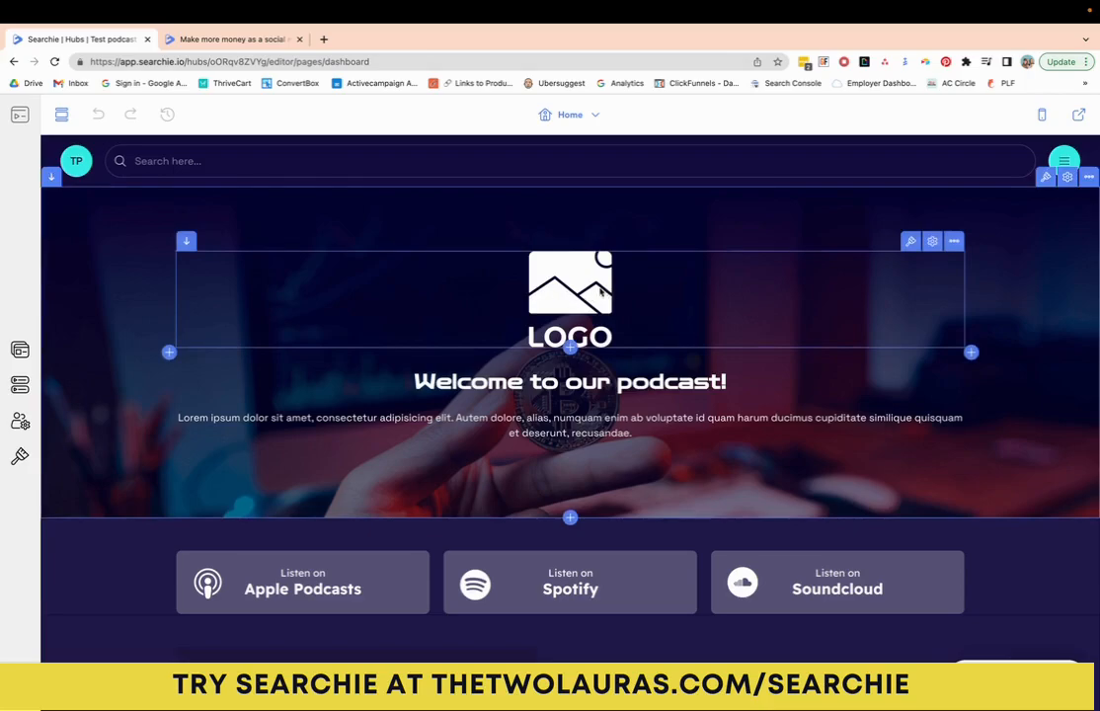
pyautogui.scroll(-5, 588, 288)
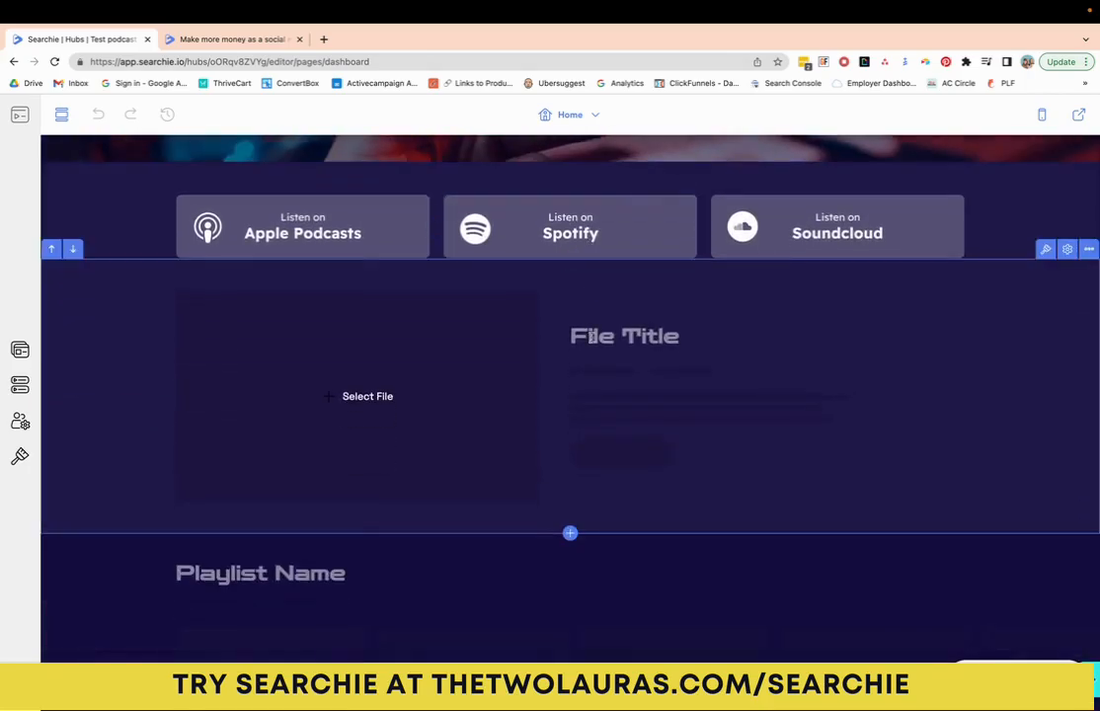
pyautogui.click(201, 306)
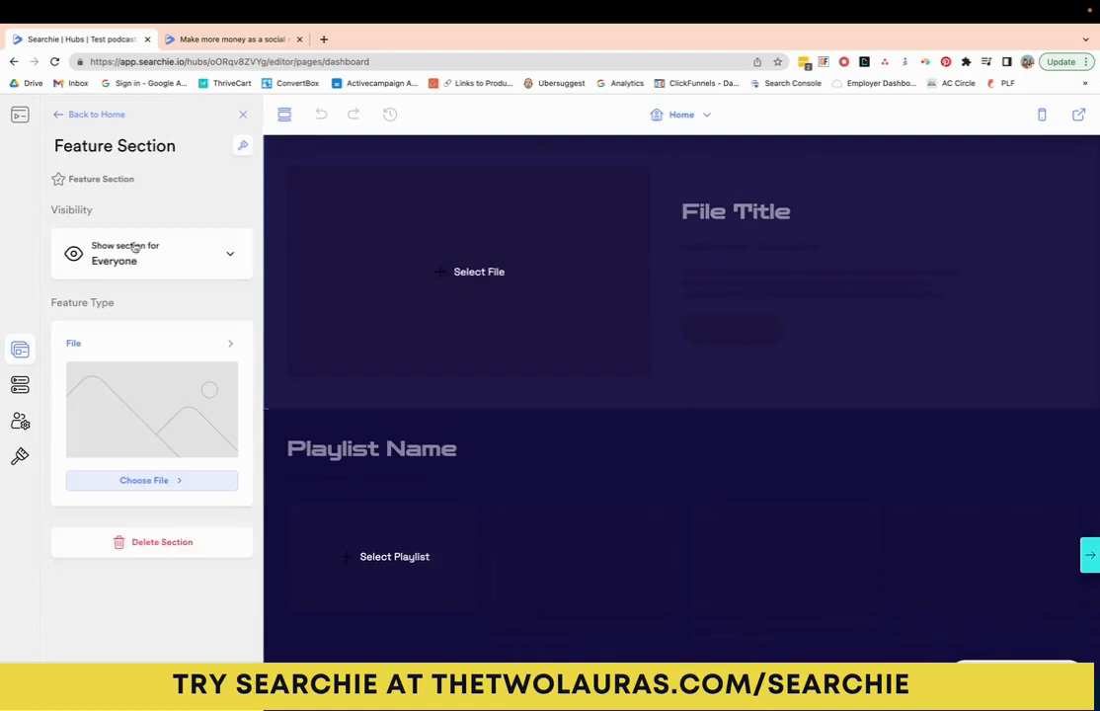
pyautogui.scroll(2, 474, 306)
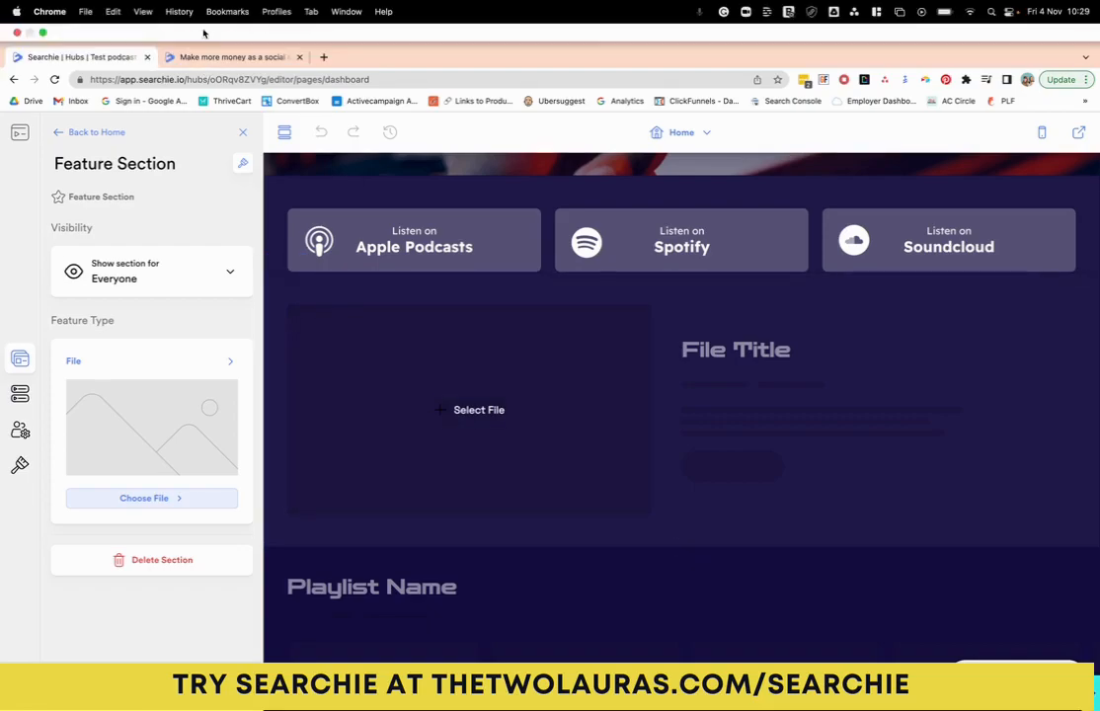
# View the featured episode on the home page of the live podcast.thetwolauras.com website
pyautogui.click(221, 57)
pyautogui.click(65, 127)
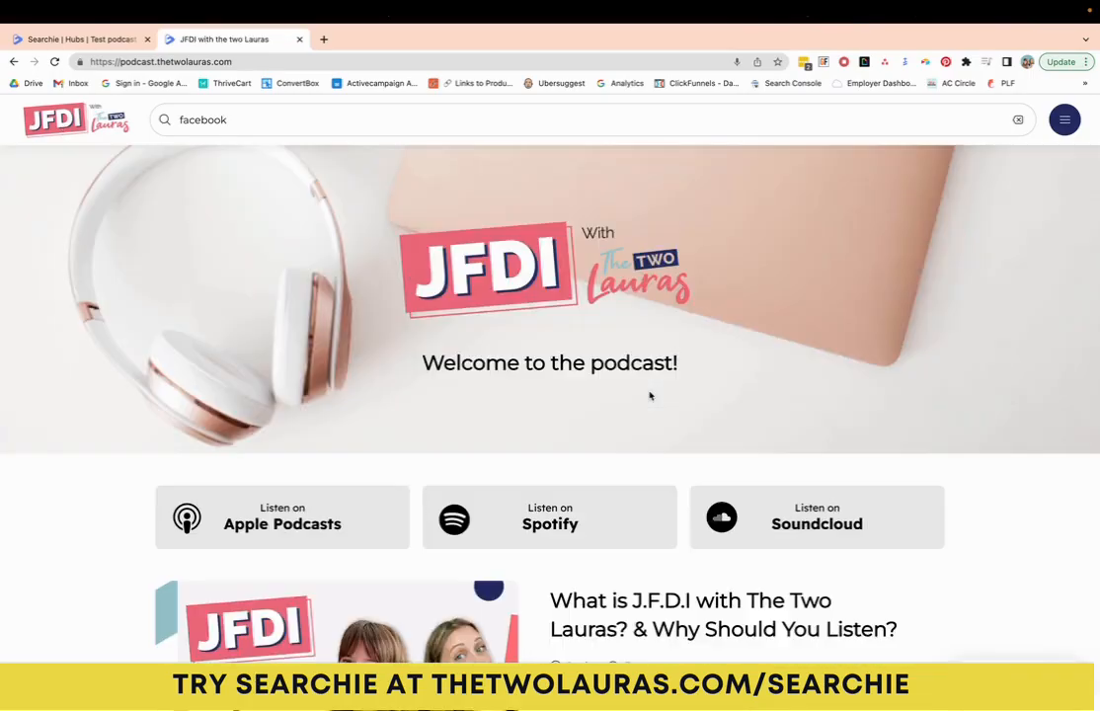
pyautogui.scroll(-3, 649, 396)
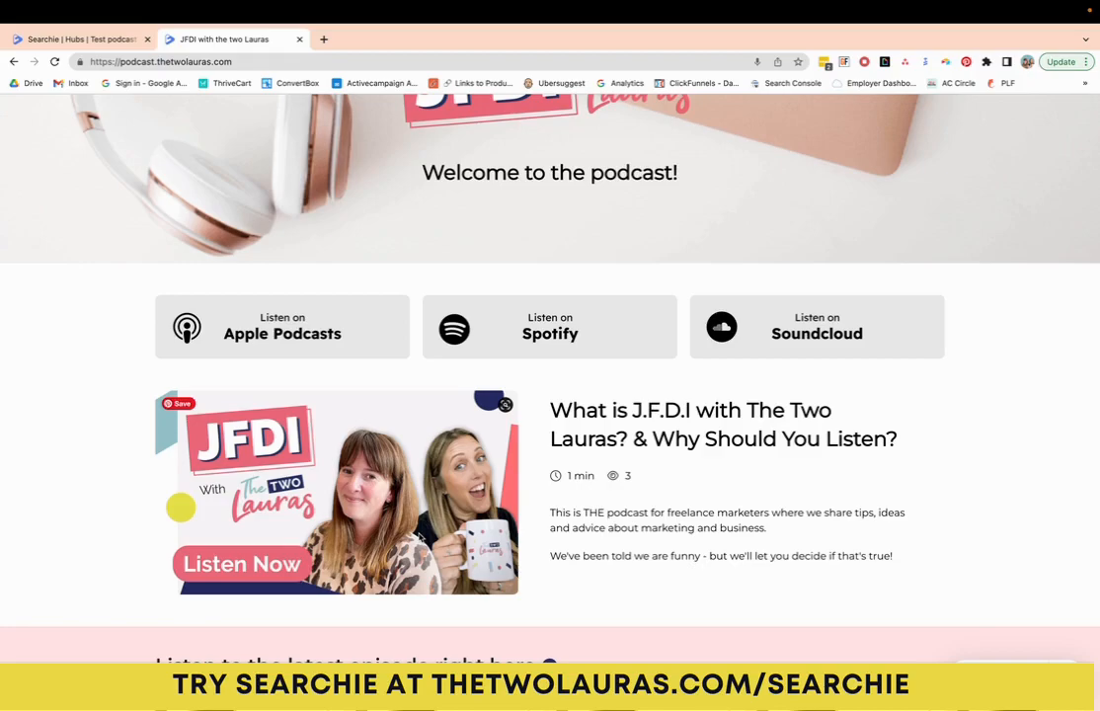
# Back in the Hub editor, find "What The J.F.D.I Podcast Is About & Why You Should Listen" by searching "what" and set it as the Feature Section's file
pyautogui.click(79, 40)
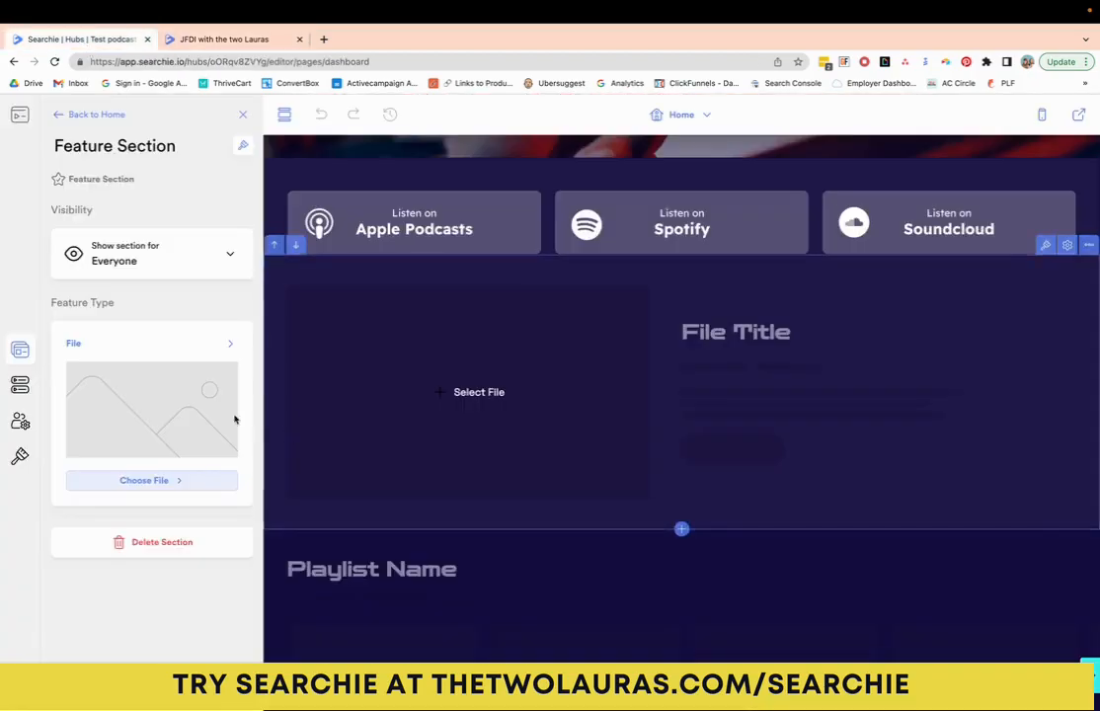
pyautogui.click(154, 479)
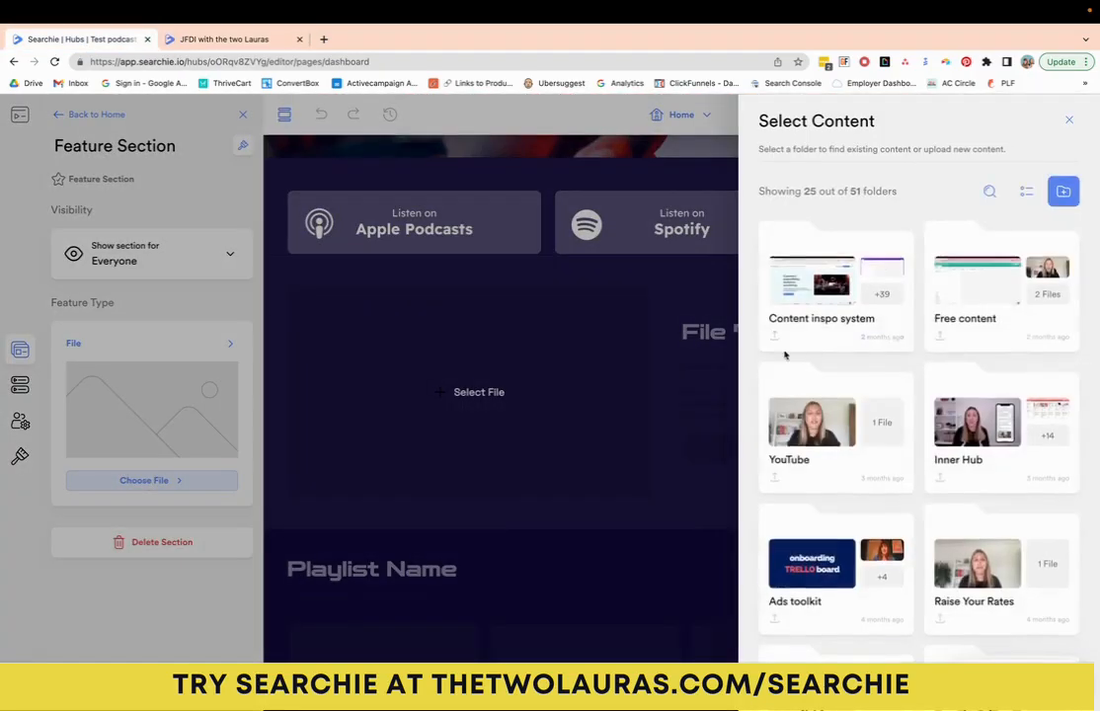
pyautogui.scroll(-10, 923, 365)
pyautogui.scroll(-3, 925, 377)
pyautogui.click(906, 380)
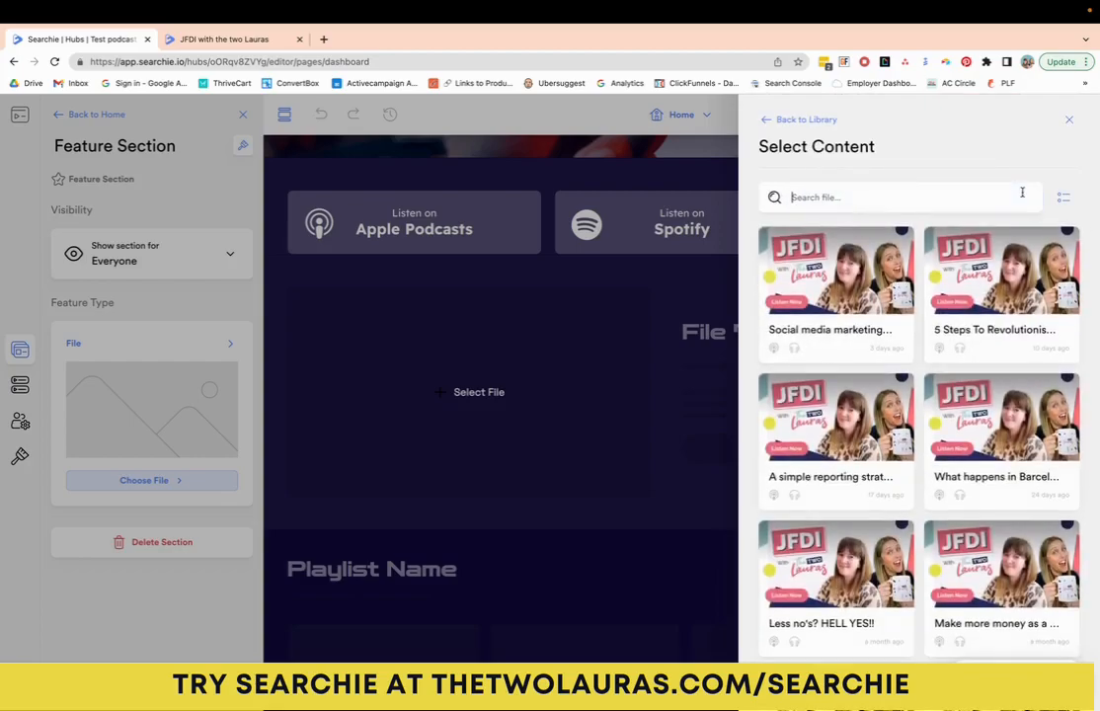
pyautogui.click(1022, 193)
pyautogui.write('what')
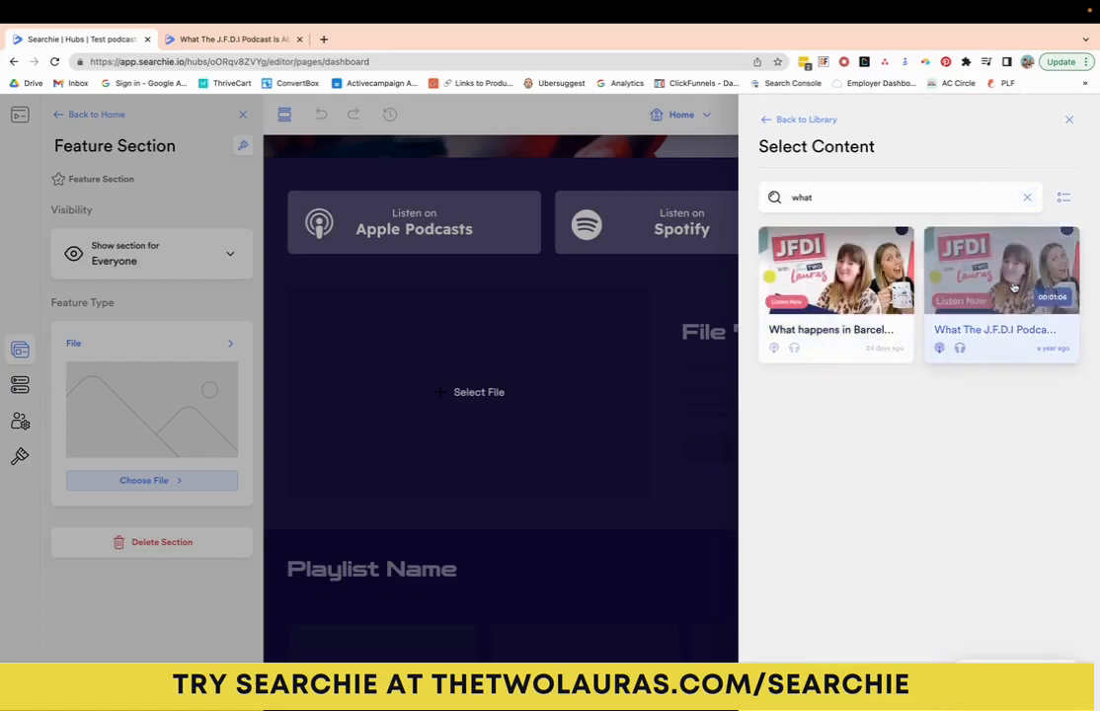
pyautogui.click(1013, 287)
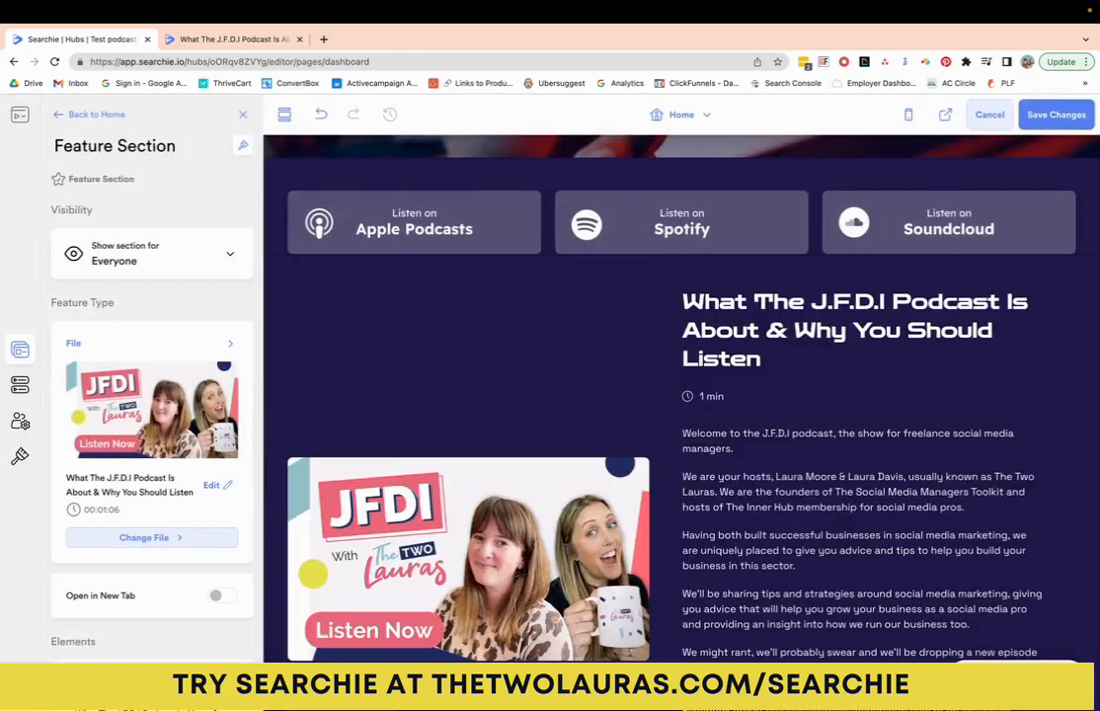
# Hide the episode description in the Feature Section
pyautogui.scroll(-2, 899, 363)
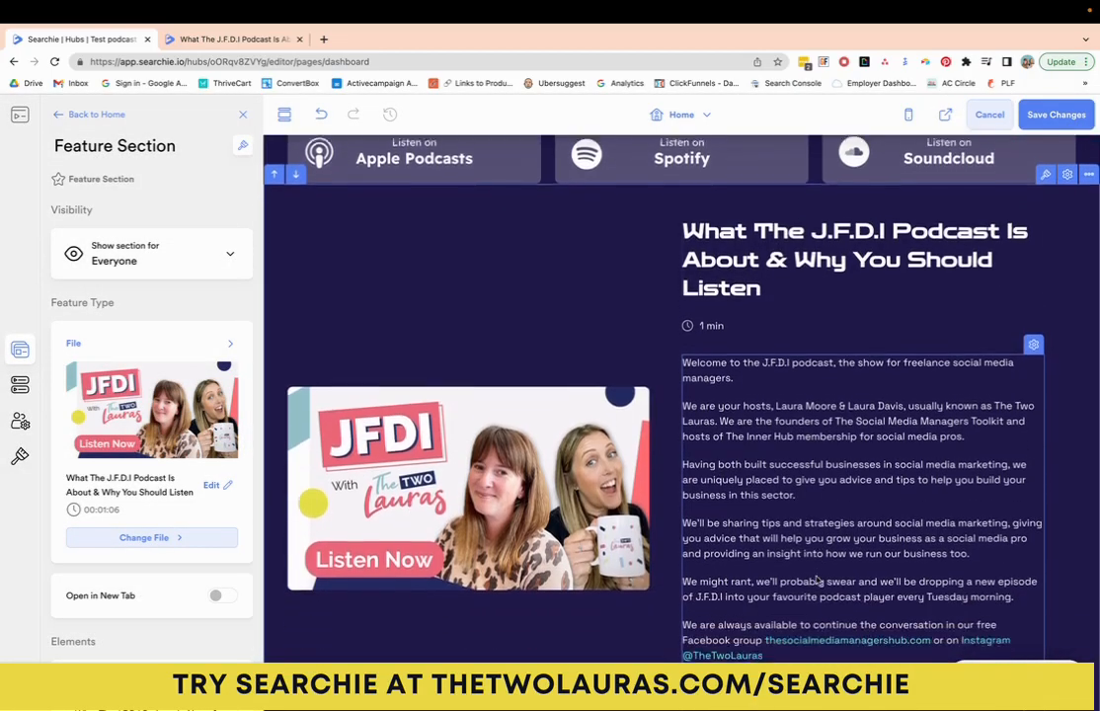
pyautogui.scroll(-2, 819, 570)
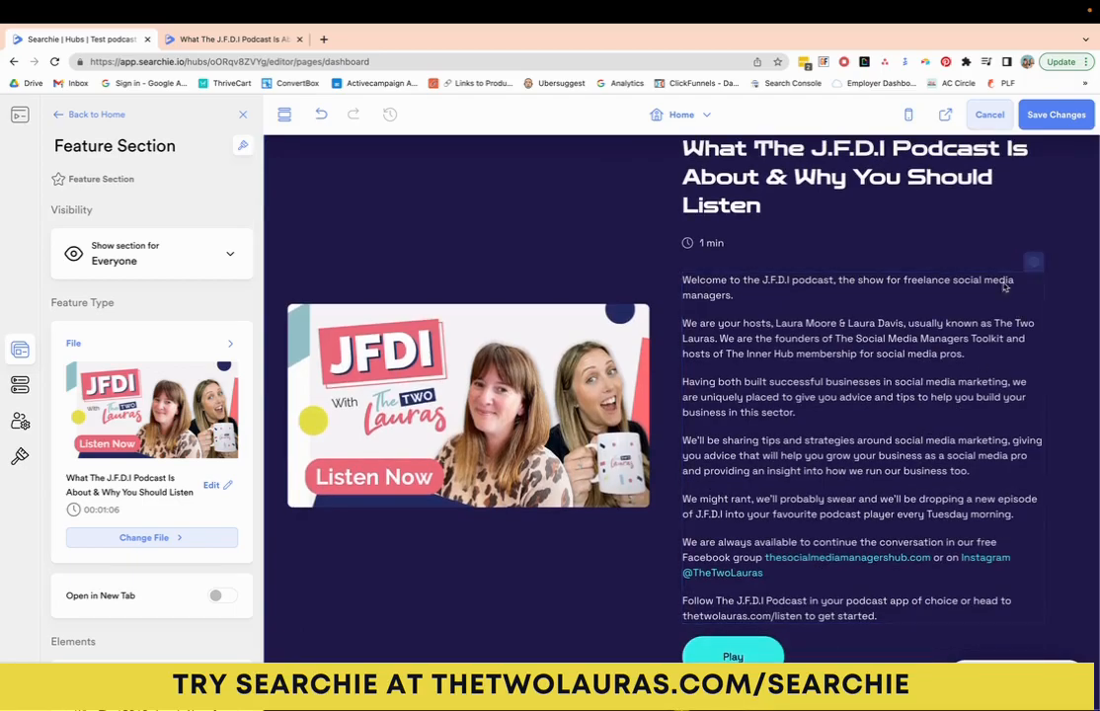
pyautogui.click(1033, 263)
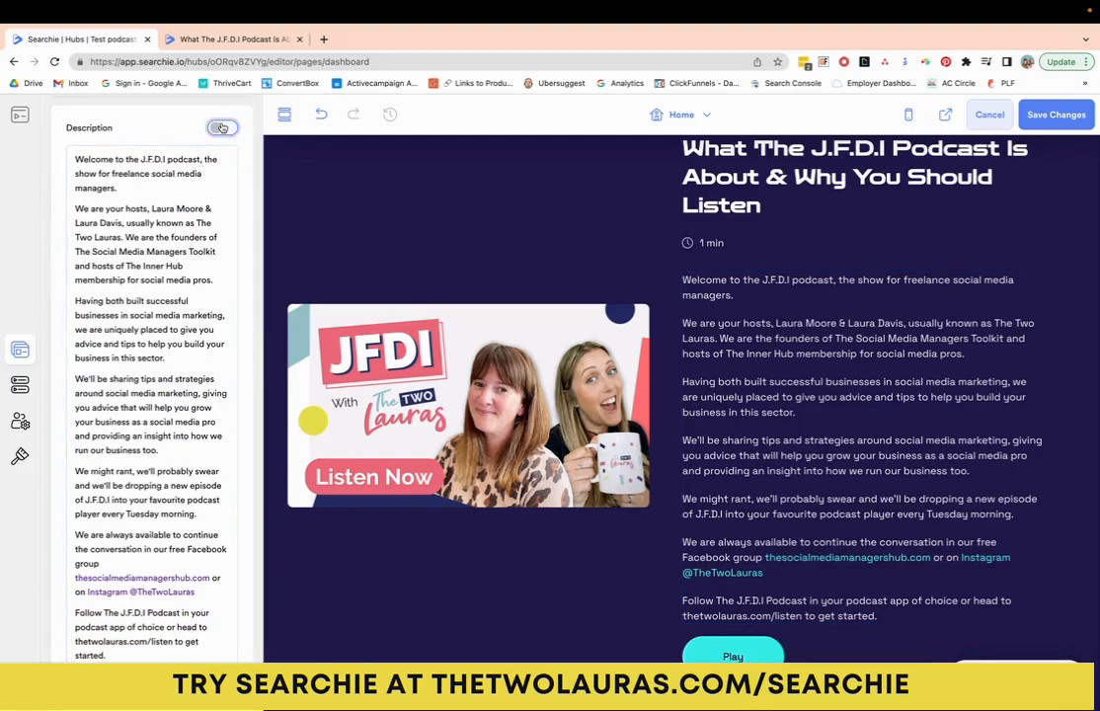
pyautogui.click(223, 127)
pyautogui.scroll(3, 793, 373)
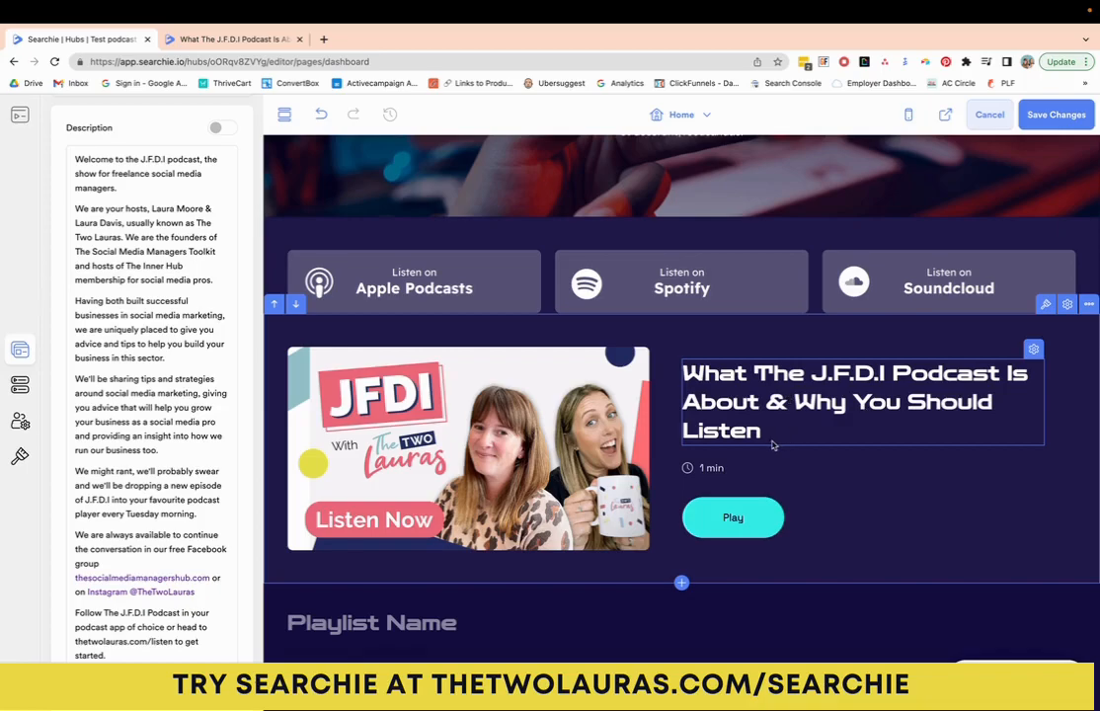
# Compare the Hub's empty playlist section with the latest episodes section on the live podcast website
pyautogui.scroll(-2, 681, 395)
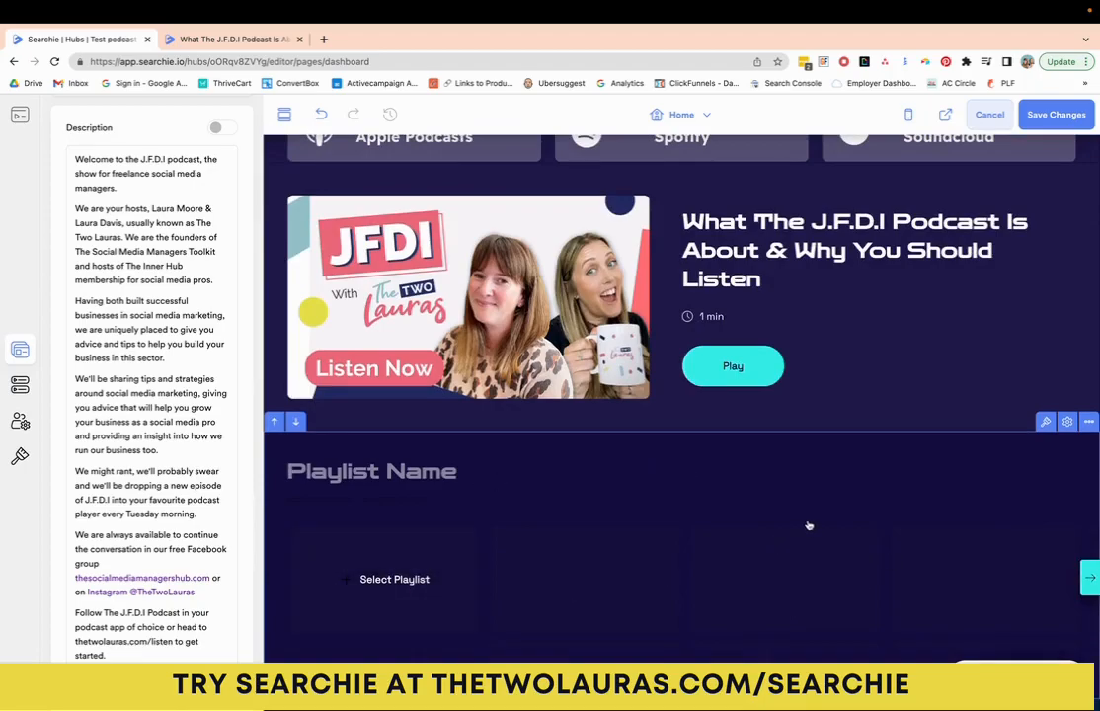
pyautogui.click(233, 40)
pyautogui.scroll(-2, 56, 103)
pyautogui.click(57, 105)
pyautogui.scroll(-5, 504, 443)
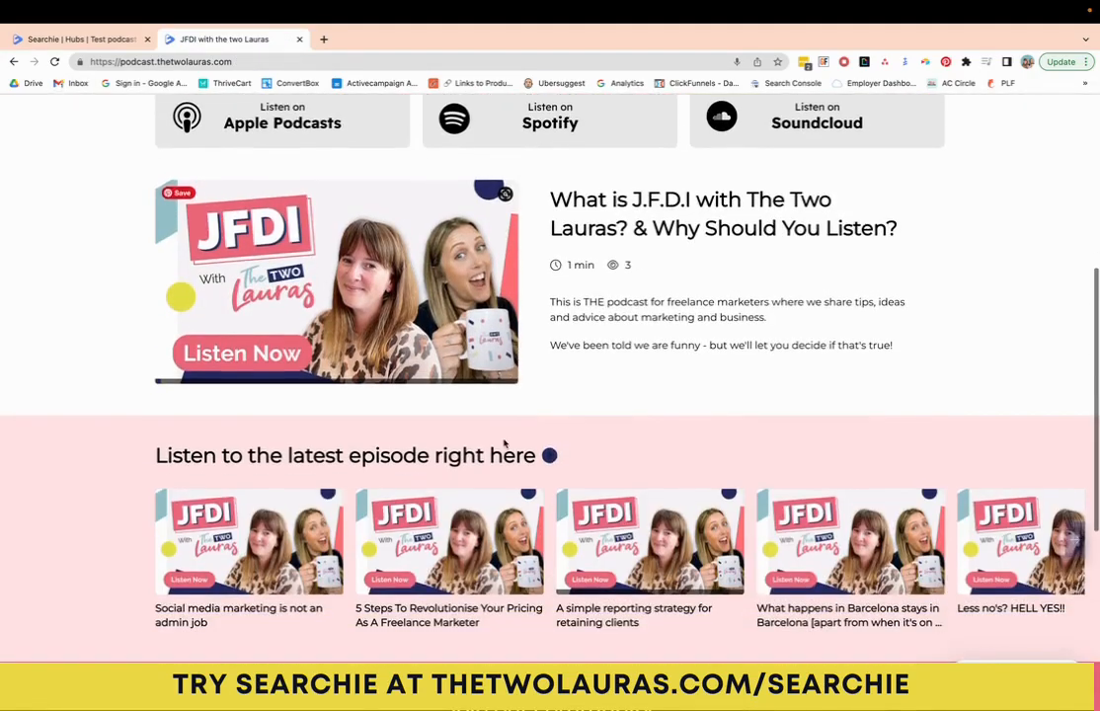
# Import the "JFDI with The Two Lauras | The Podcast For Freelance Social Media Managers*" playlist from the Library and use it in the Hub's Scroll Section
pyautogui.click(86, 41)
pyautogui.click(1066, 423)
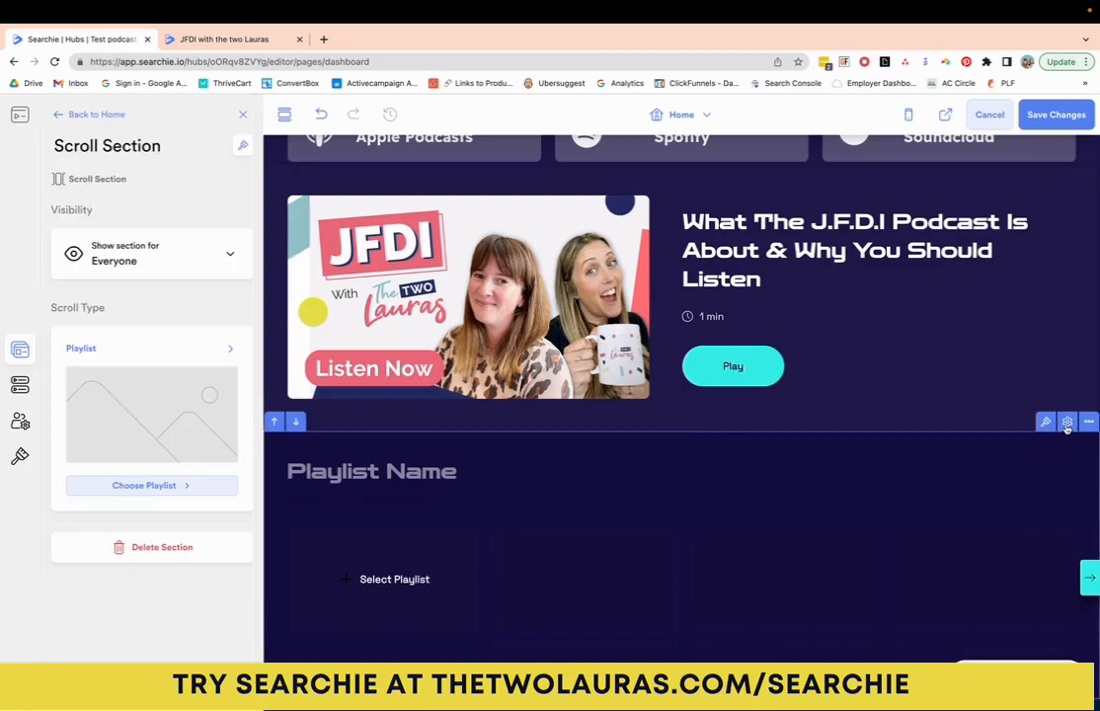
pyautogui.click(154, 486)
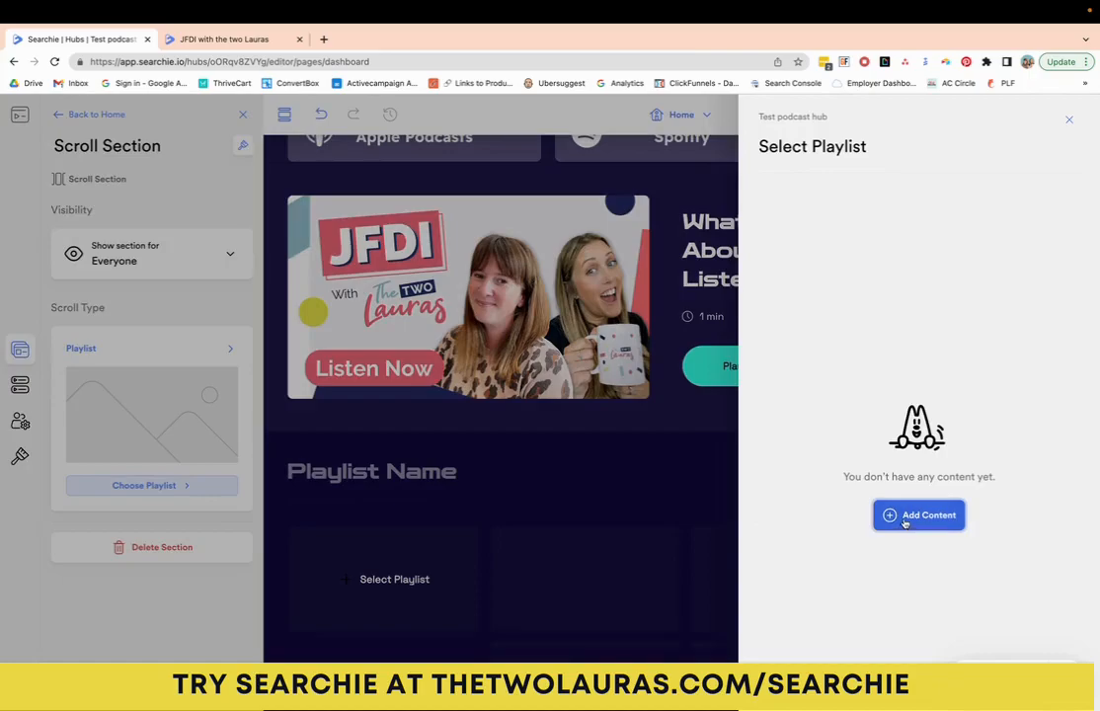
pyautogui.click(936, 521)
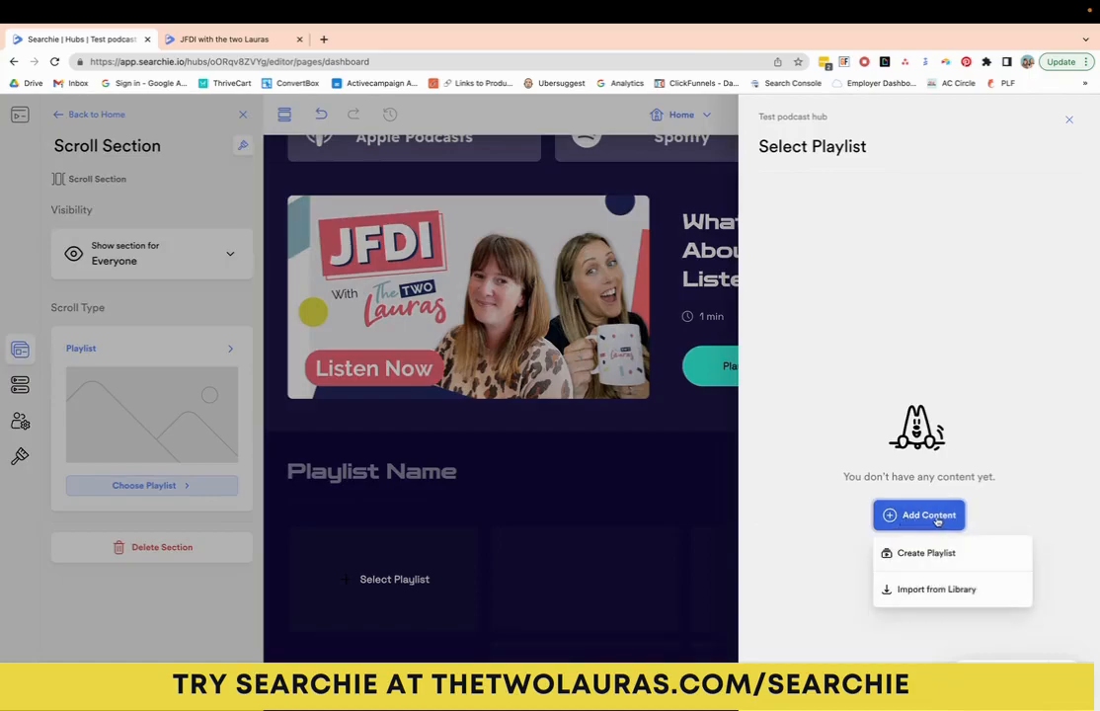
pyautogui.click(949, 590)
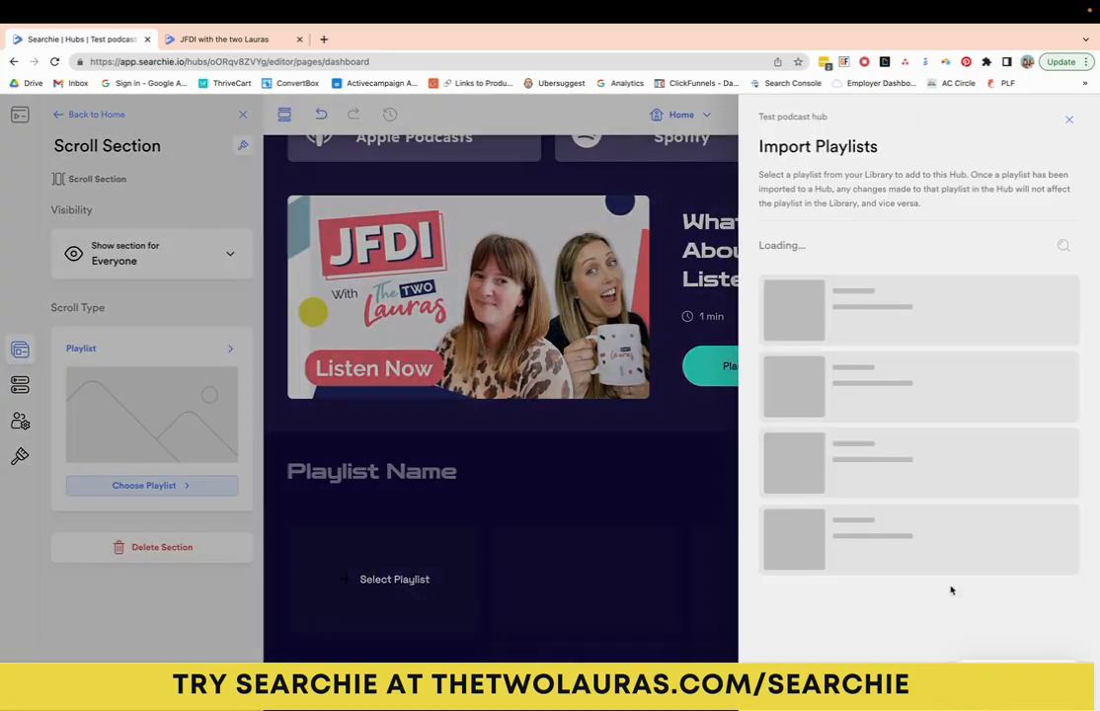
pyautogui.click(911, 250)
pyautogui.write('i')
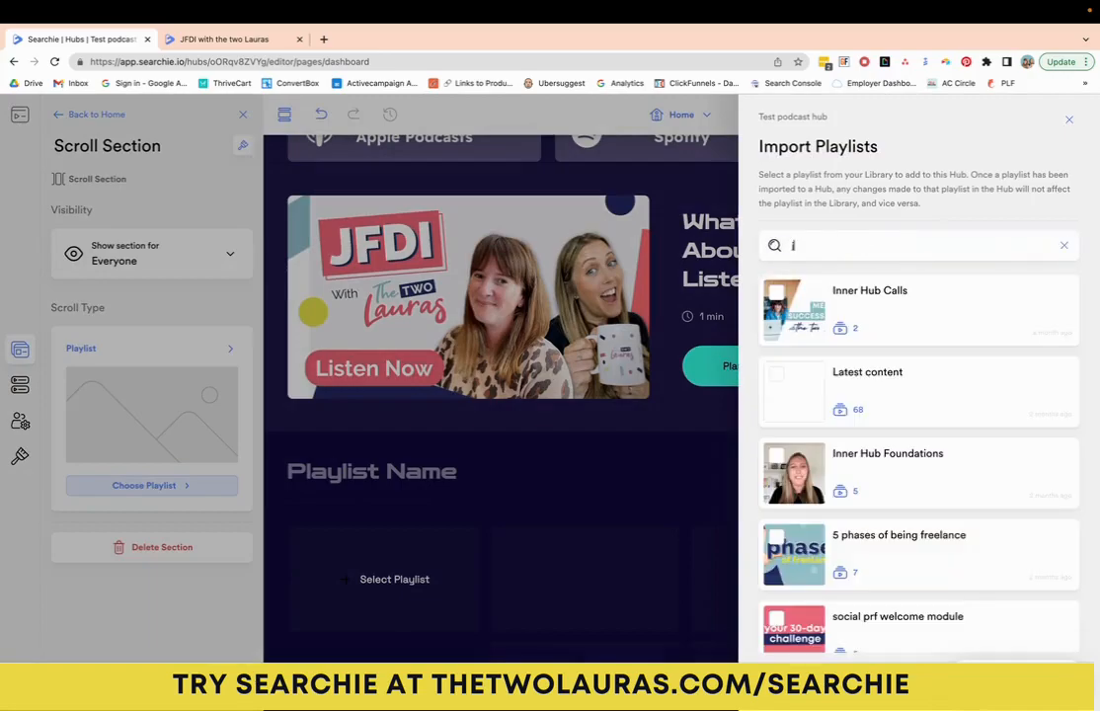
pyautogui.write('fd')
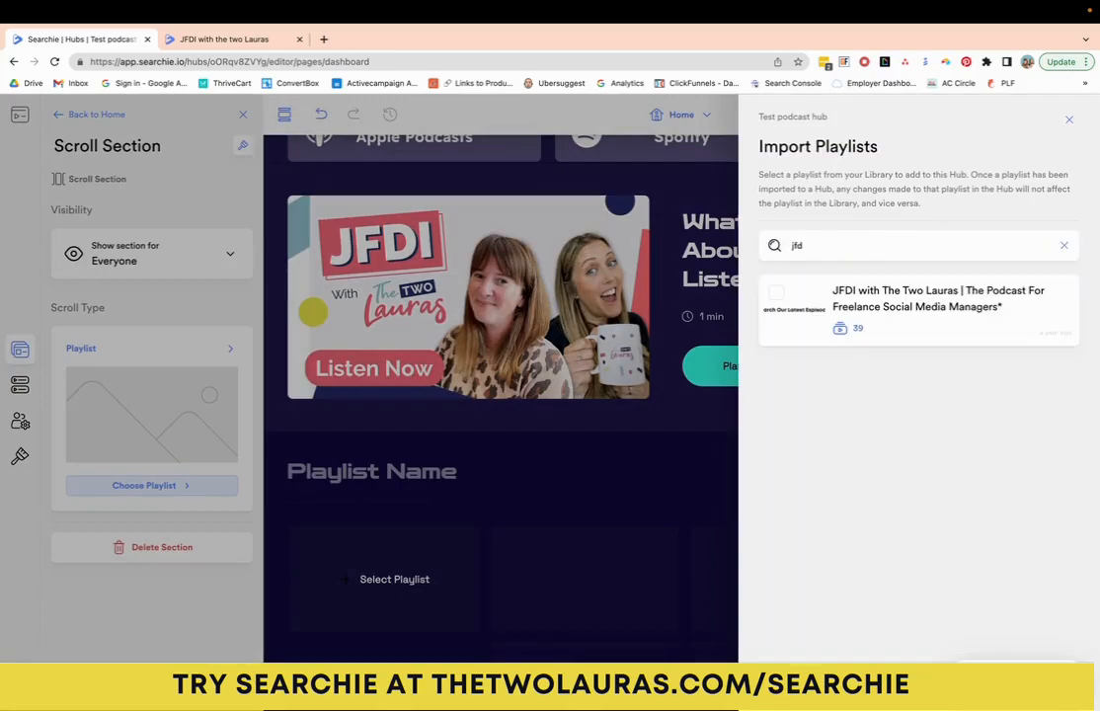
pyautogui.click(954, 312)
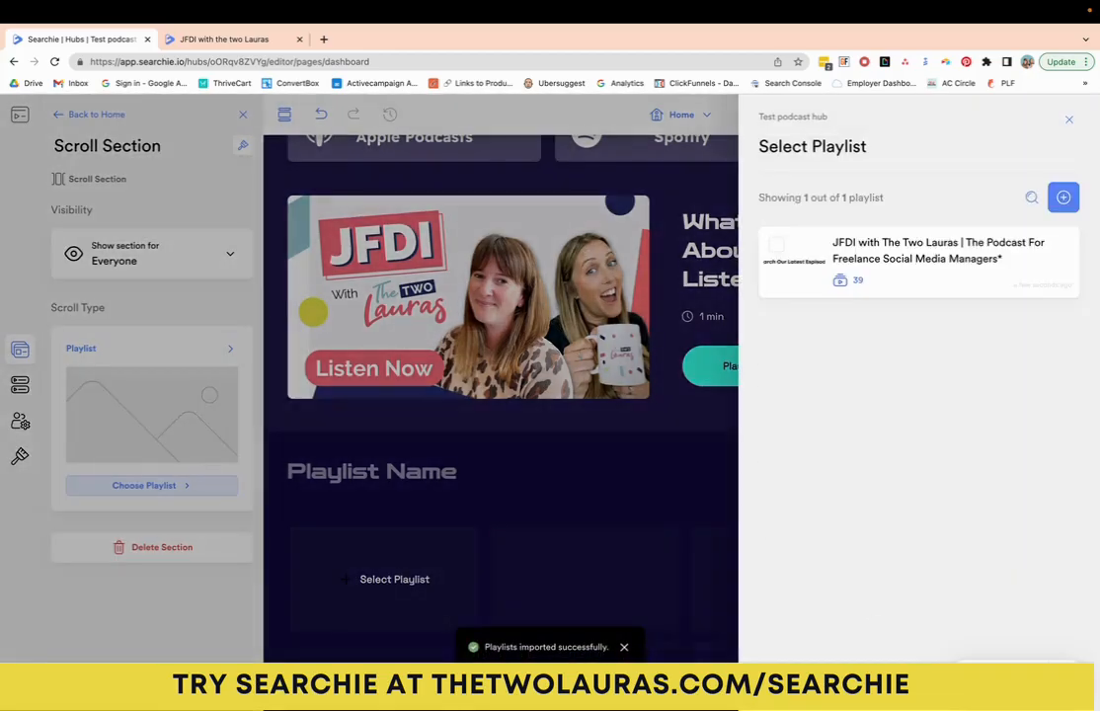
pyautogui.click(776, 245)
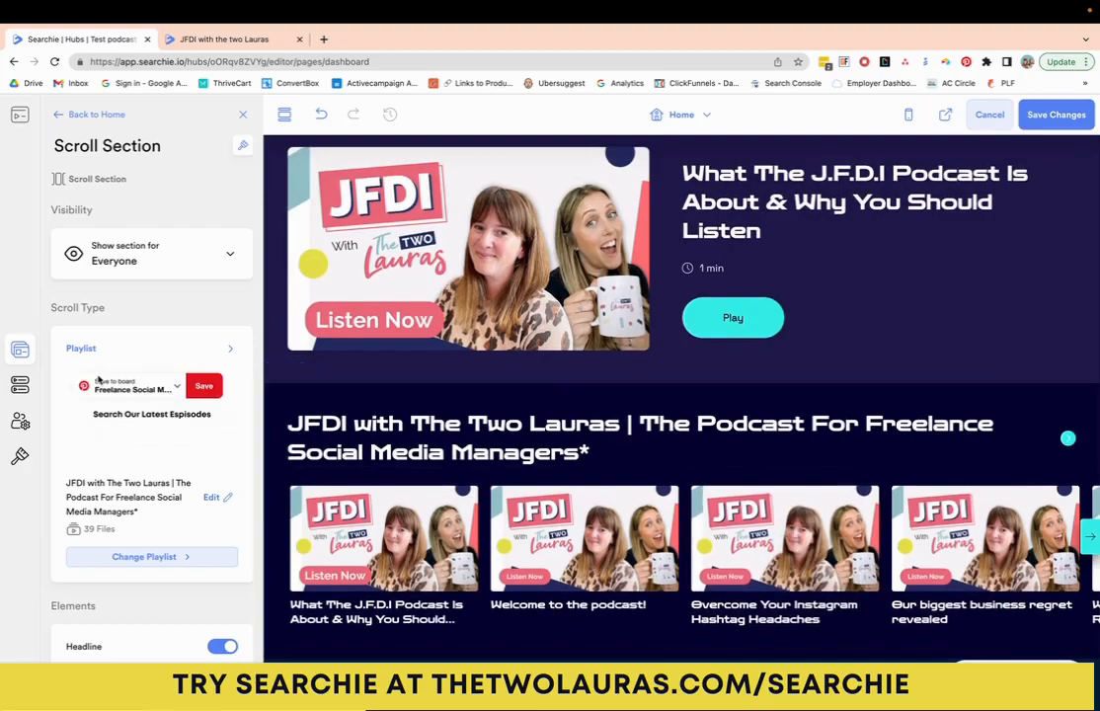
# Change the Scroll Section's headline to "Listen to our latest episodes"
pyautogui.scroll(-3, 158, 434)
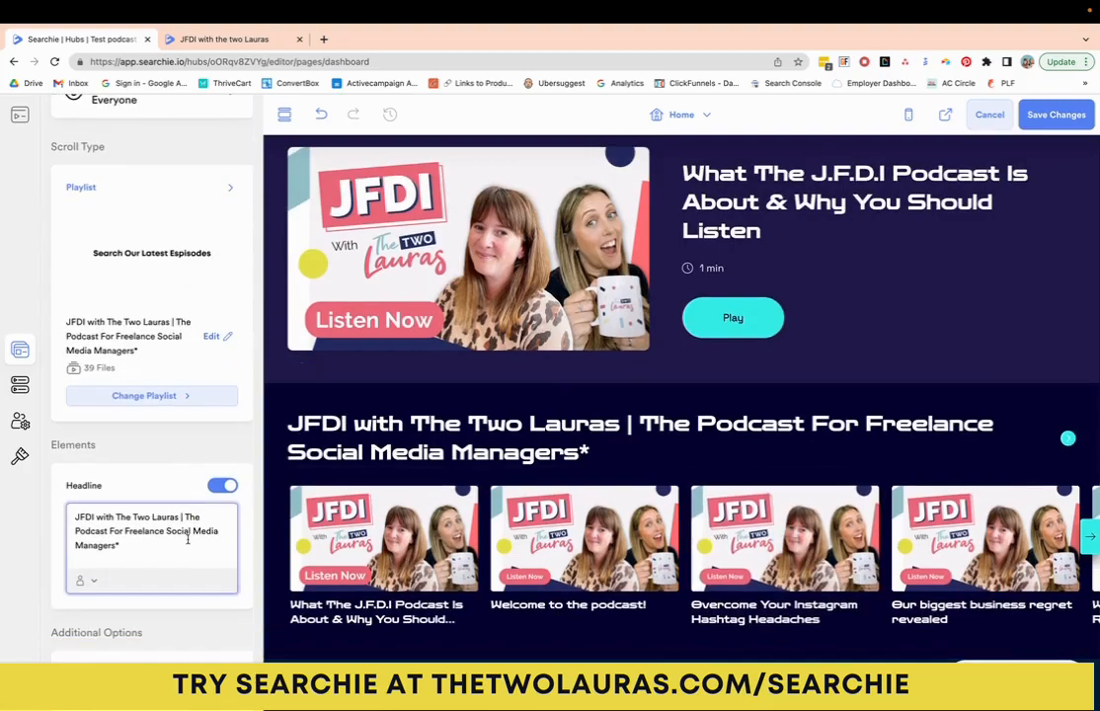
pyautogui.click(218, 486)
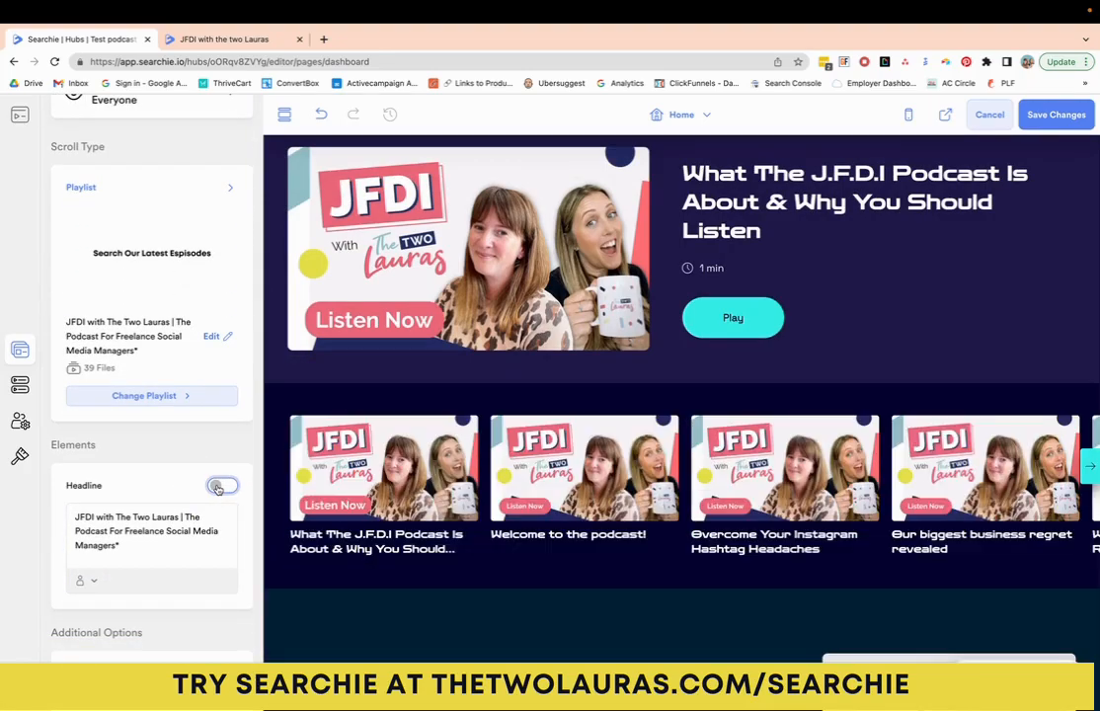
pyautogui.click(218, 486)
pyautogui.click(128, 536)
pyautogui.tripleClick(127, 536)
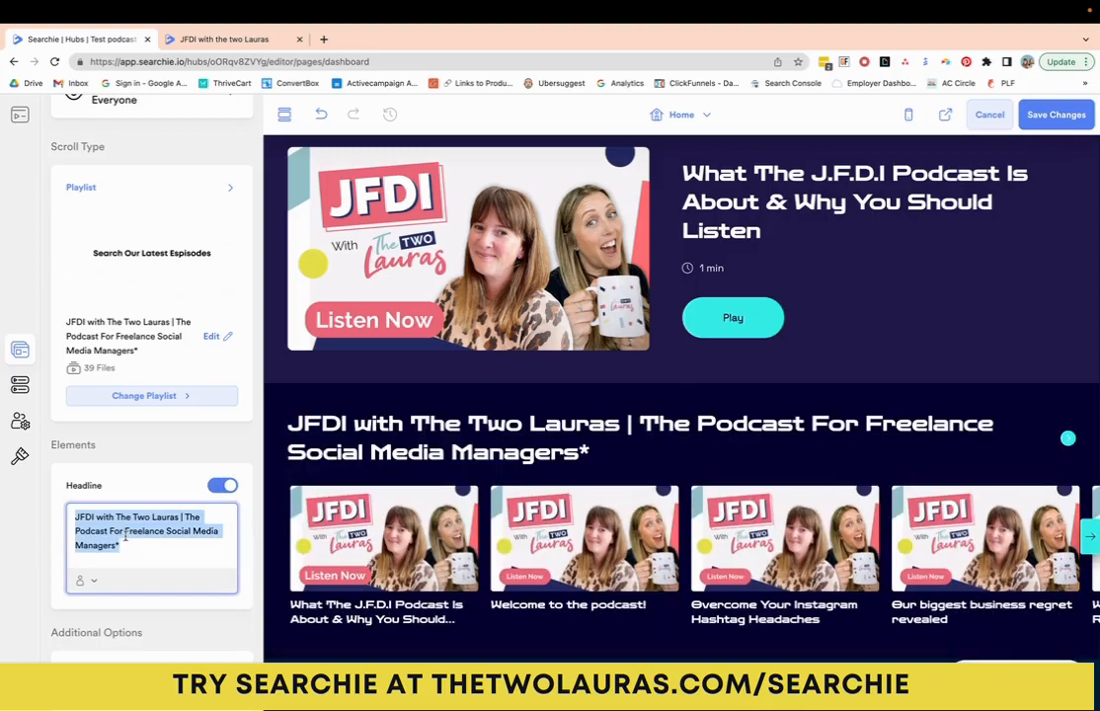
pyautogui.write('Listen to our latest ')
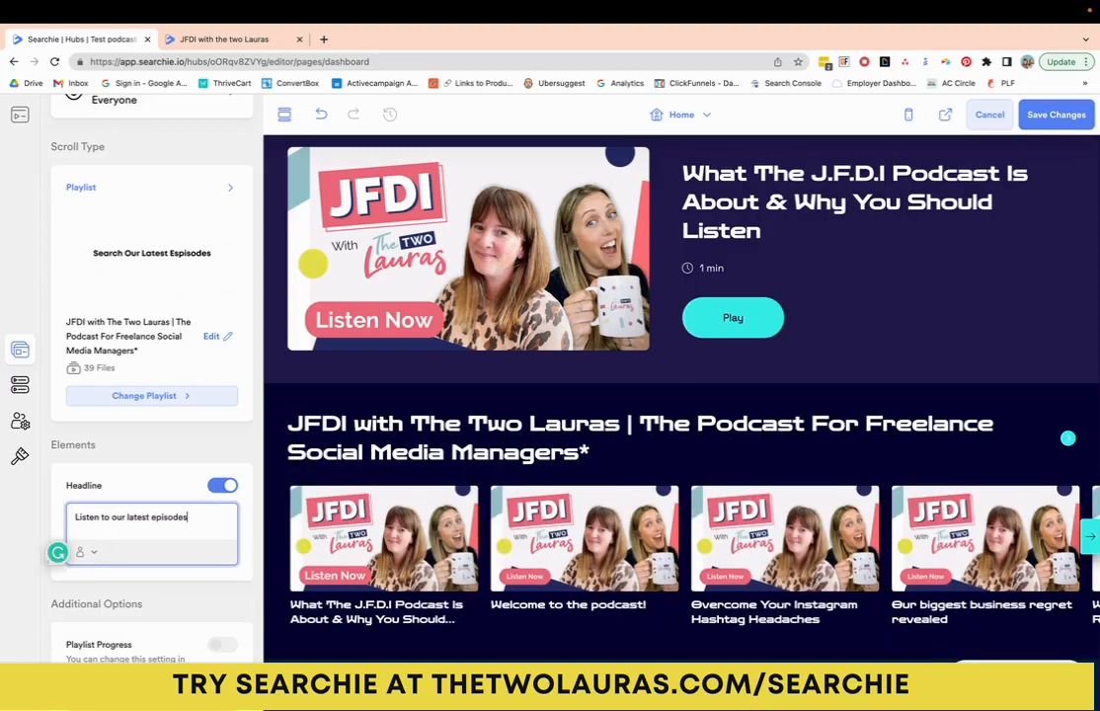
pyautogui.write('episodes')
pyautogui.click(163, 454)
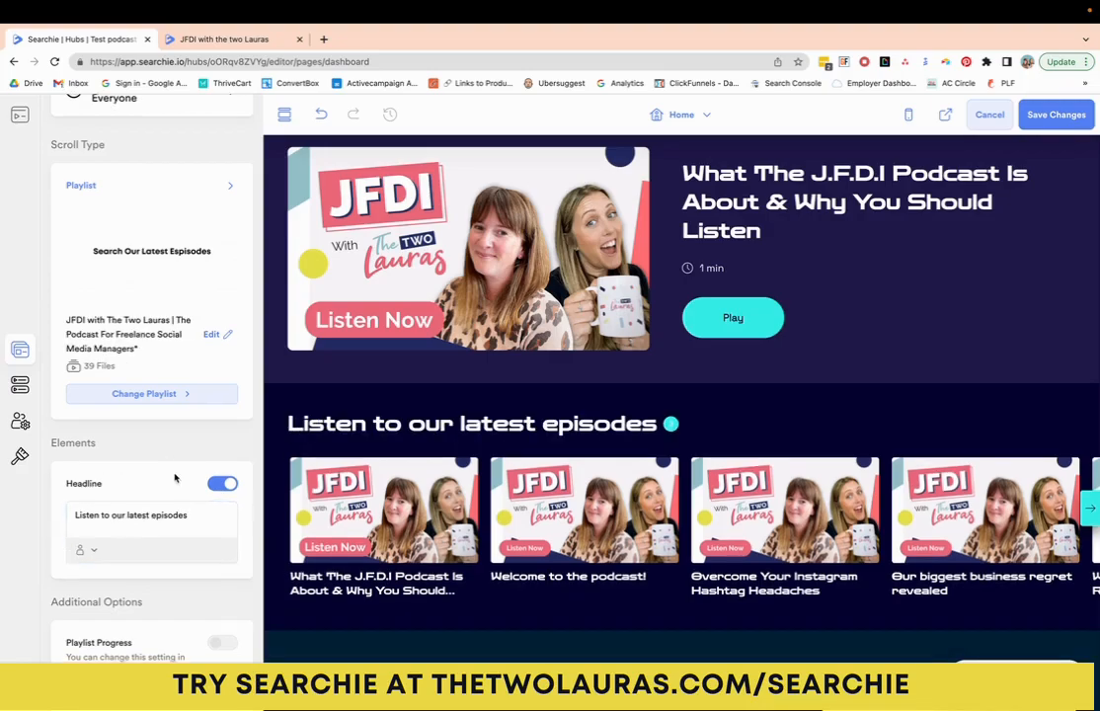
# Sort the Scroll Section's playlist by Most Recent and save the changes
pyautogui.scroll(-1, 174, 477)
pyautogui.scroll(-1, 175, 477)
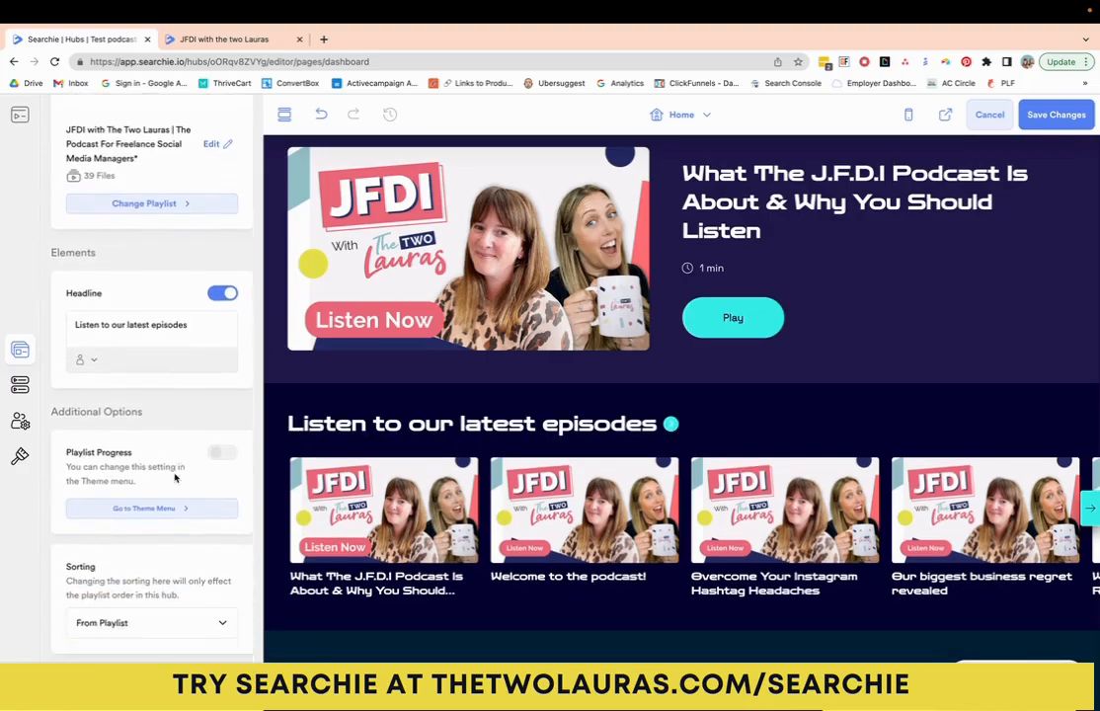
pyautogui.click(156, 622)
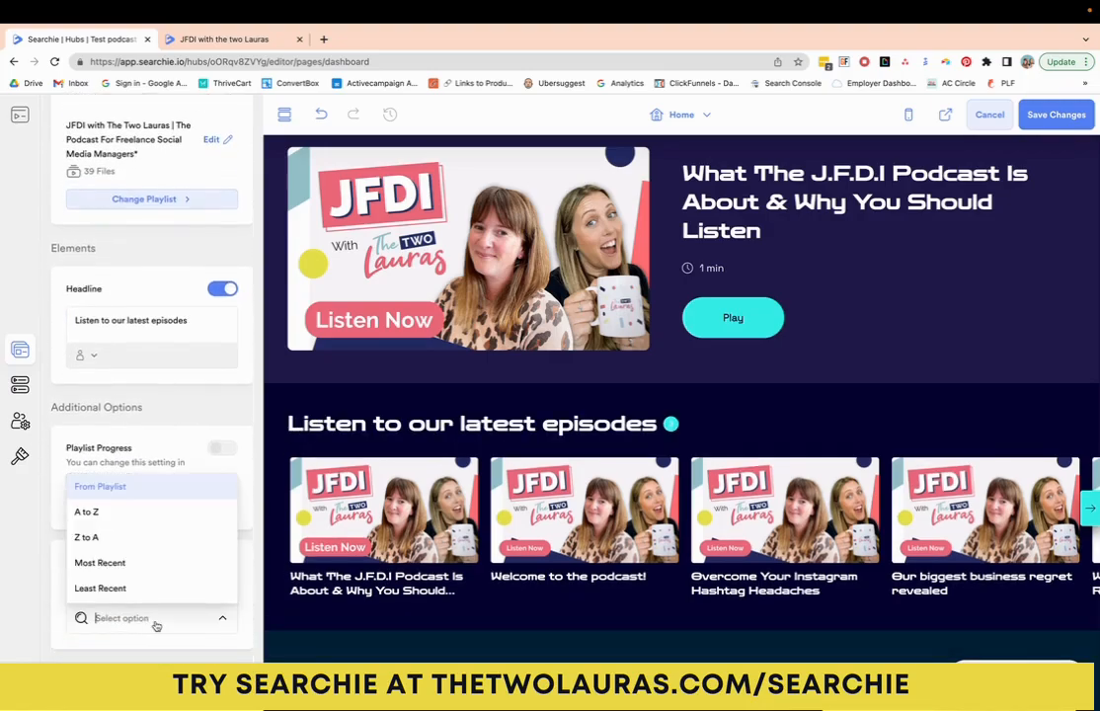
pyautogui.click(135, 562)
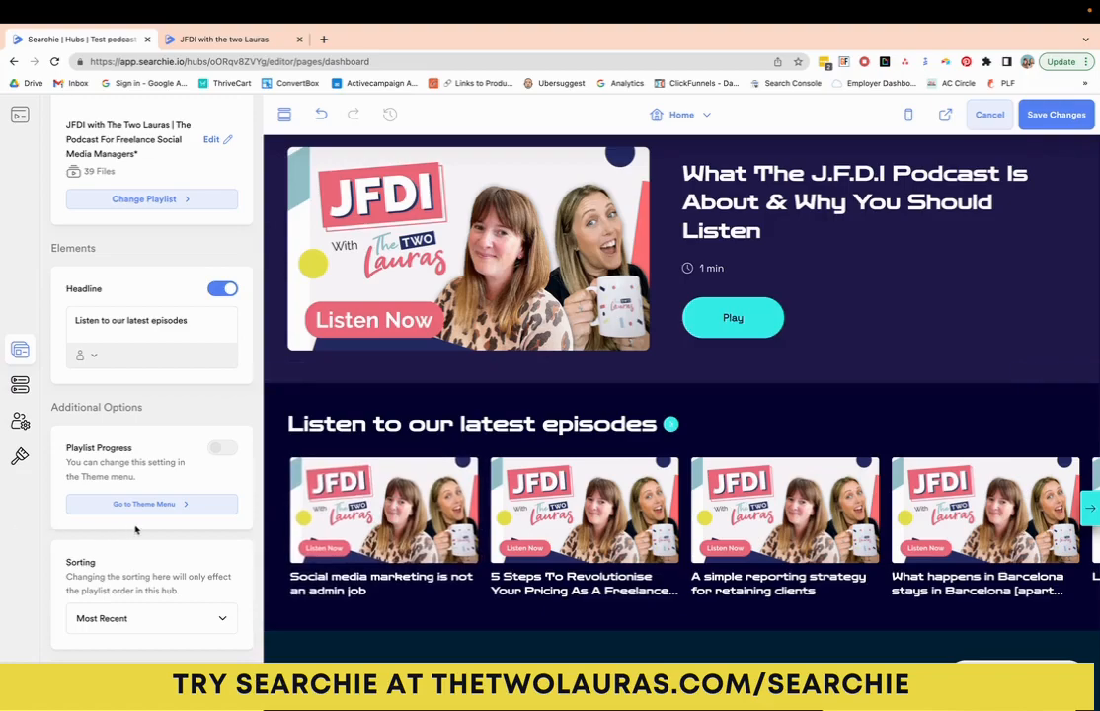
pyautogui.click(1038, 117)
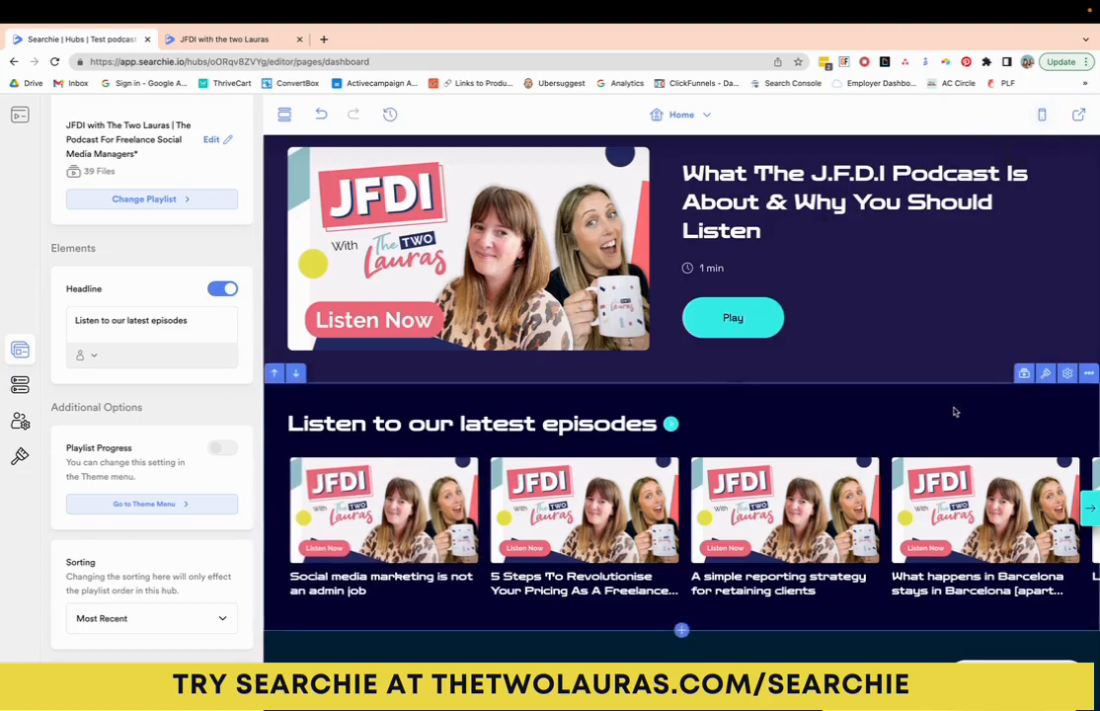
# Delete the "About this podcast" columns section below the latest episodes
pyautogui.scroll(-3, 953, 412)
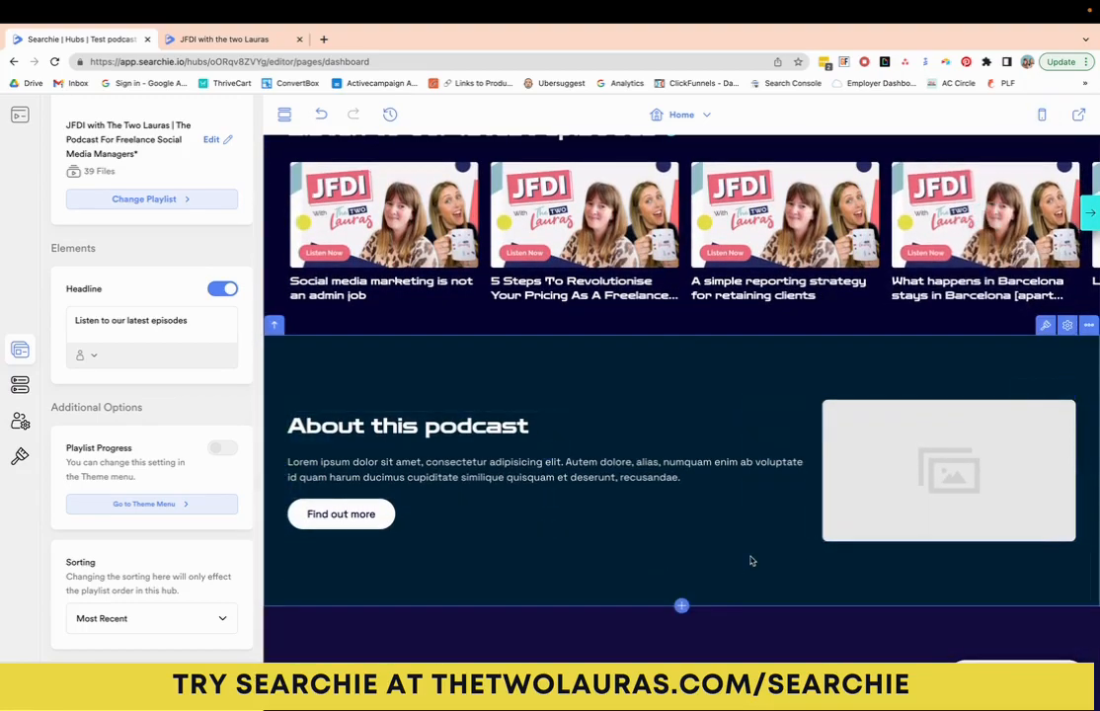
pyautogui.scroll(-1, 751, 562)
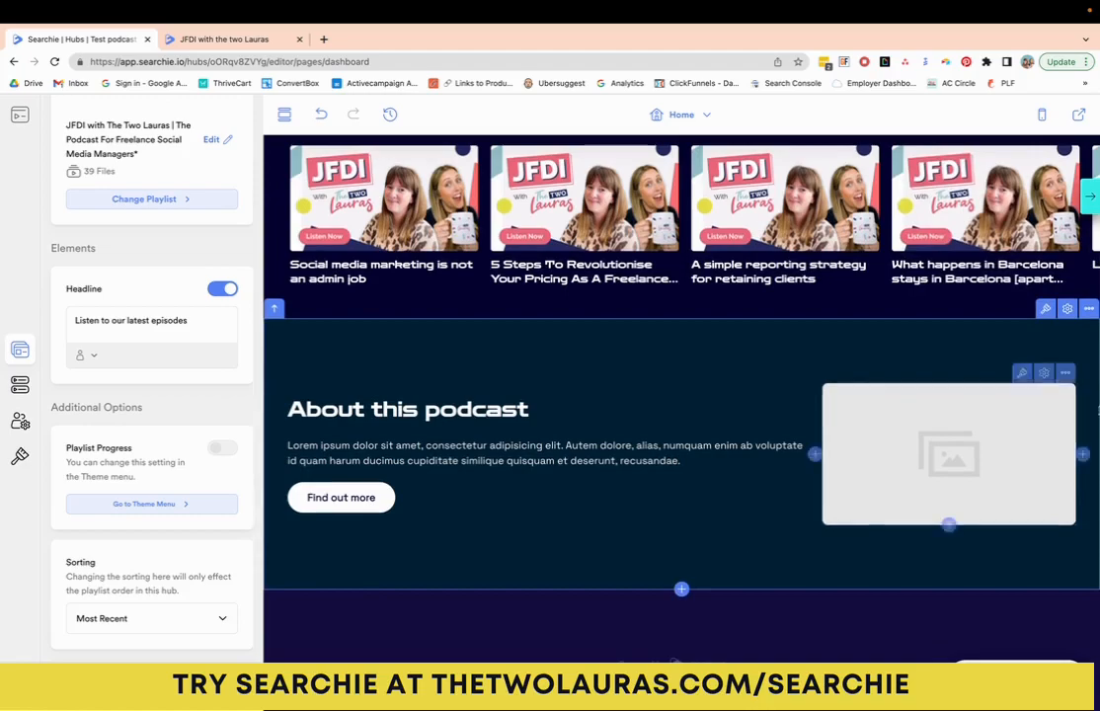
pyautogui.click(1088, 309)
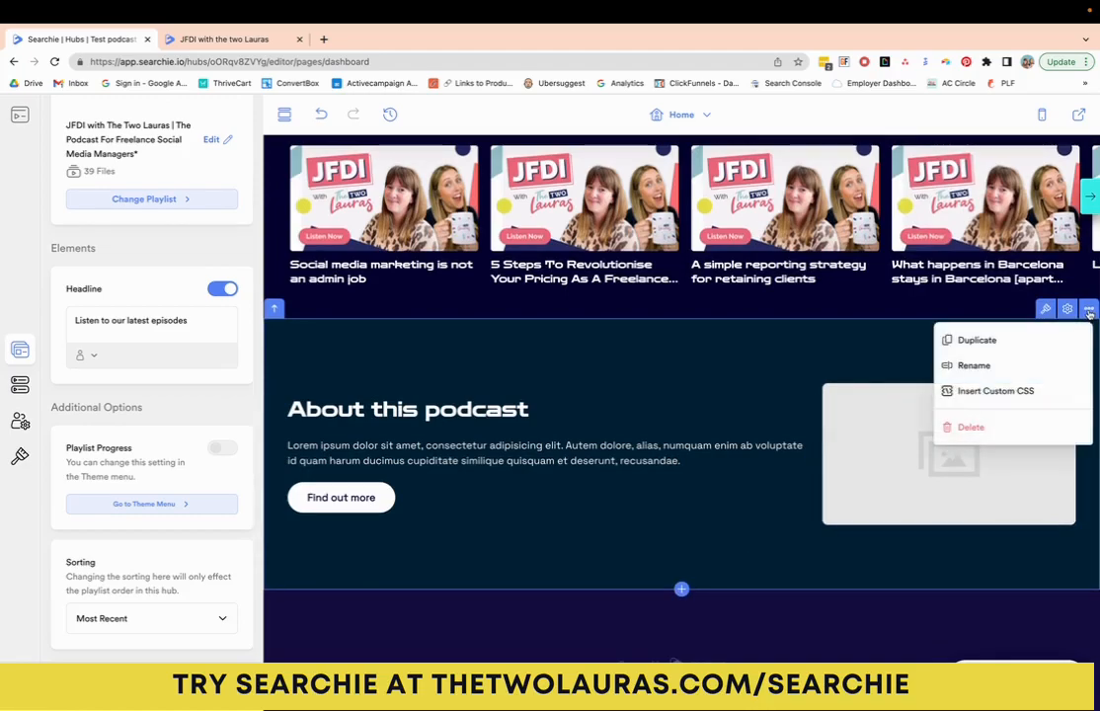
pyautogui.click(965, 426)
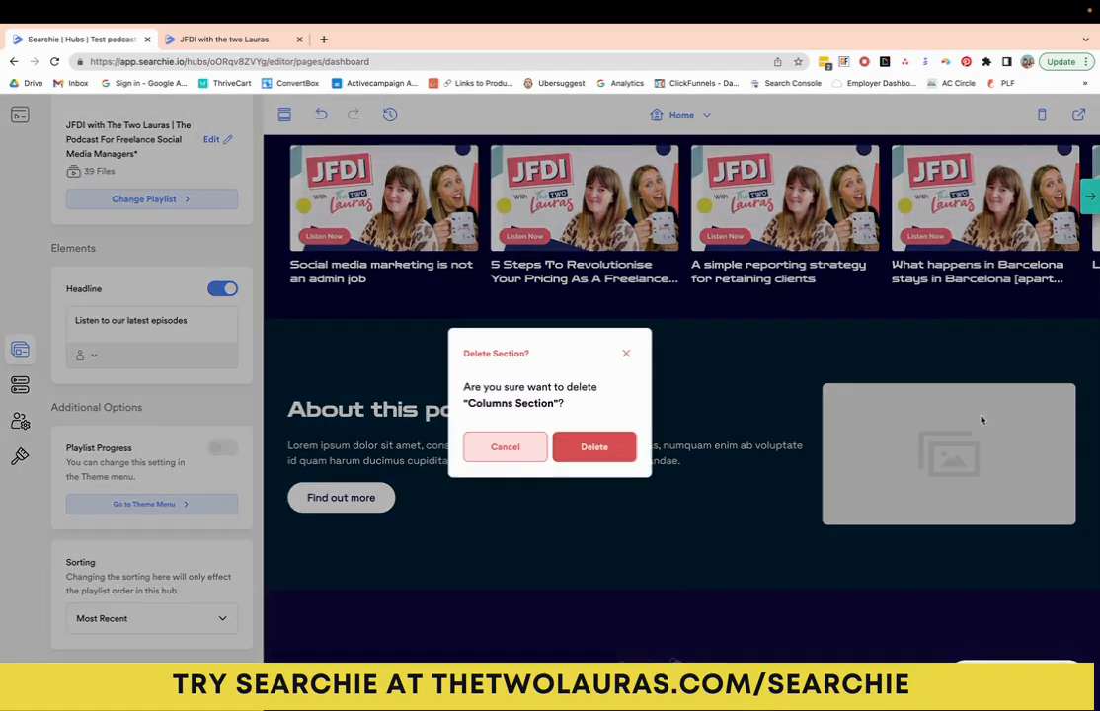
pyautogui.click(624, 456)
pyautogui.scroll(10, 431, 565)
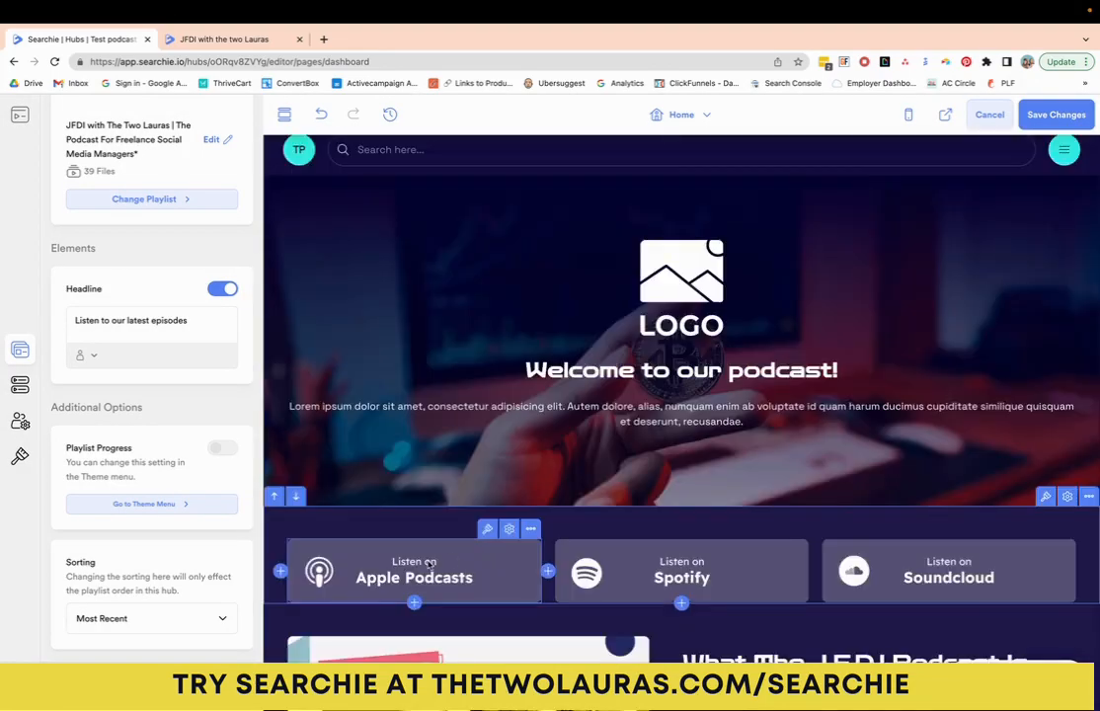
pyautogui.click(509, 531)
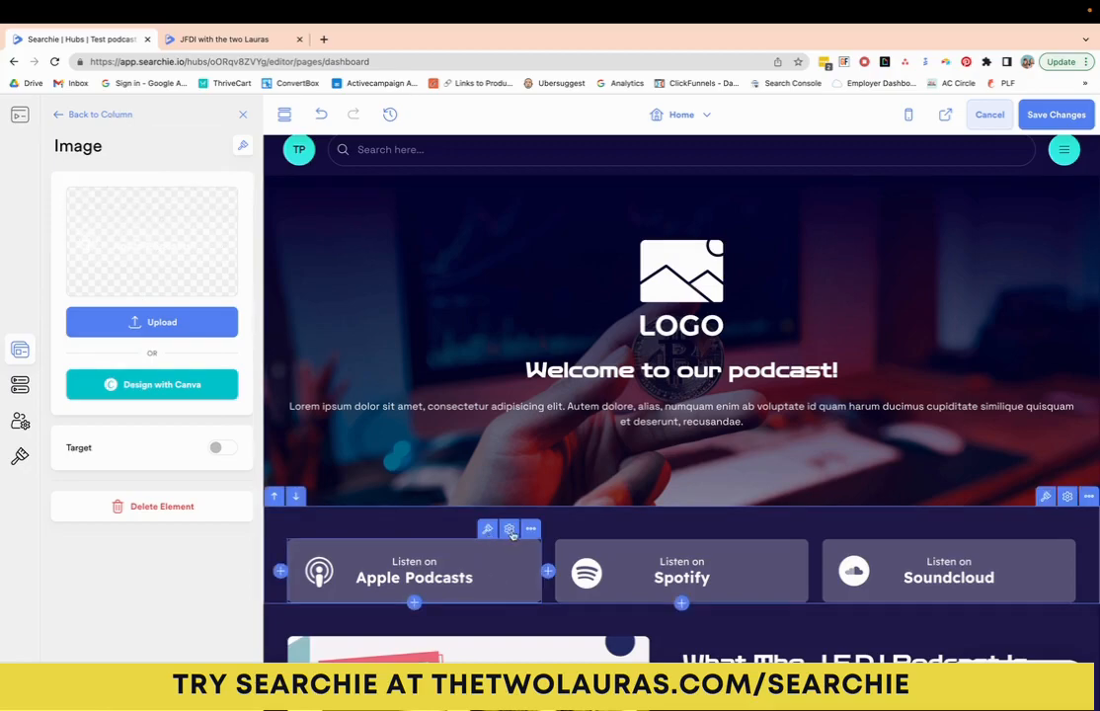
pyautogui.click(509, 529)
pyautogui.scroll(-2, 176, 283)
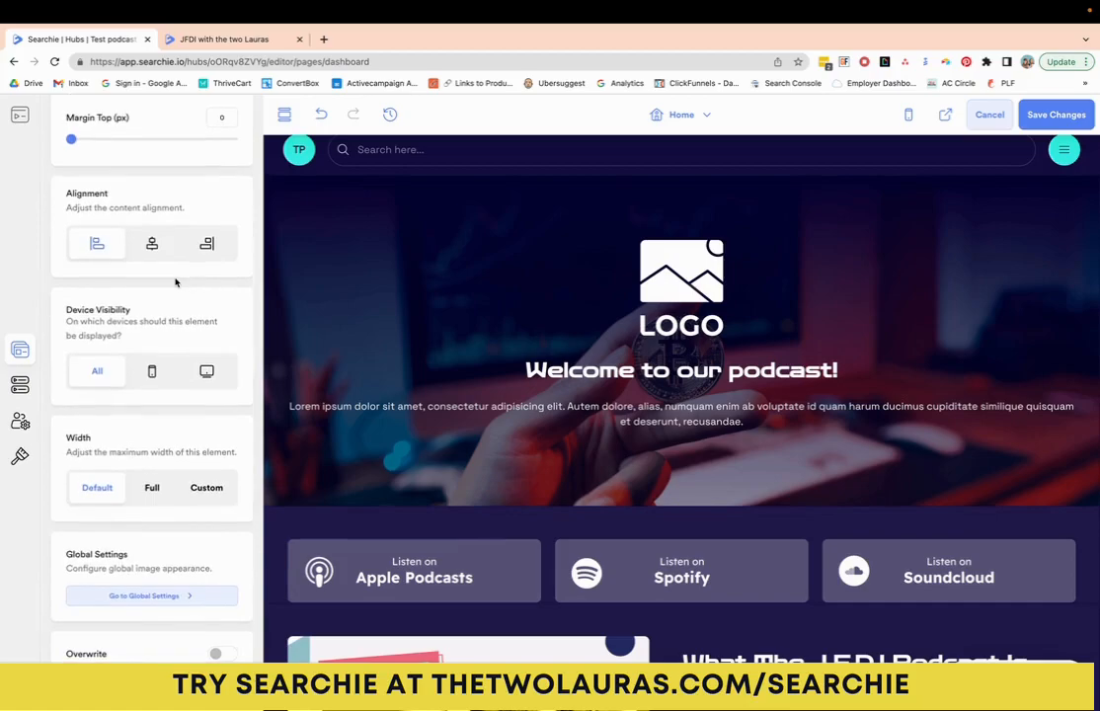
pyautogui.scroll(2, 175, 282)
# Turn on a link target for the "Listen on Apple Podcasts" image, set its URL to thetwolauras.com and save the changes
pyautogui.click(394, 575)
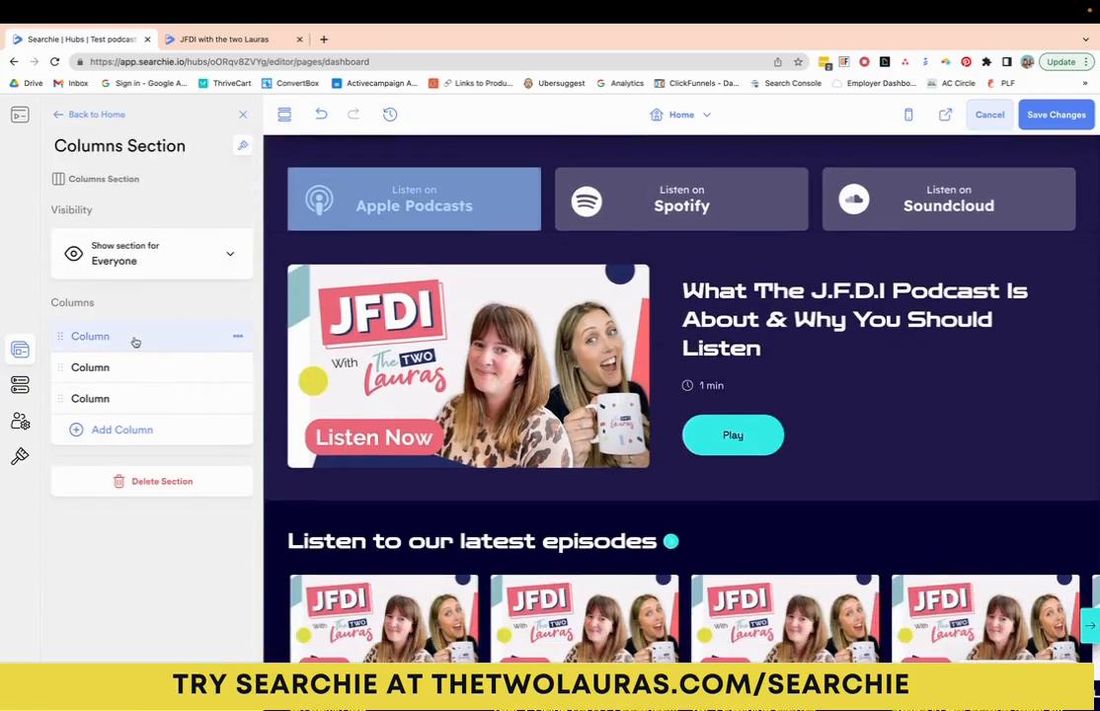
pyautogui.click(122, 342)
pyautogui.click(110, 215)
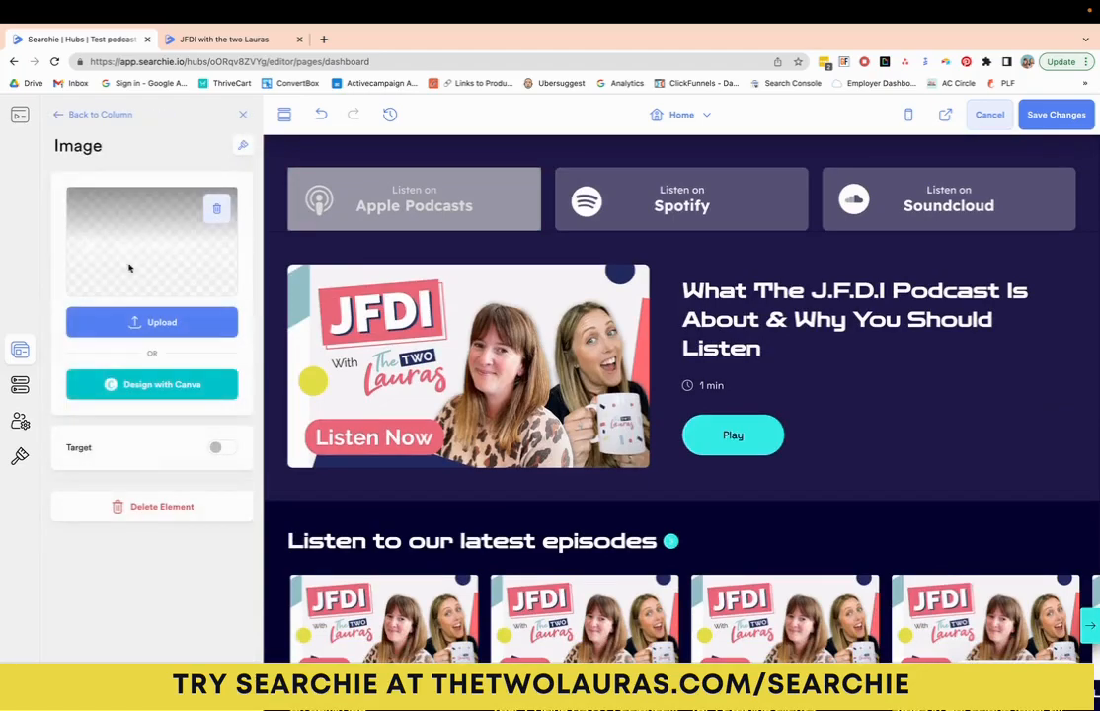
pyautogui.click(223, 447)
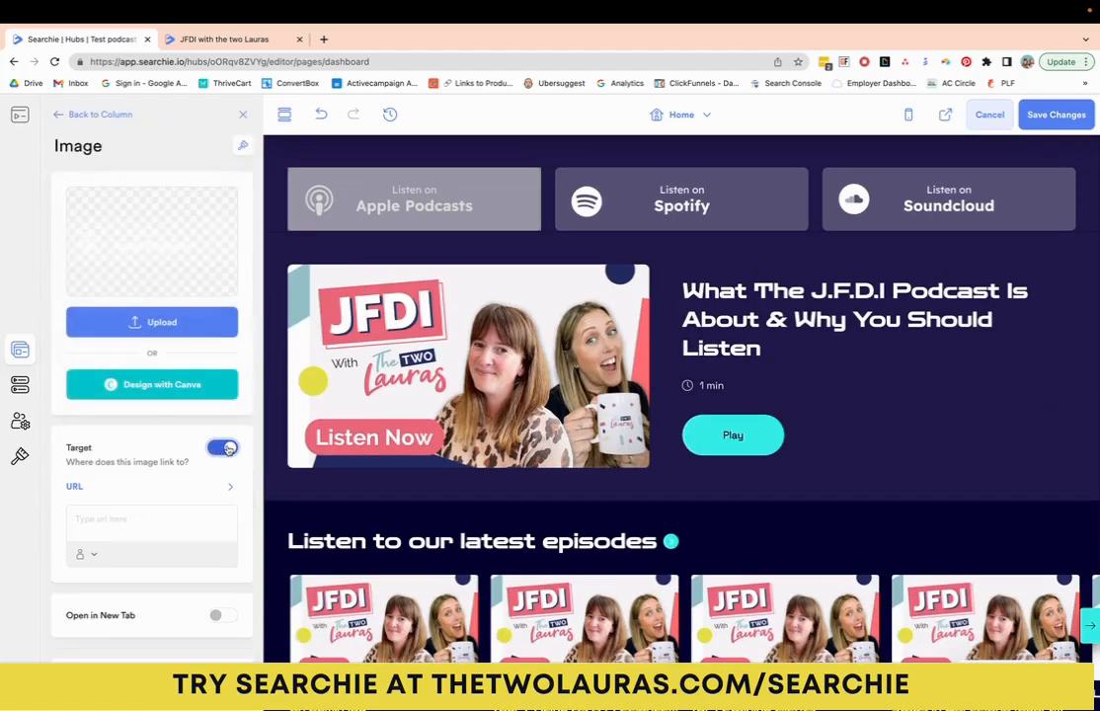
pyautogui.click(110, 519)
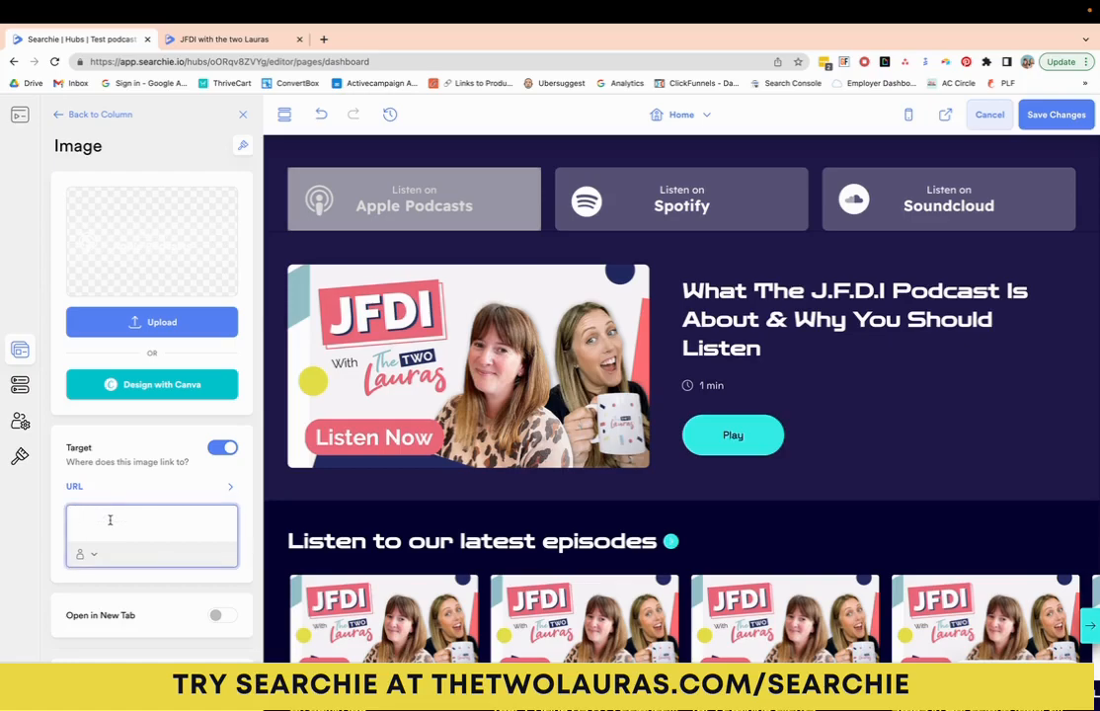
pyautogui.write('thetwol')
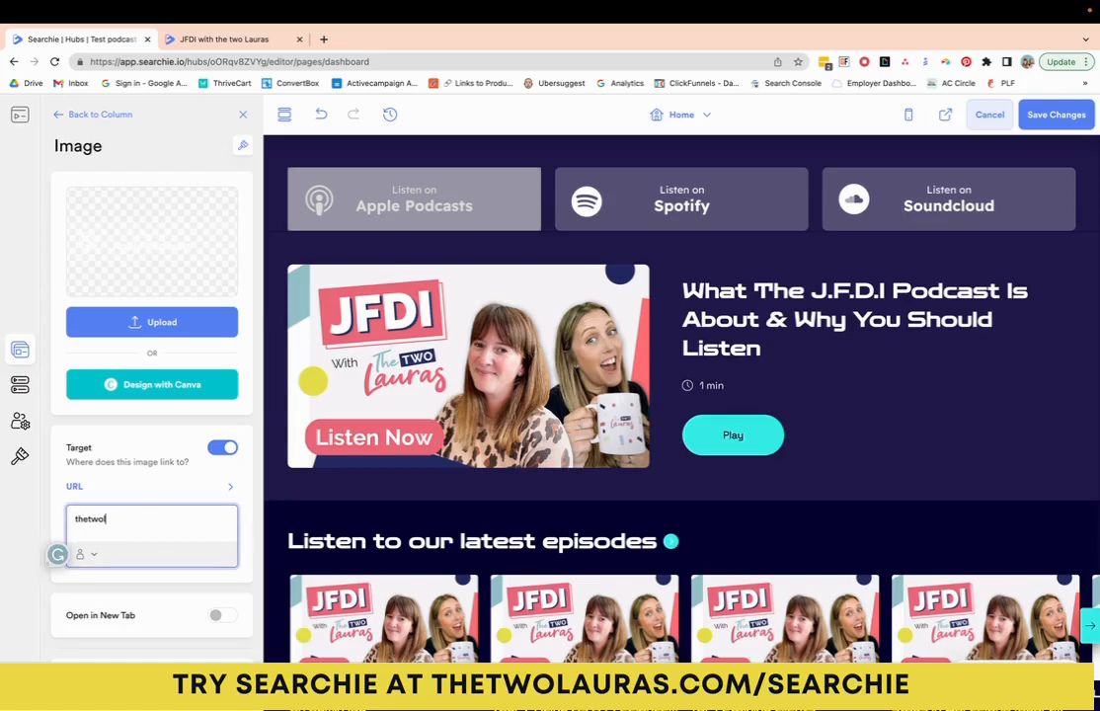
pyautogui.write('auras.com')
pyautogui.click(185, 481)
pyautogui.click(1055, 115)
# Make the Apple Podcasts image link open in a new tab and save the changes
pyautogui.scroll(2, 319, 312)
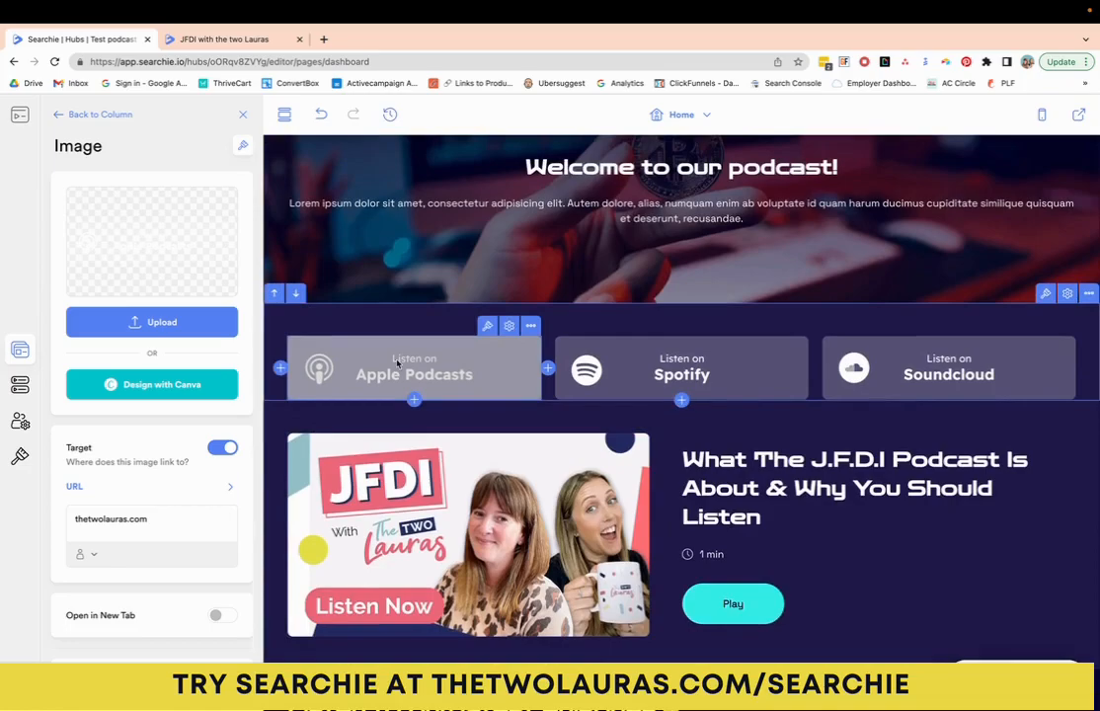
pyautogui.click(221, 615)
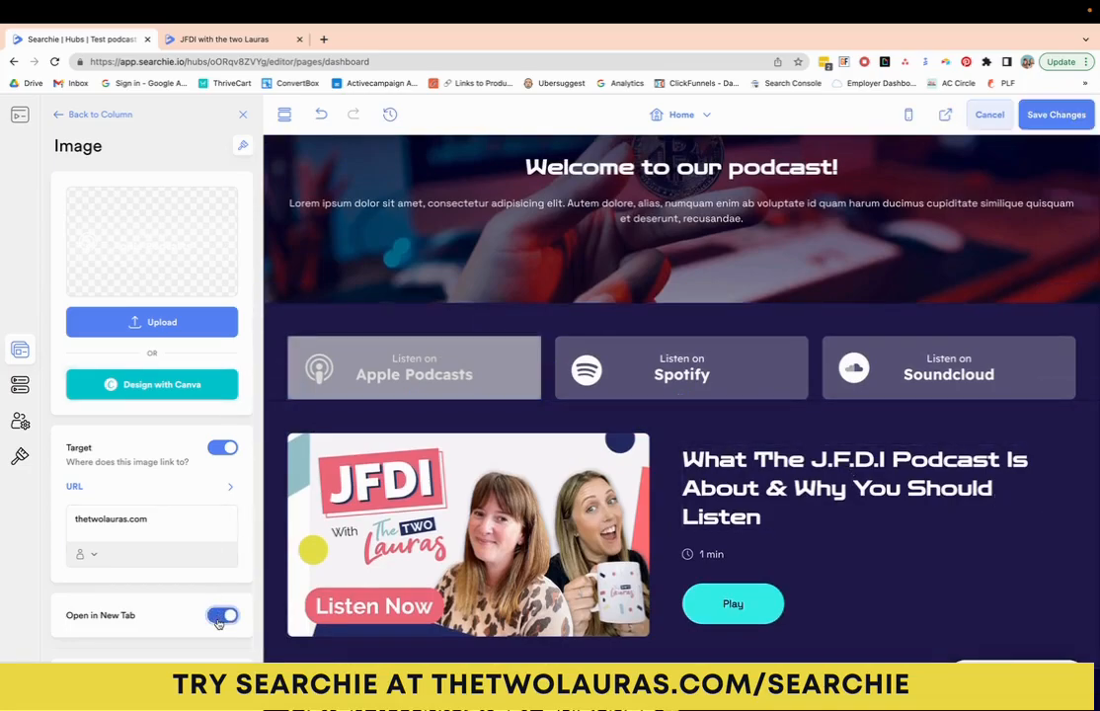
pyautogui.click(1061, 115)
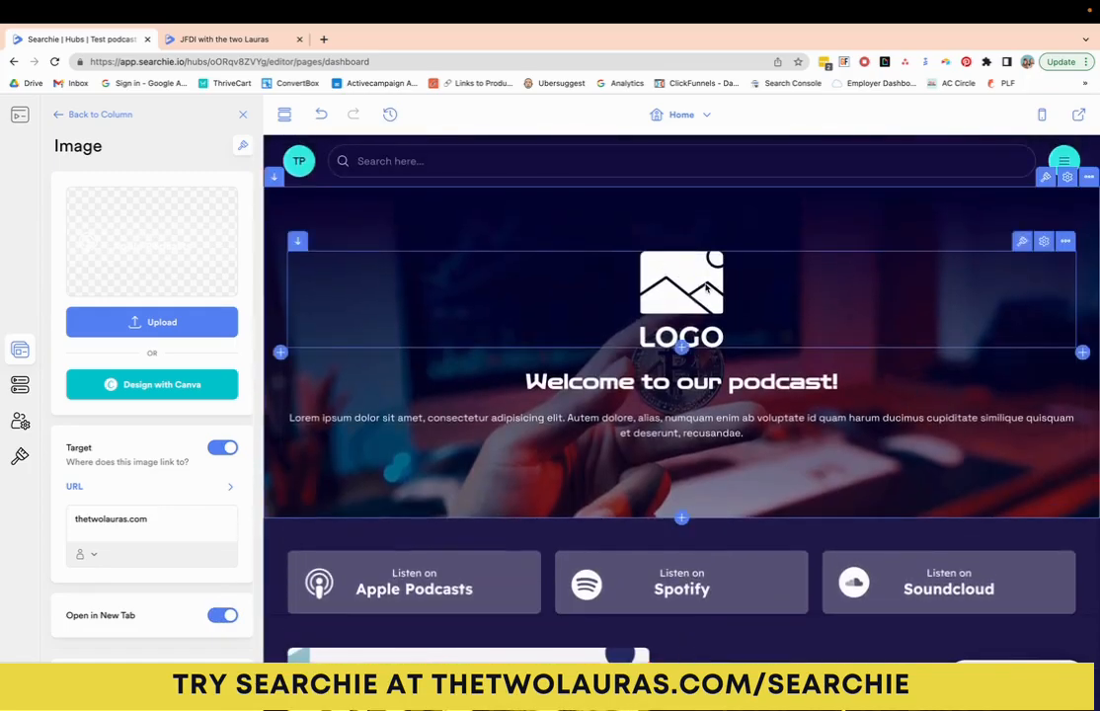
# Replace the hero section's placeholder logo with the "JFDI with The Two Lauras" logo from the JFDI ID folder and set its width to 360 px
pyautogui.click(1043, 243)
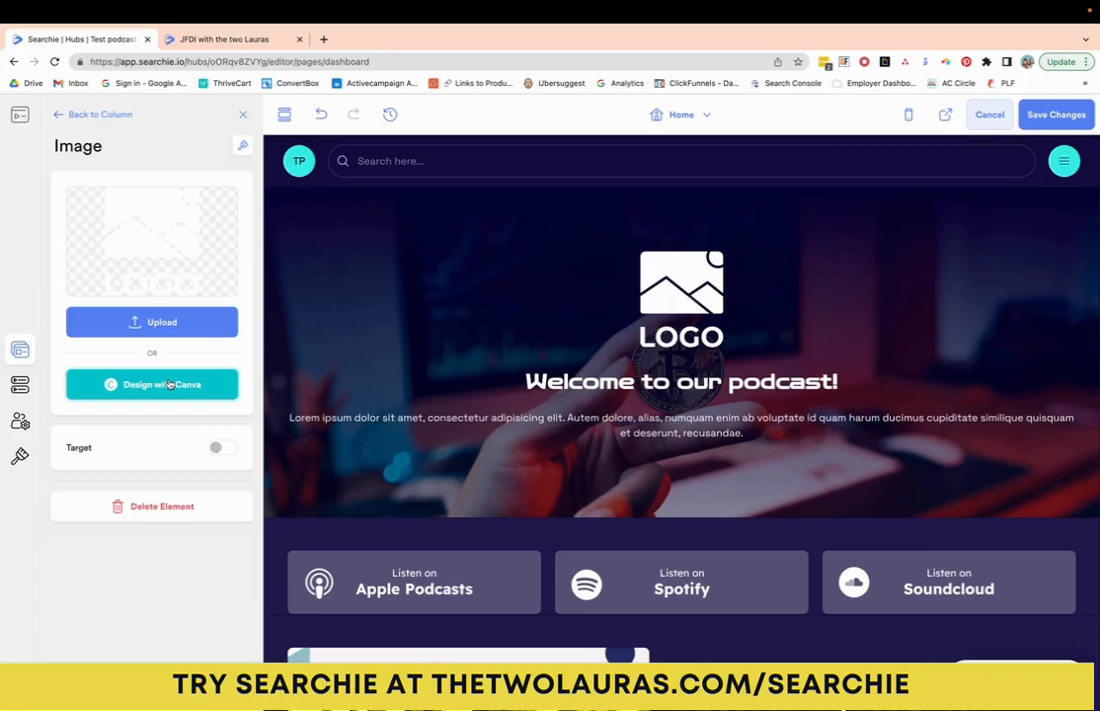
pyautogui.click(139, 324)
pyautogui.click(390, 310)
pyautogui.doubleClick(499, 303)
pyautogui.click(634, 308)
pyautogui.doubleClick(635, 308)
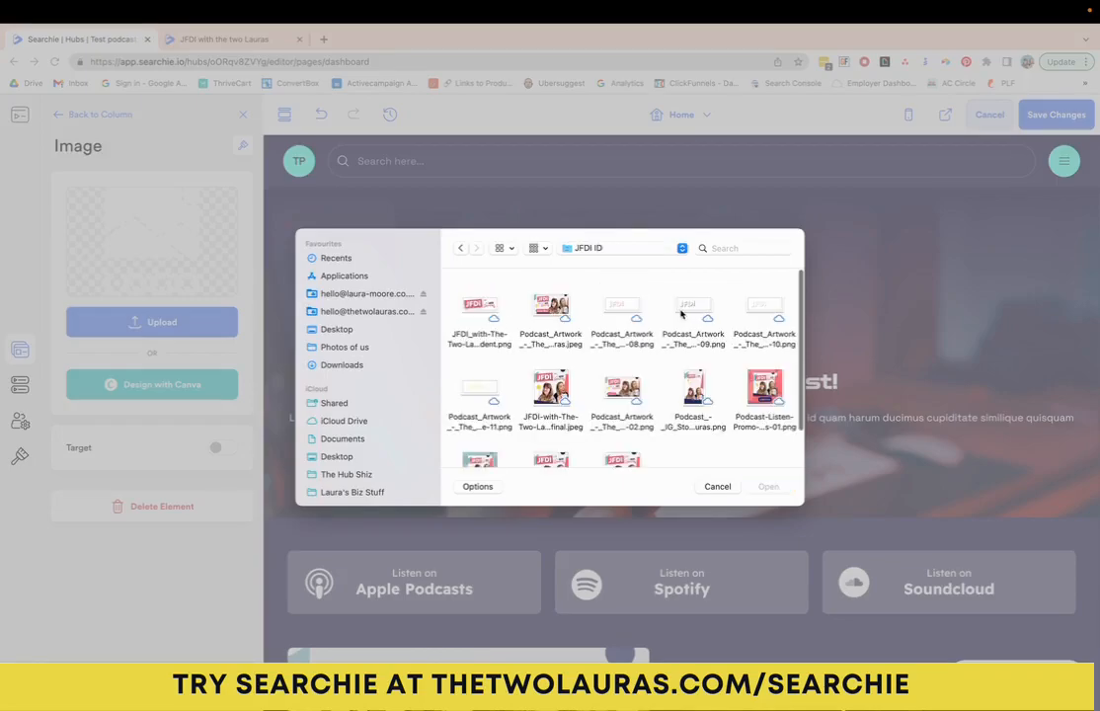
pyautogui.doubleClick(644, 304)
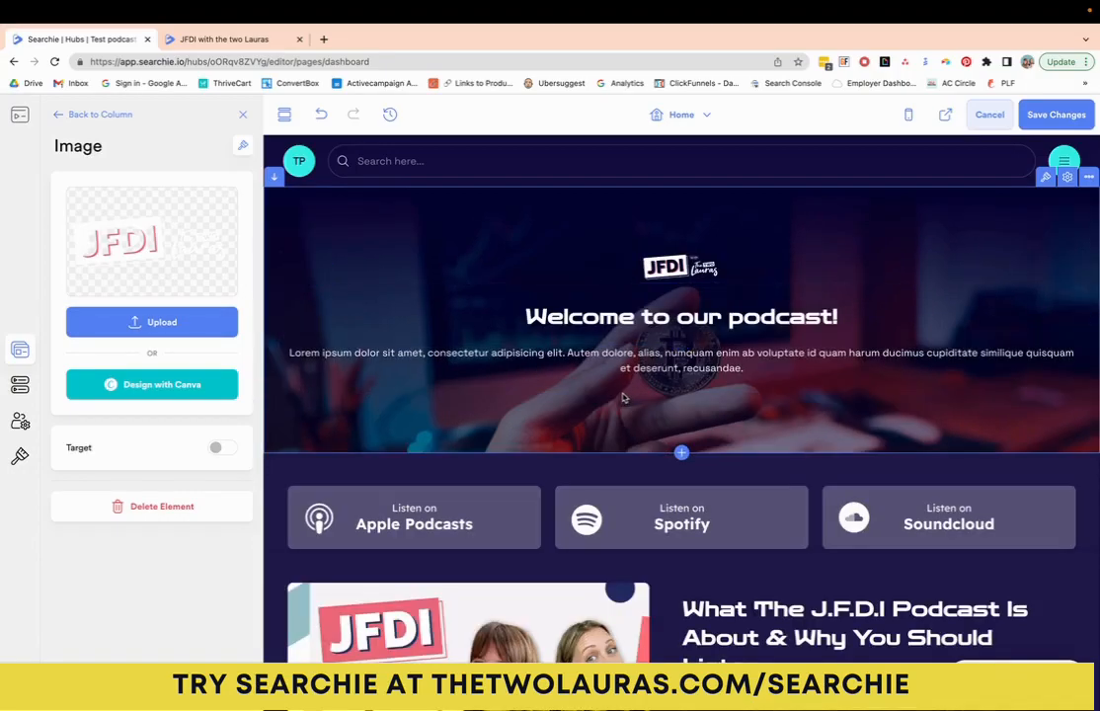
pyautogui.click(243, 145)
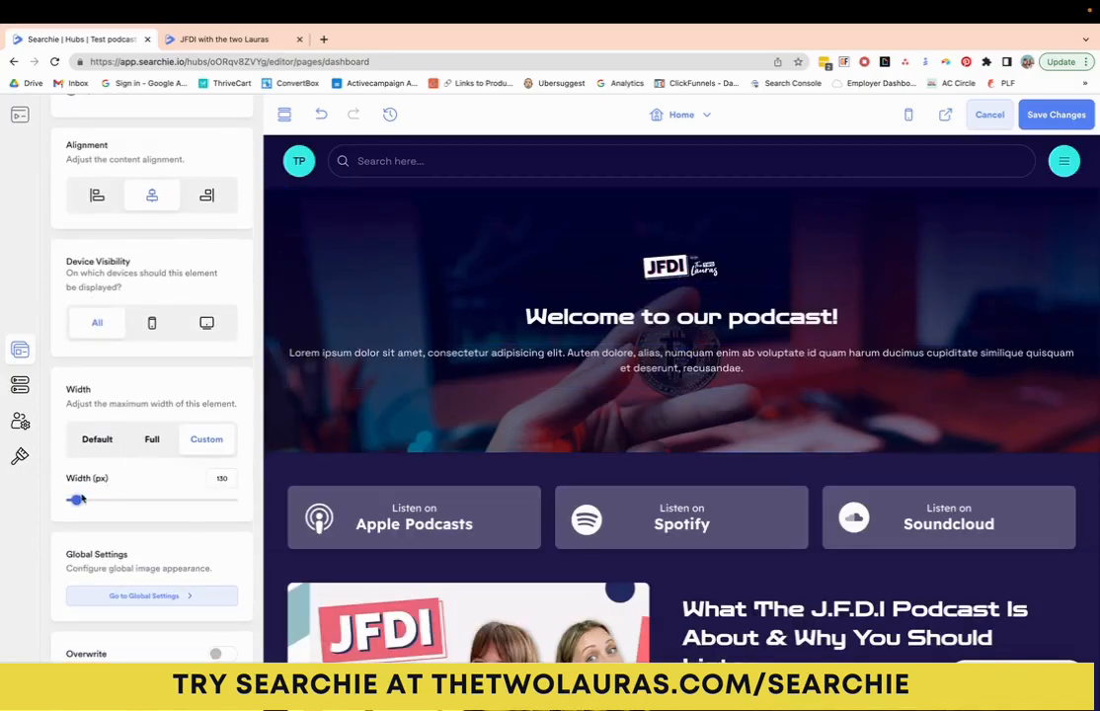
pyautogui.moveTo(75, 499); pyautogui.dragTo(118, 500)
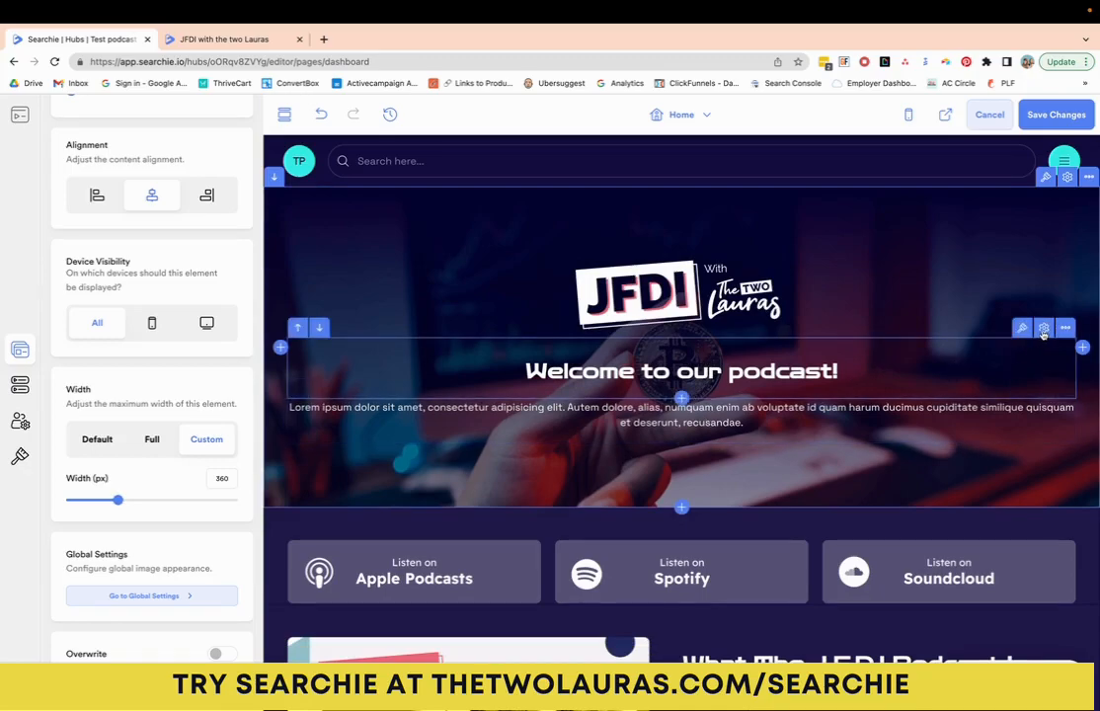
# View the content settings of the "Welcome to our podcast!" headline and its paragraph, and save the changes
pyautogui.click(1042, 332)
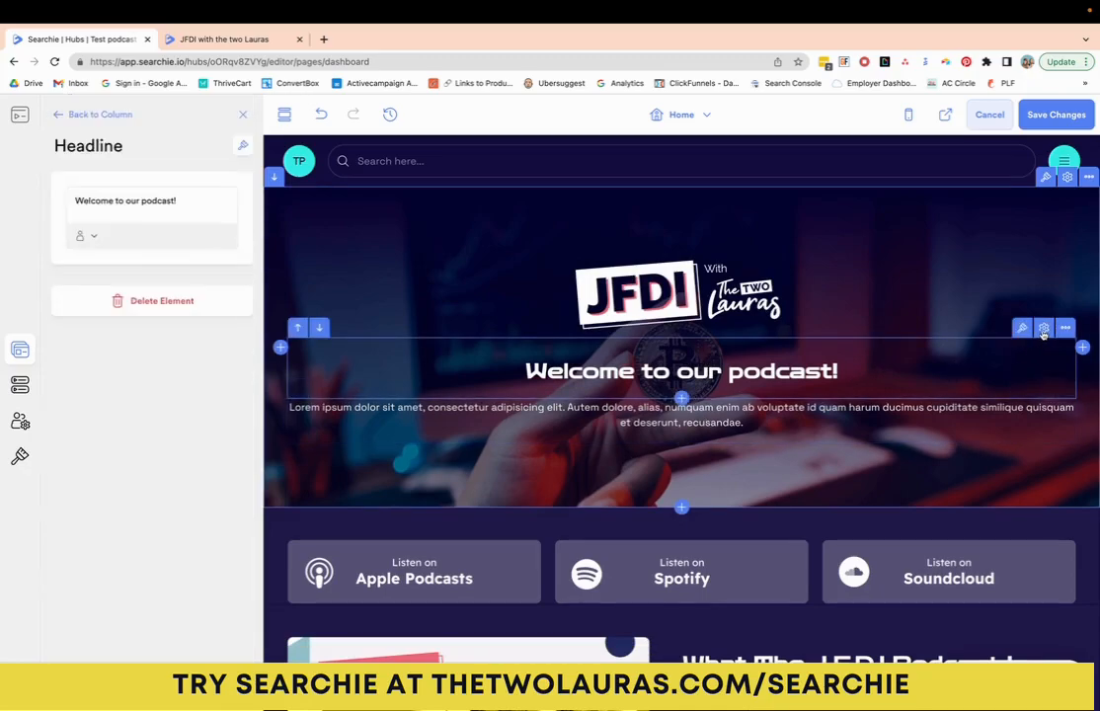
pyautogui.click(1042, 389)
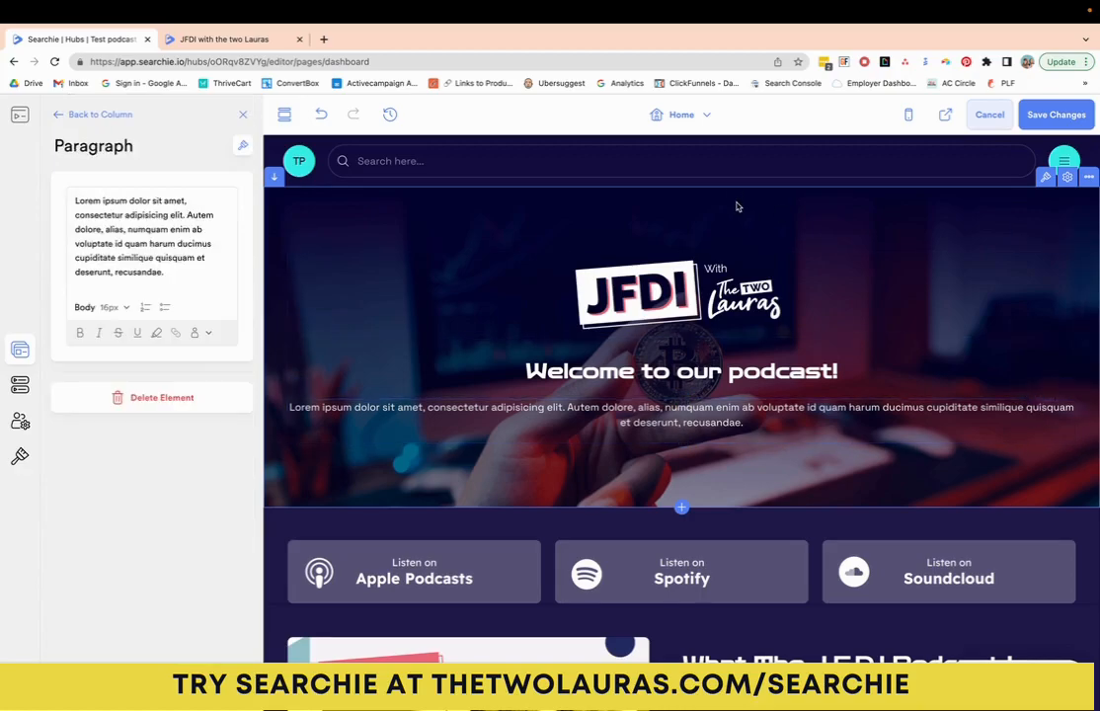
pyautogui.click(1055, 115)
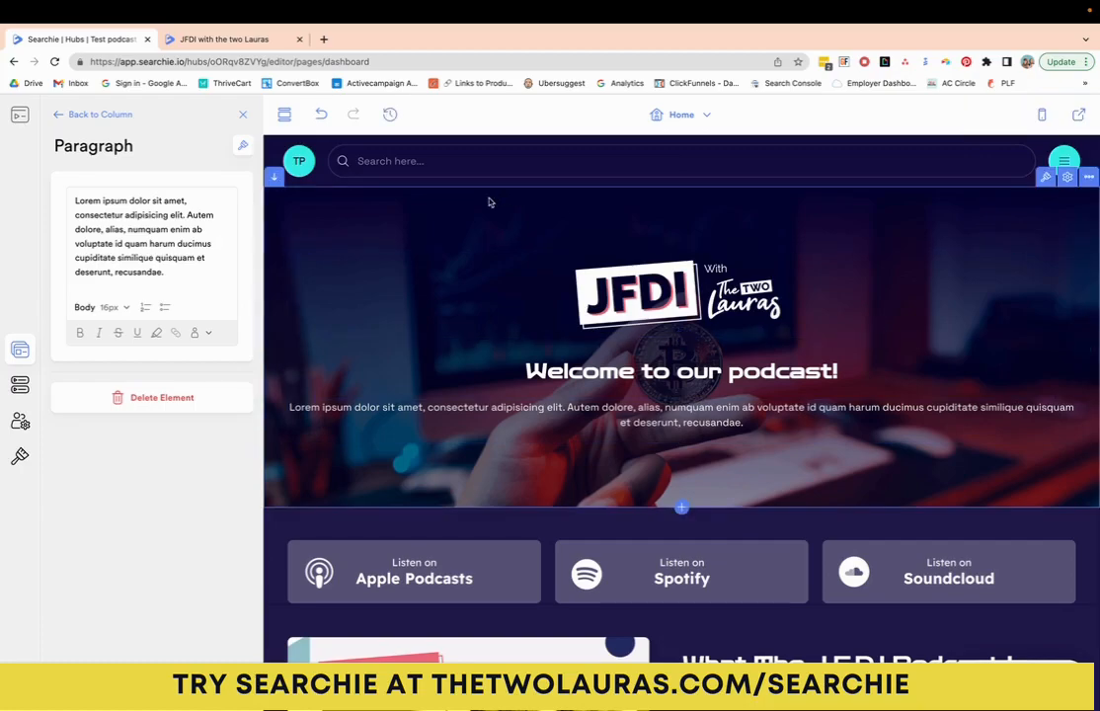
# Set the Hub's primary theme color to #EC6777 and check it across the home page
pyautogui.click(94, 114)
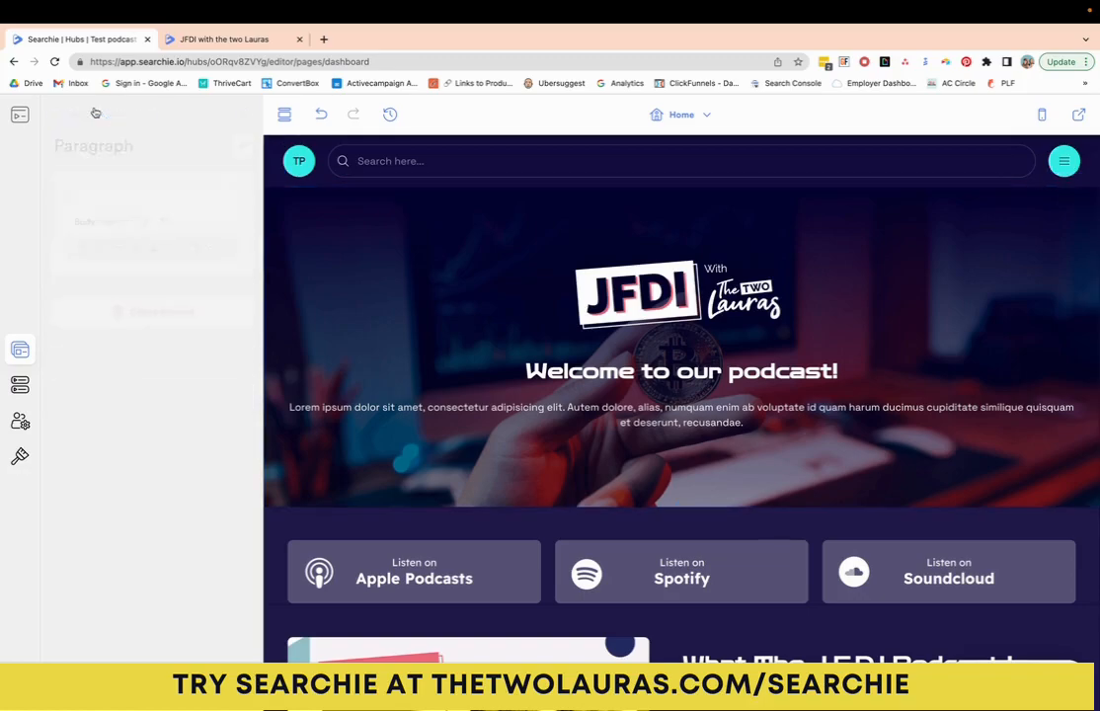
pyautogui.click(20, 456)
pyautogui.click(209, 221)
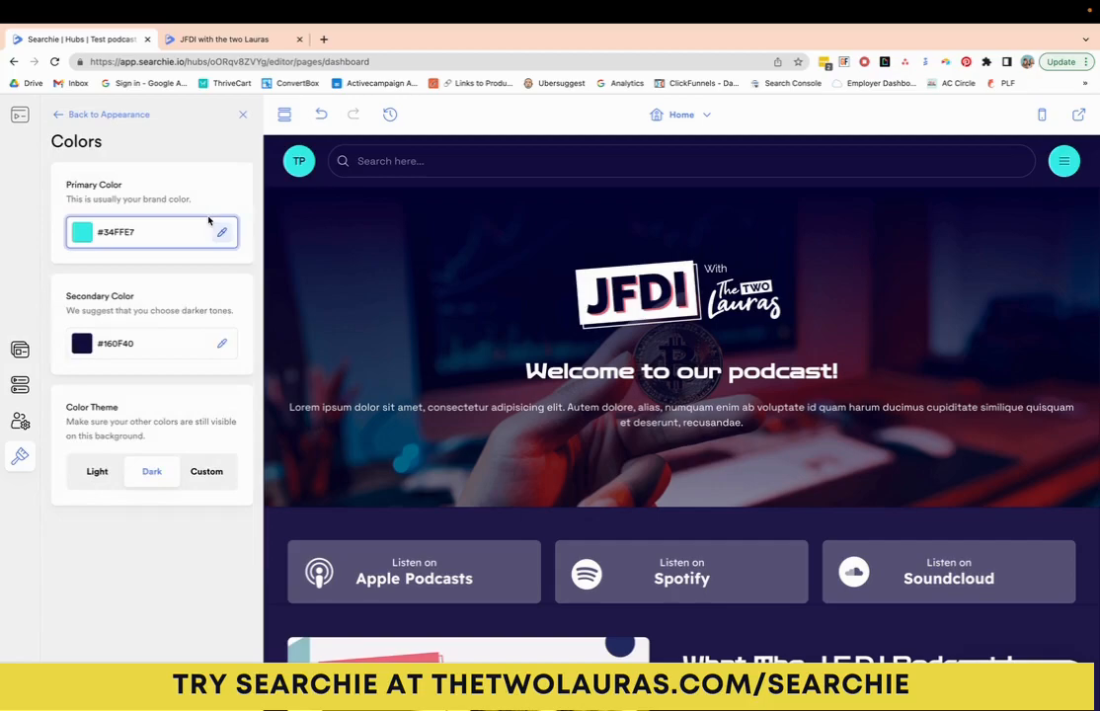
pyautogui.click(220, 233)
pyautogui.doubleClick(107, 391)
pyautogui.write('e')
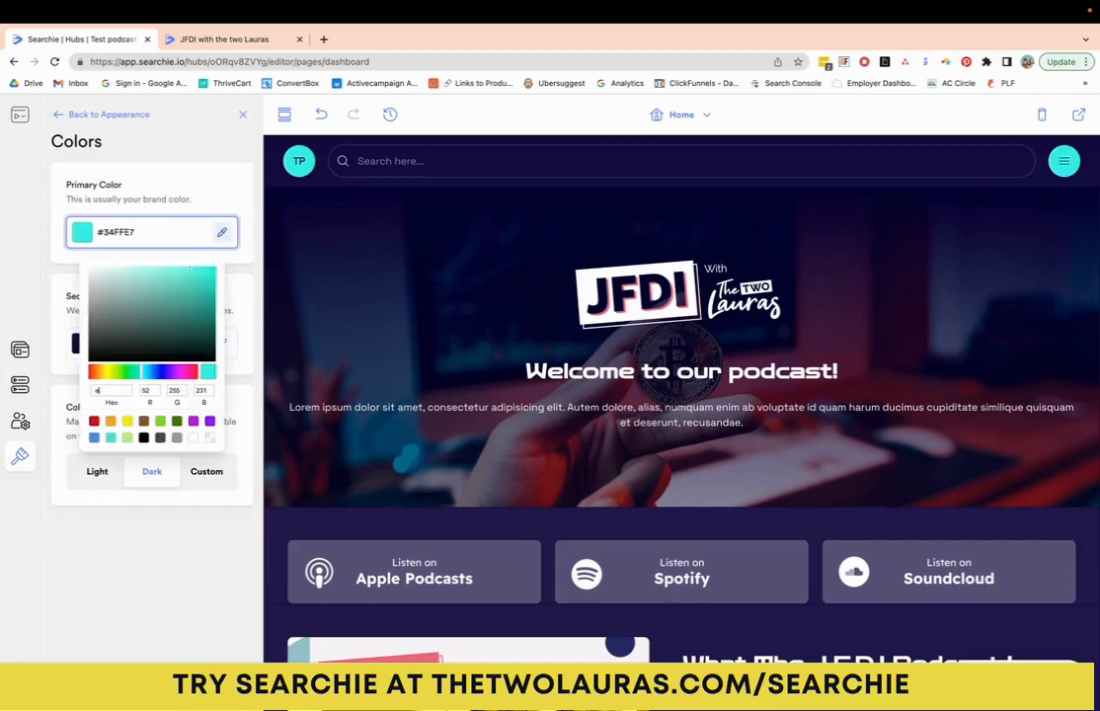
pyautogui.write('d677ff')
pyautogui.write('7')
pyautogui.click(180, 182)
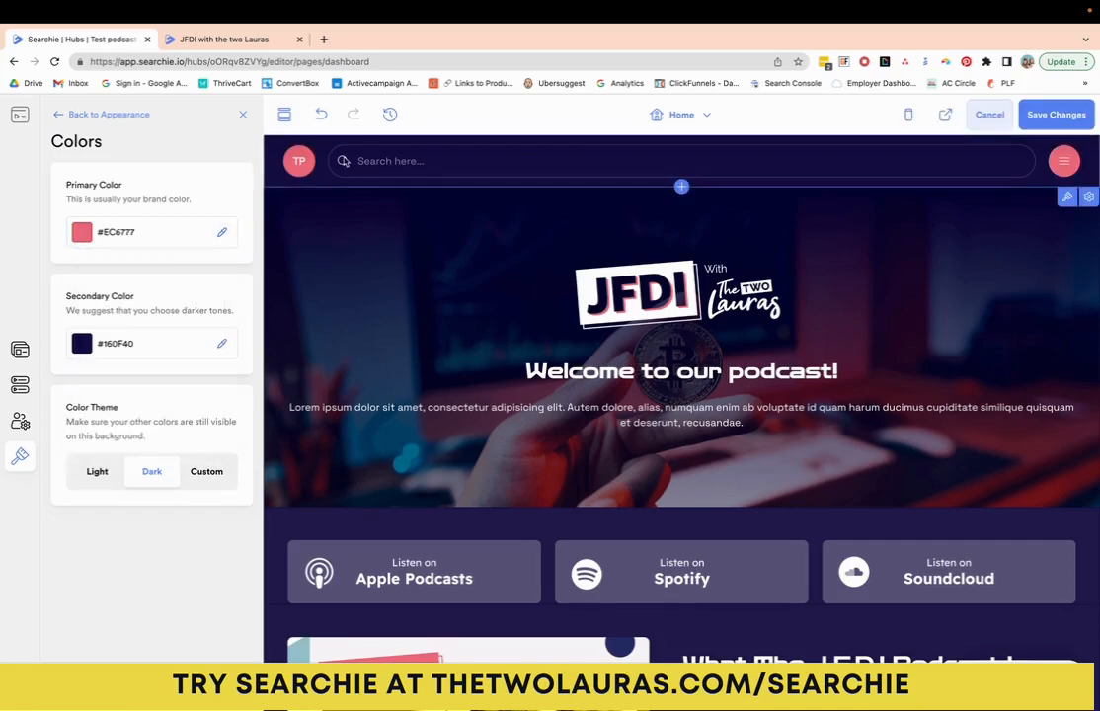
pyautogui.scroll(-5, 974, 415)
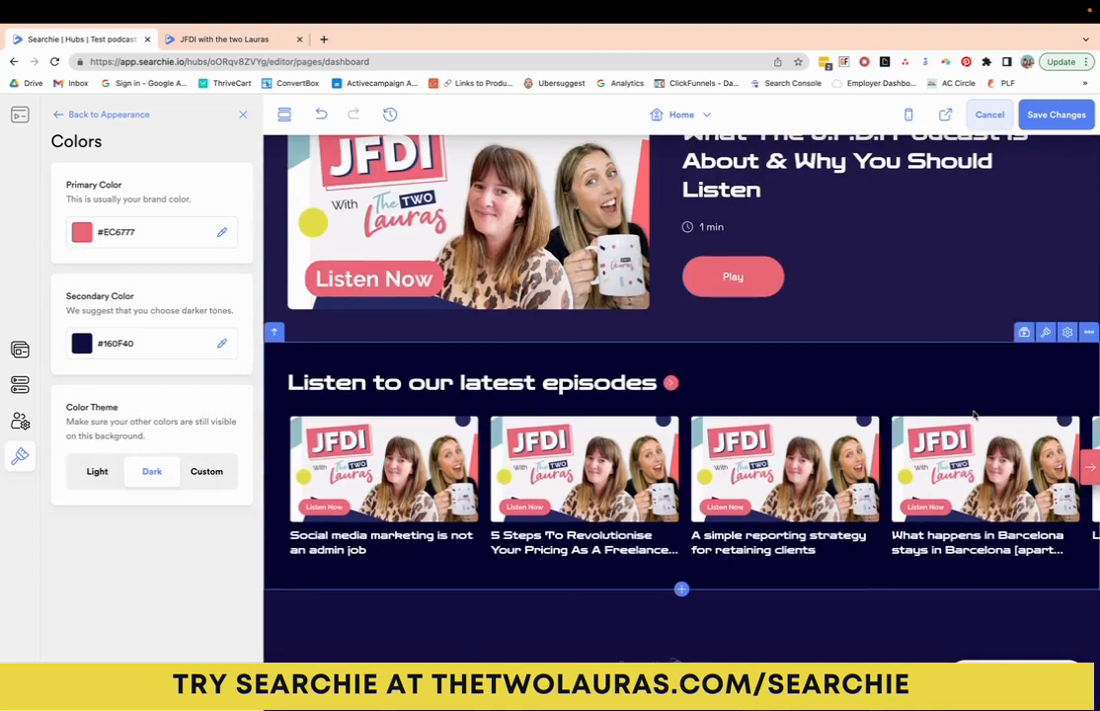
pyautogui.scroll(5, 727, 279)
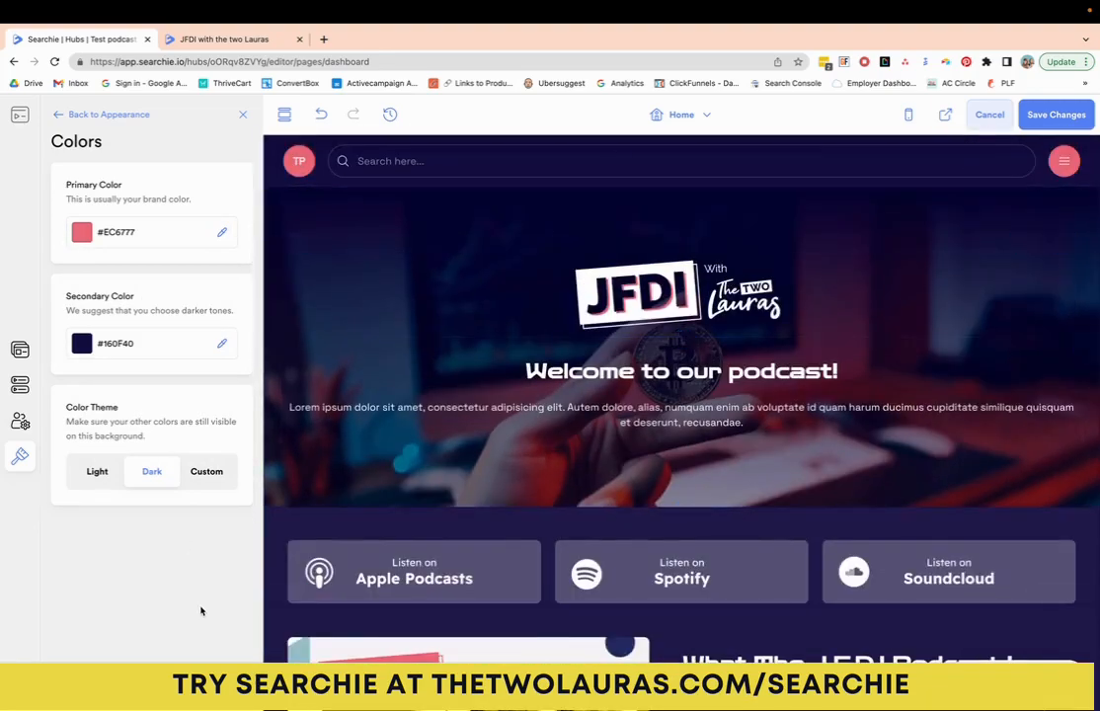
# Set both the headings font and the body font to Montserrat and save the changes
pyautogui.click(115, 113)
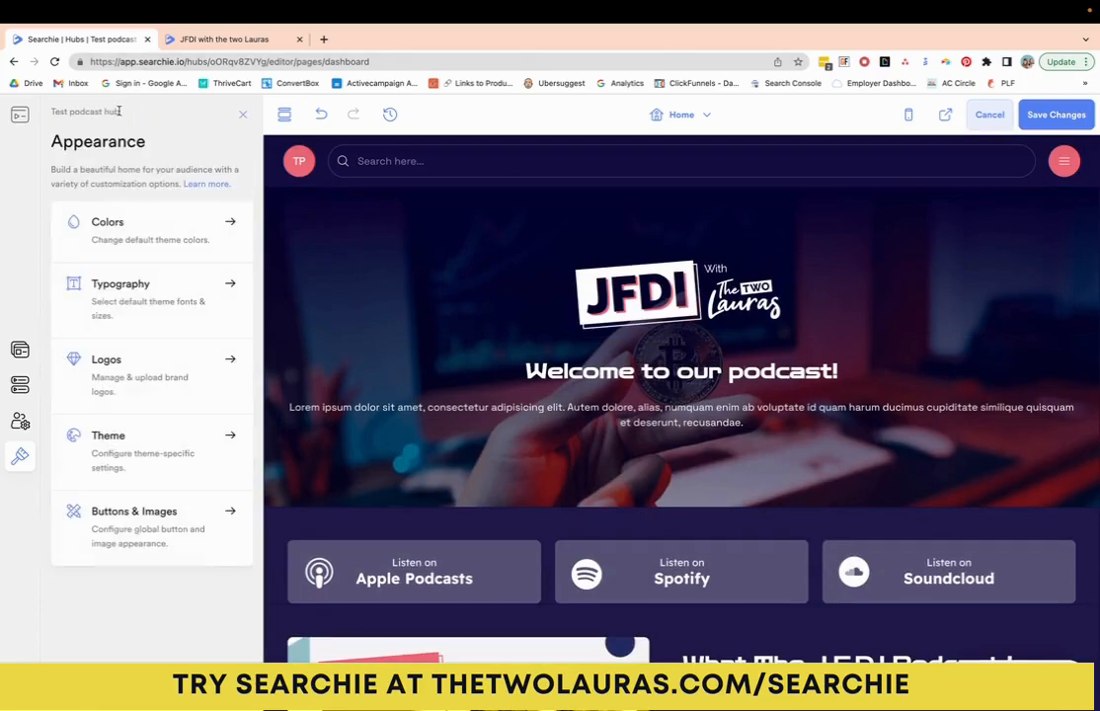
pyautogui.click(160, 286)
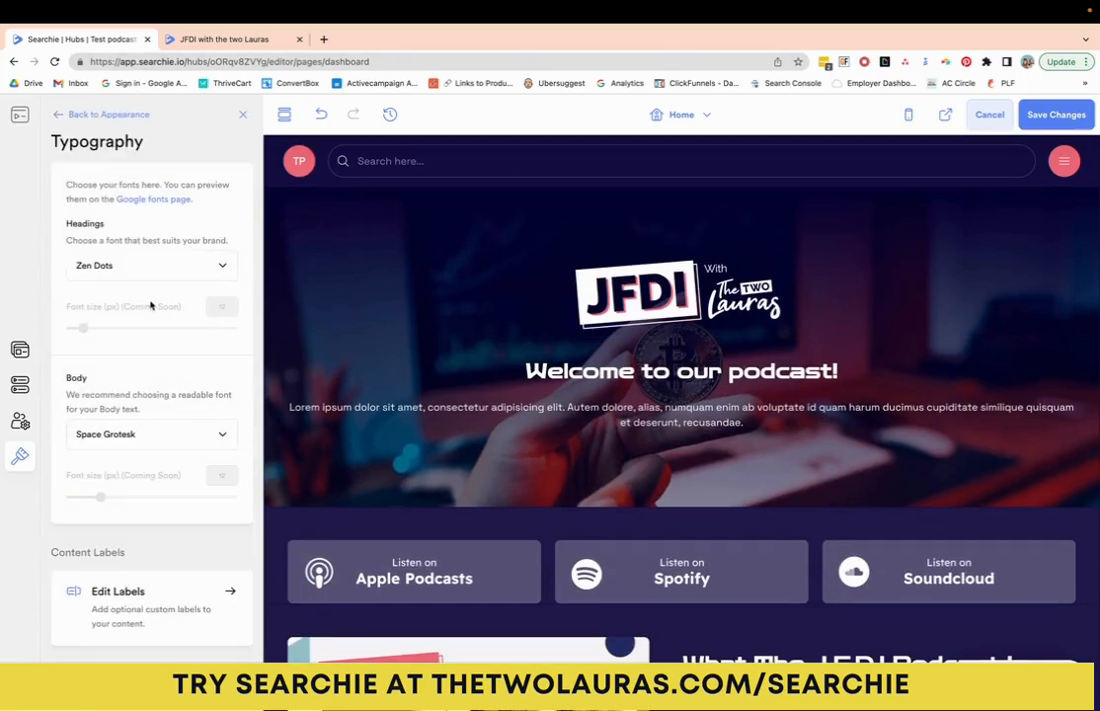
pyautogui.click(138, 267)
pyautogui.write('mont')
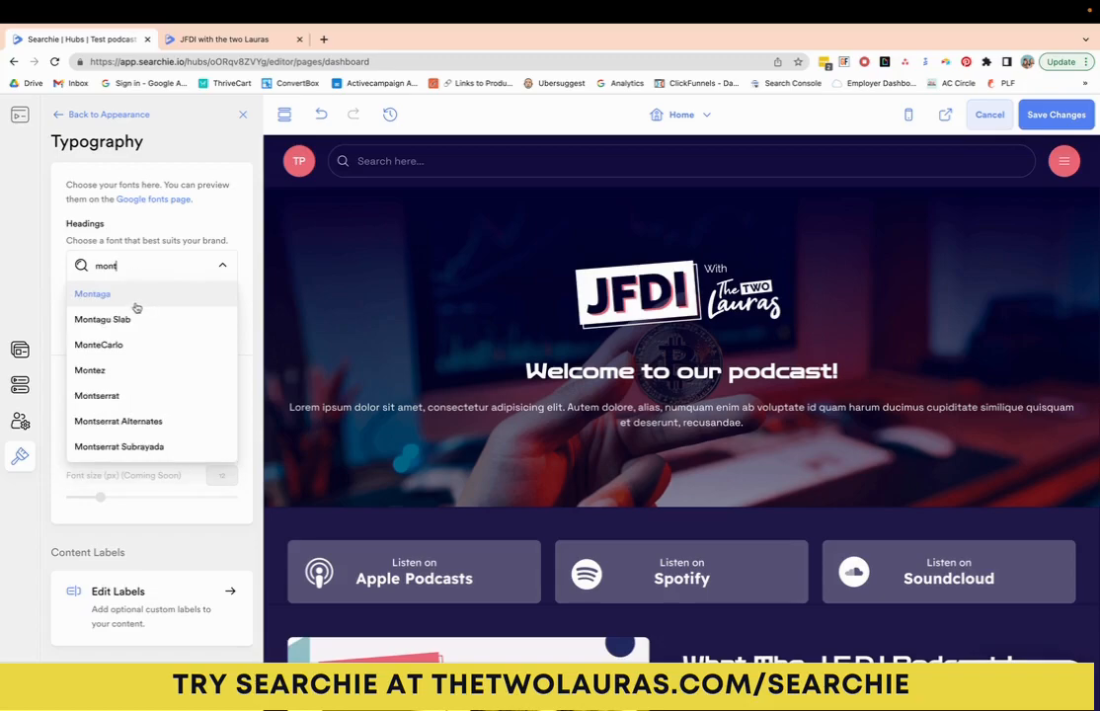
pyautogui.click(96, 395)
pyautogui.click(167, 434)
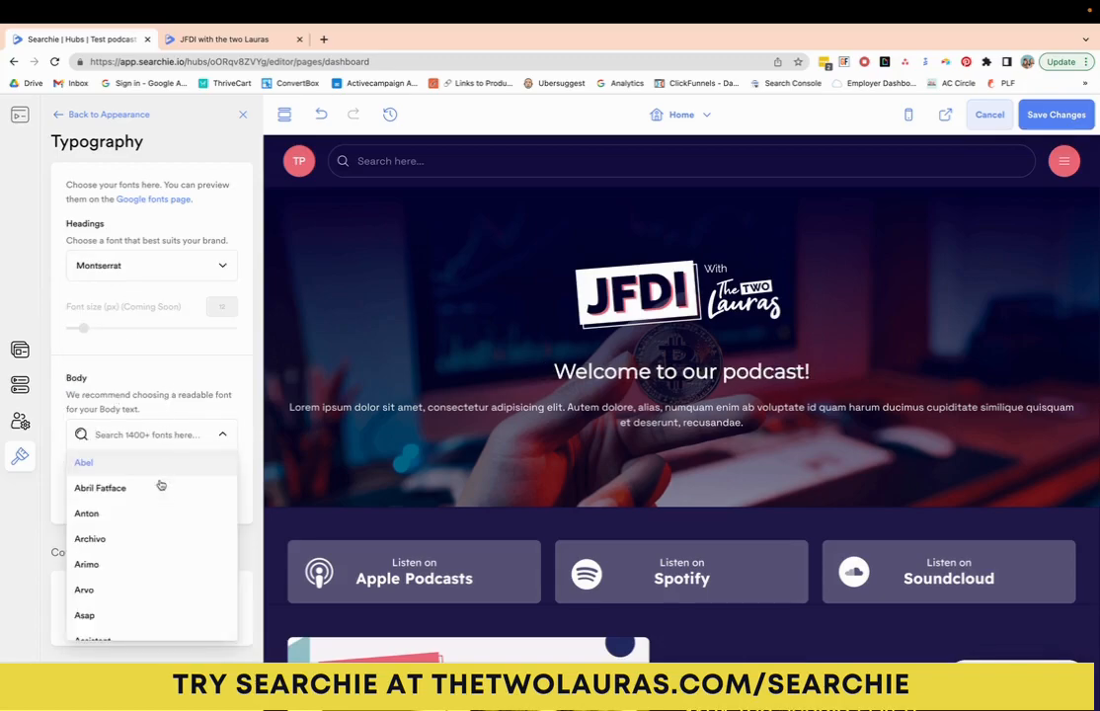
pyautogui.write('mont')
pyautogui.click(97, 563)
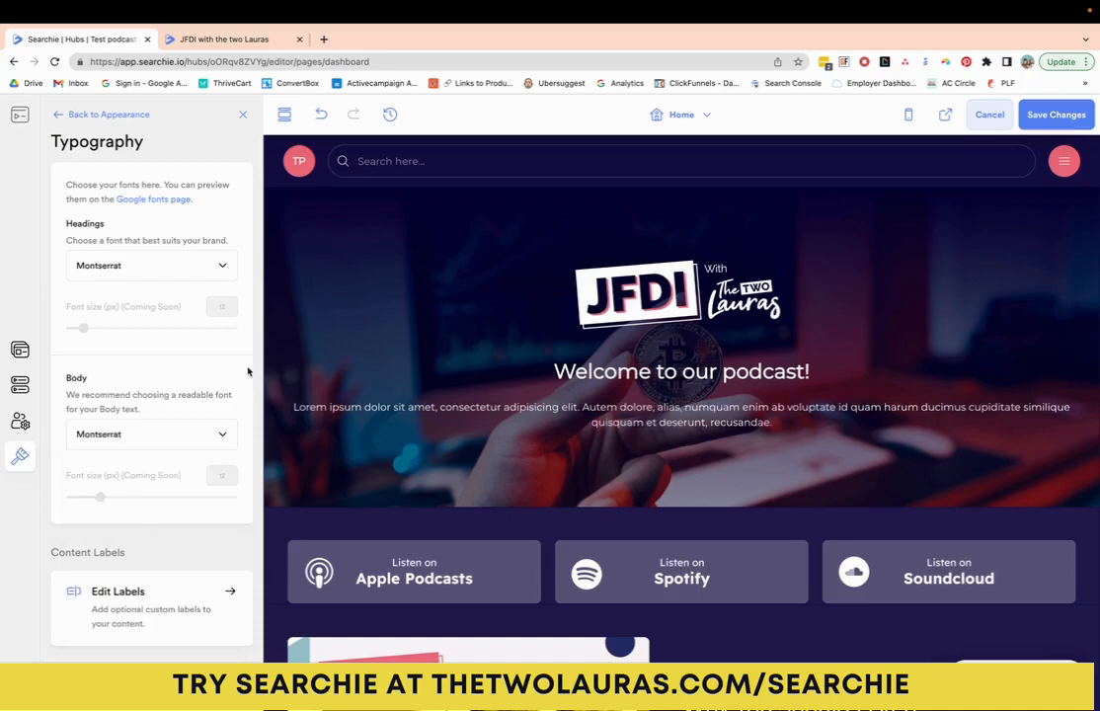
pyautogui.click(1058, 114)
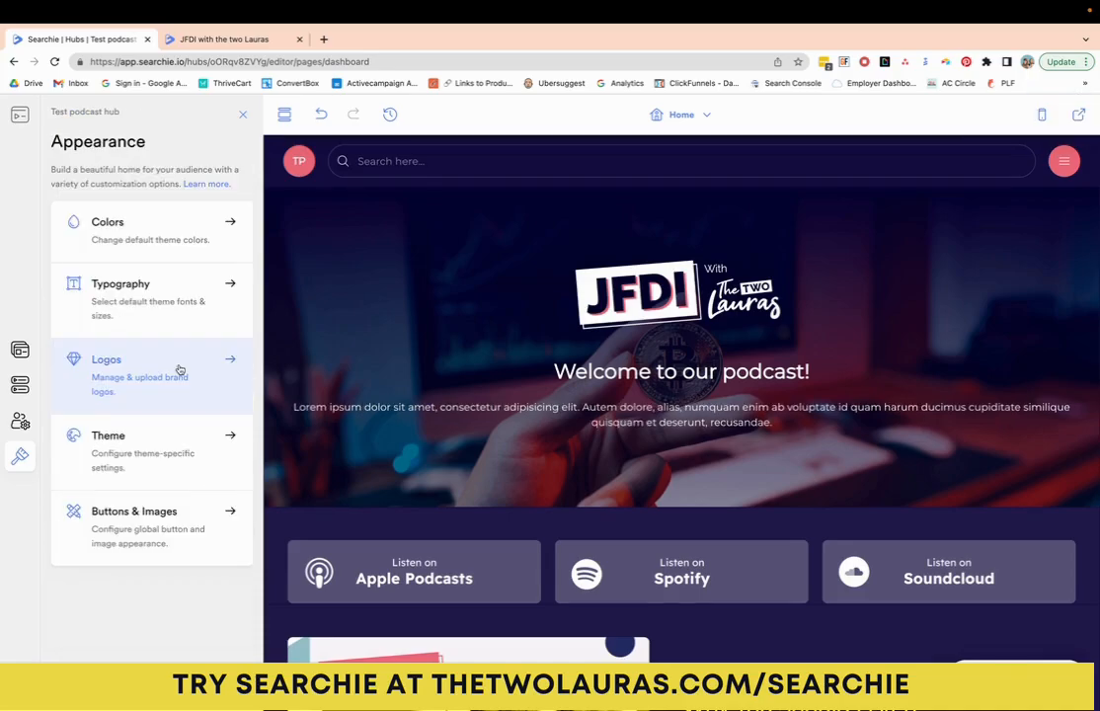
# Upload the "JFDI with The Two Lauras" logo from the JFDI ID folder as the main logo, set its height to 65 px and save
pyautogui.click(180, 369)
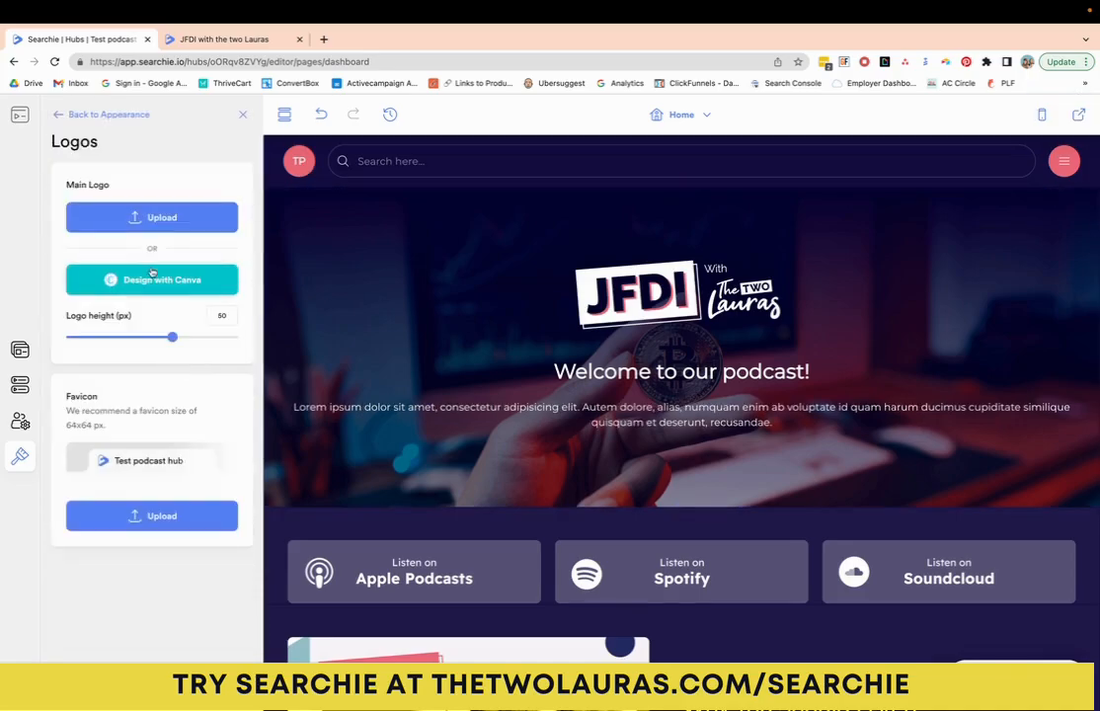
pyautogui.click(151, 219)
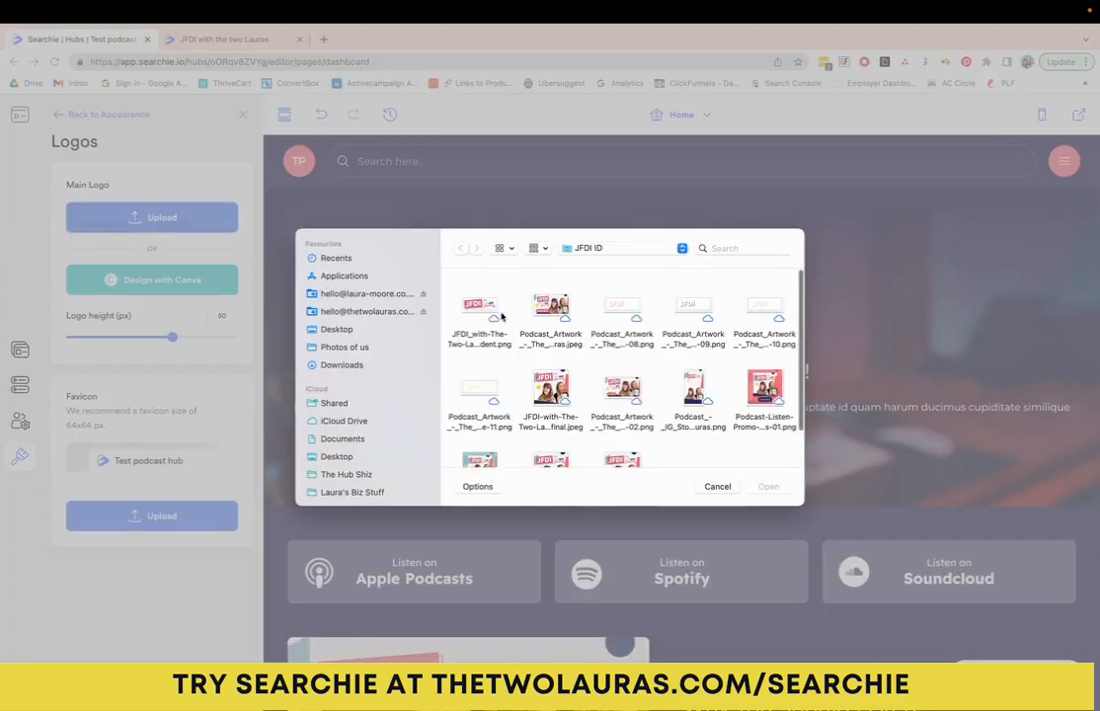
pyautogui.click(618, 308)
pyautogui.doubleClick(618, 308)
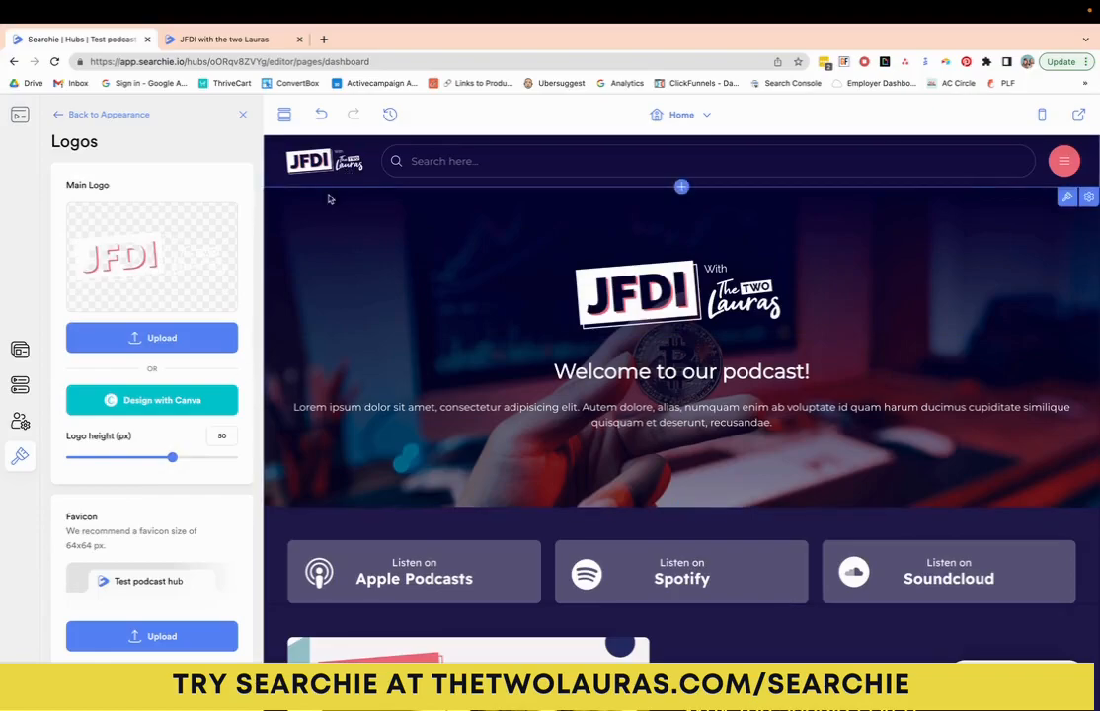
pyautogui.moveTo(172, 459); pyautogui.dragTo(209, 462)
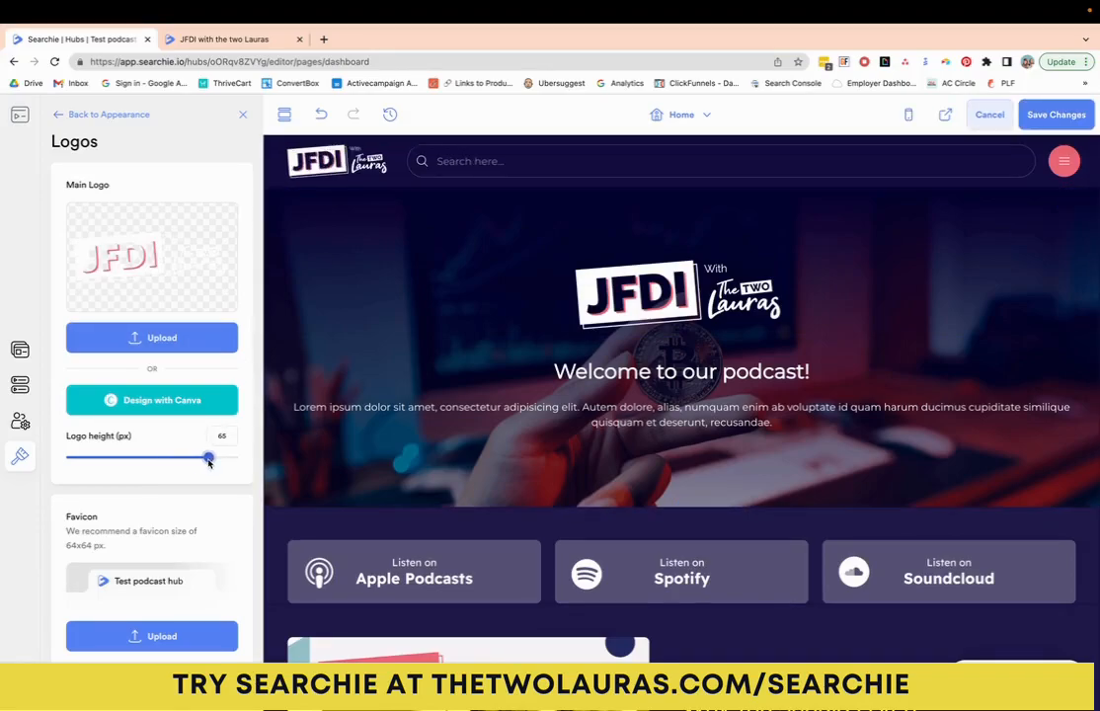
pyautogui.click(1056, 115)
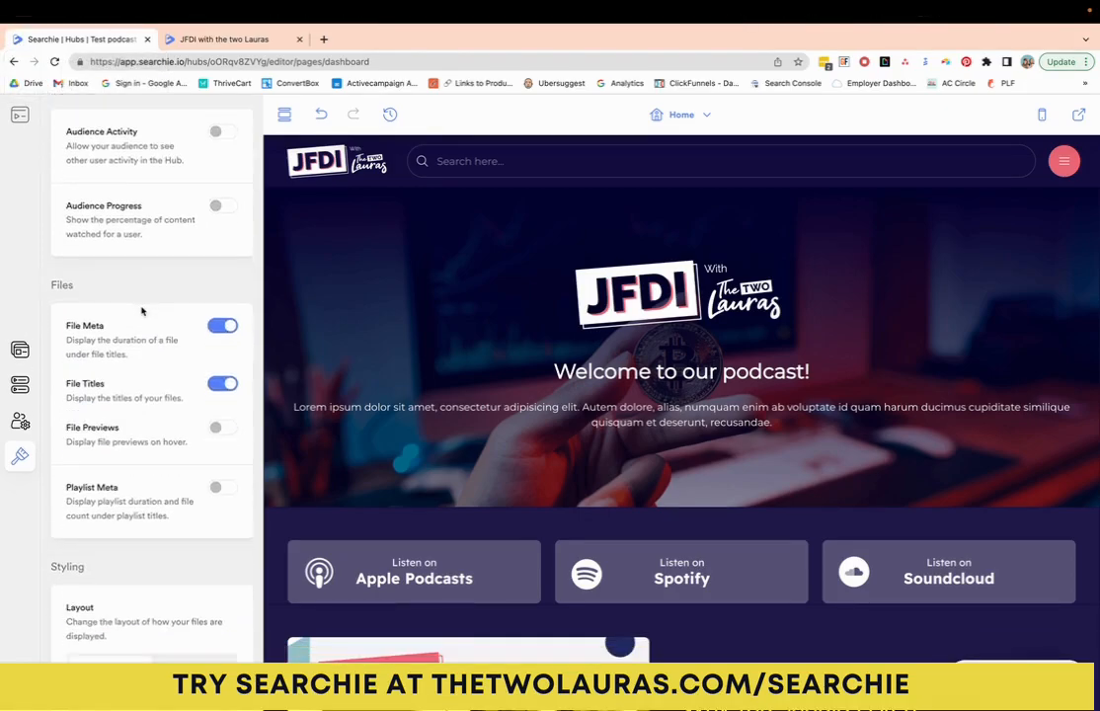
# Set the theme's file layout to List and review the episode page and the remaining theme settings
pyautogui.scroll(-5, 141, 310)
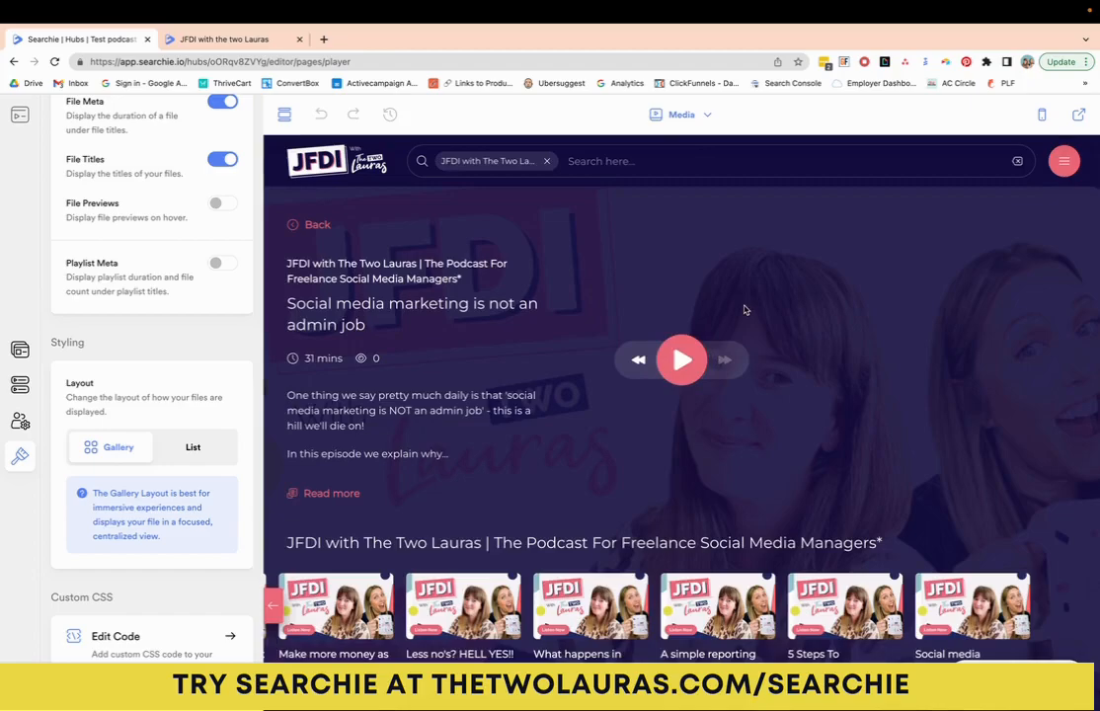
pyautogui.click(188, 449)
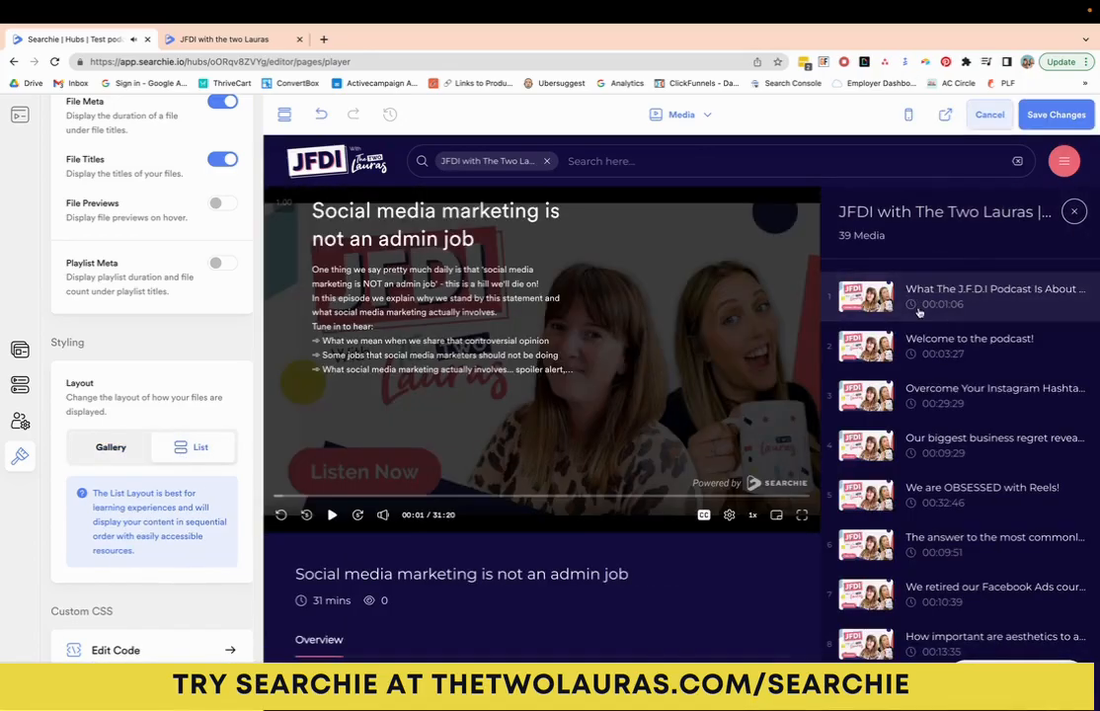
pyautogui.scroll(-3, 954, 466)
pyautogui.scroll(-18, 954, 466)
pyautogui.scroll(20, 954, 466)
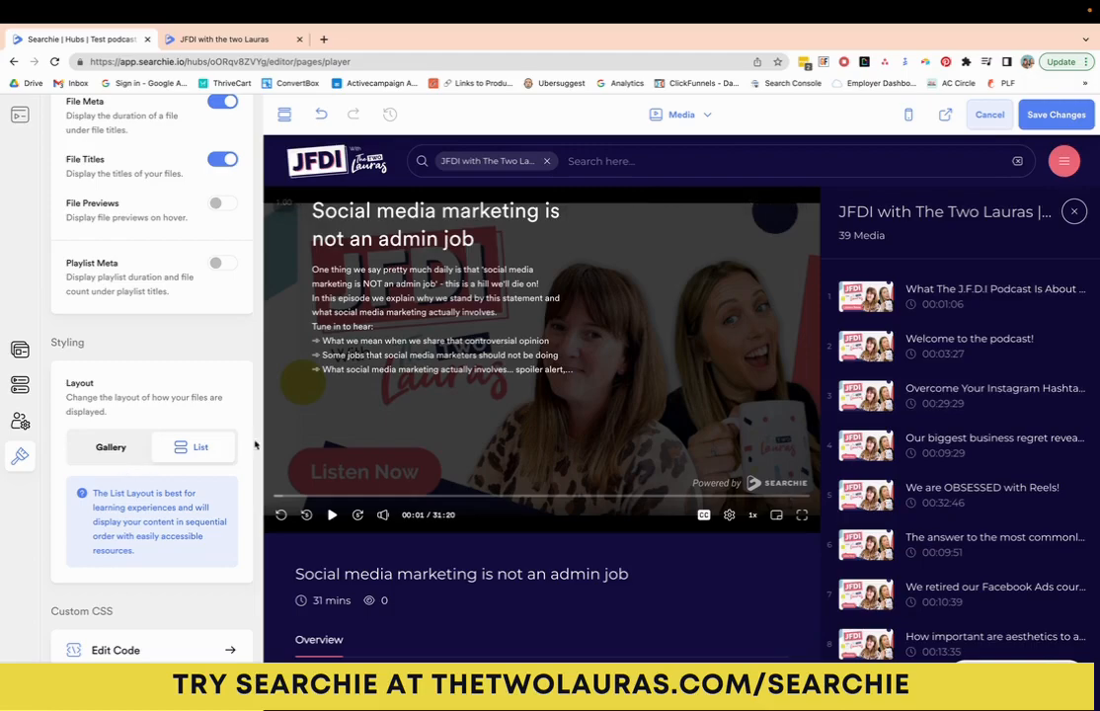
pyautogui.scroll(-1, 170, 348)
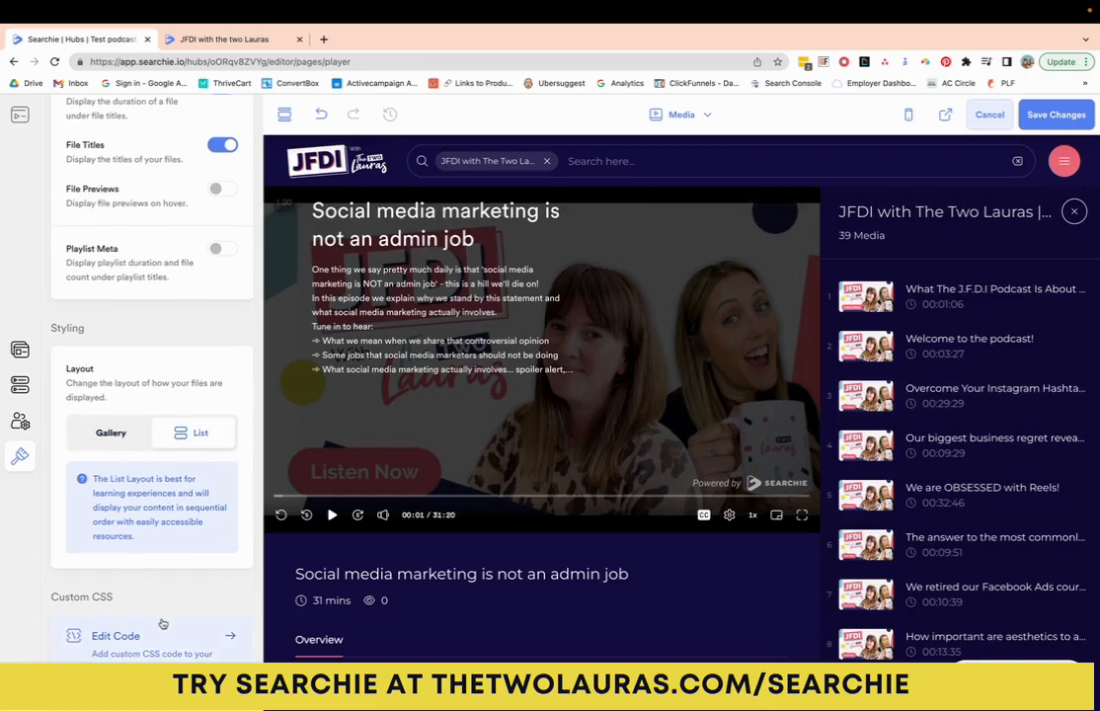
pyautogui.scroll(6, 173, 552)
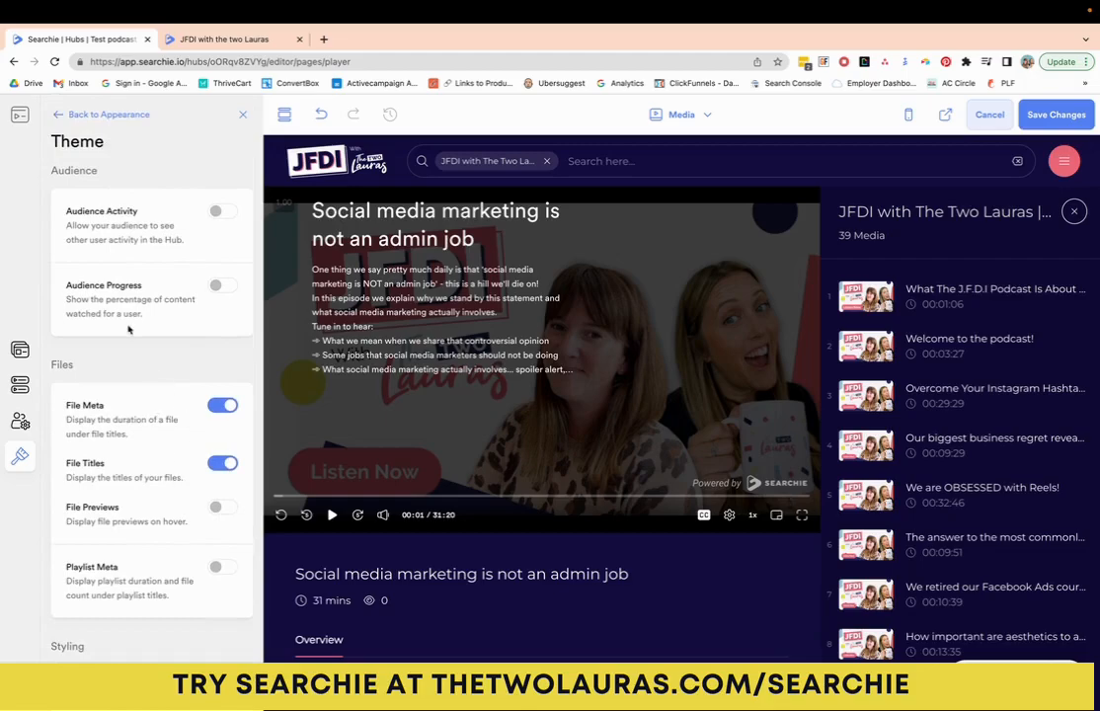
# Set the global button corner radius to 0 on all corners and turn on a 1 px dotted button border in #FFFFFF
pyautogui.click(88, 114)
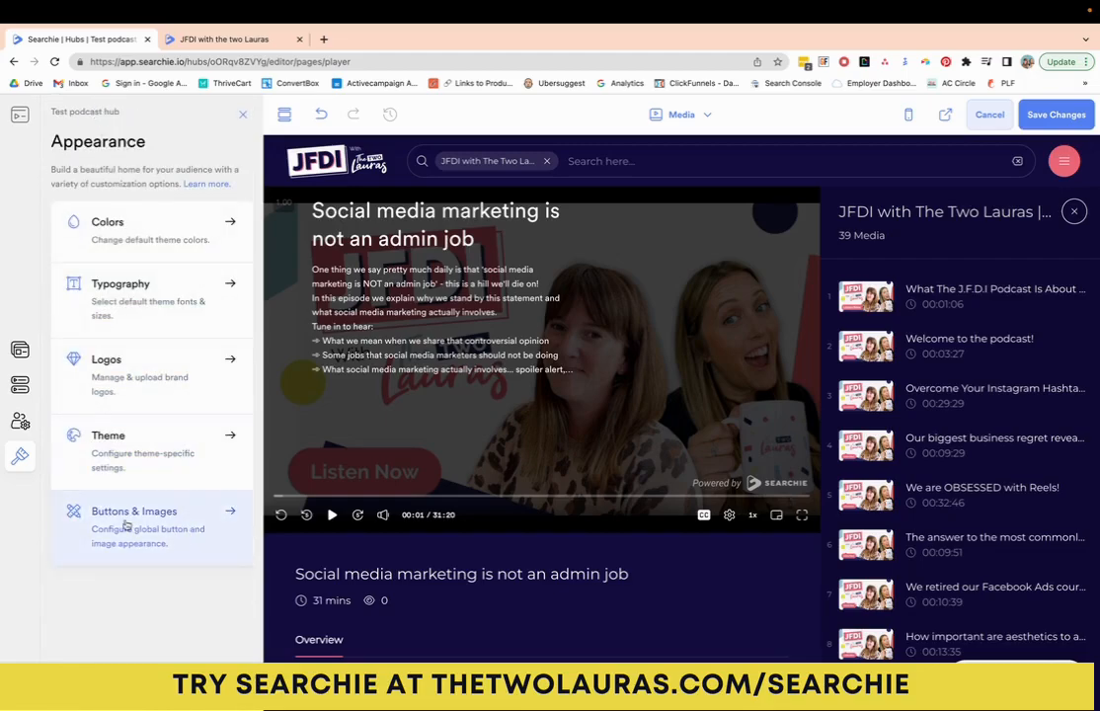
pyautogui.click(126, 526)
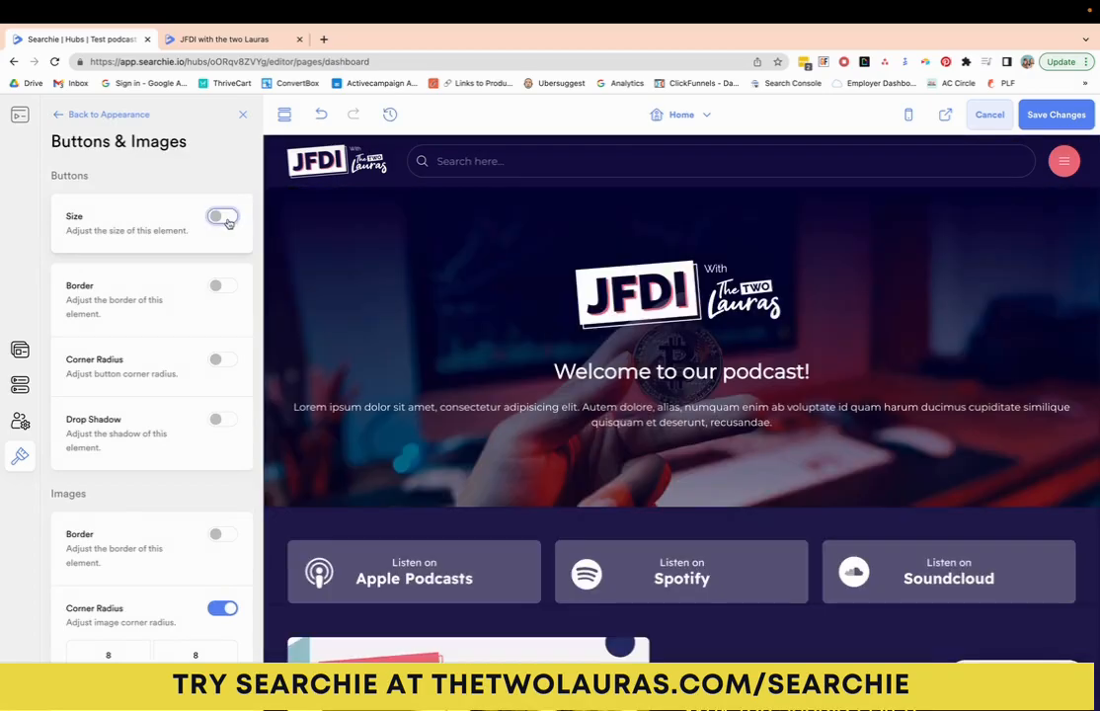
pyautogui.scroll(-1, 216, 307)
pyautogui.scroll(-2, 499, 398)
pyautogui.scroll(-4, 500, 398)
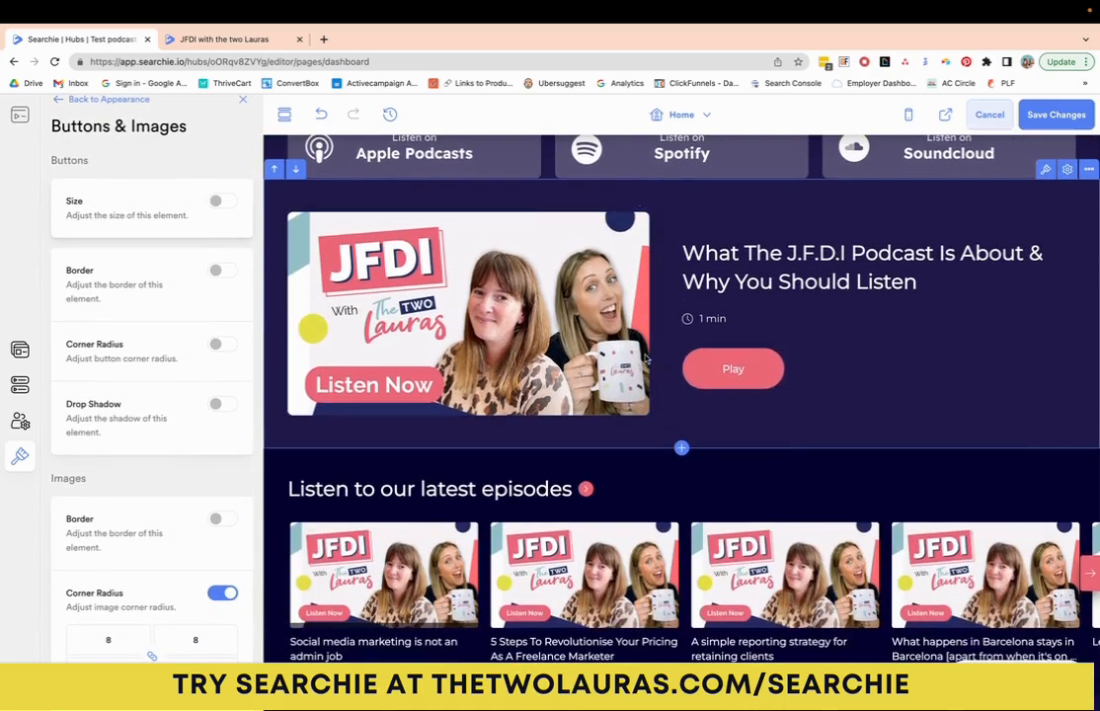
pyautogui.scroll(-2, 170, 415)
pyautogui.scroll(3, 170, 415)
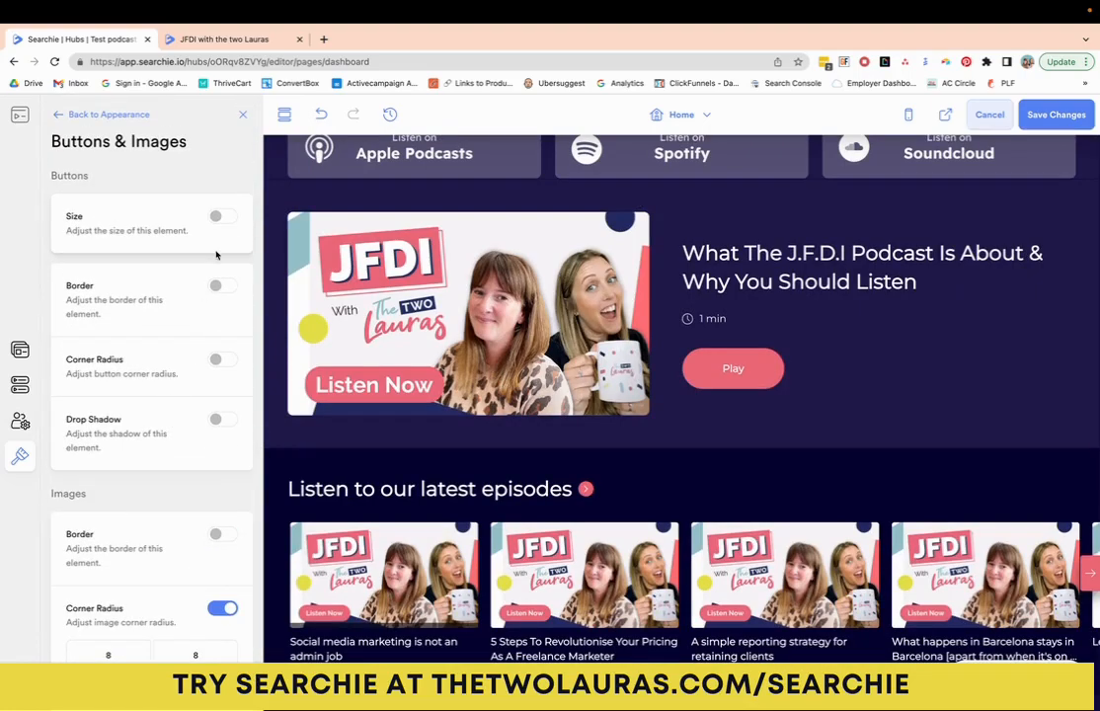
pyautogui.scroll(-2, 211, 286)
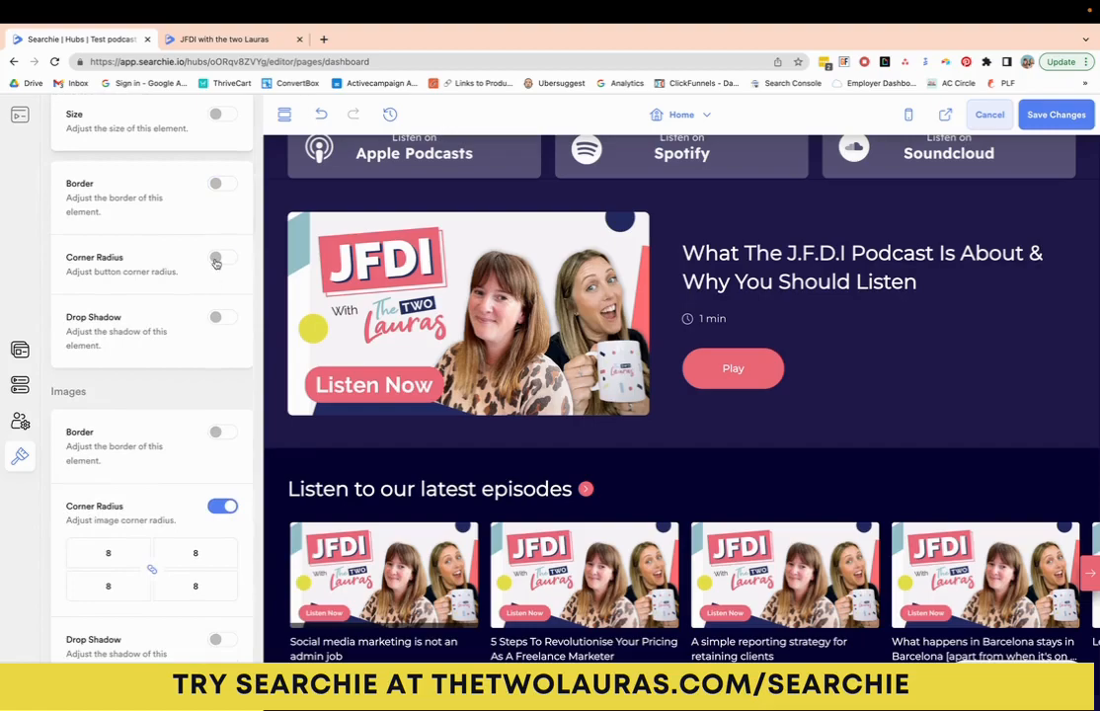
pyautogui.click(218, 257)
pyautogui.doubleClick(120, 303)
pyautogui.write('0')
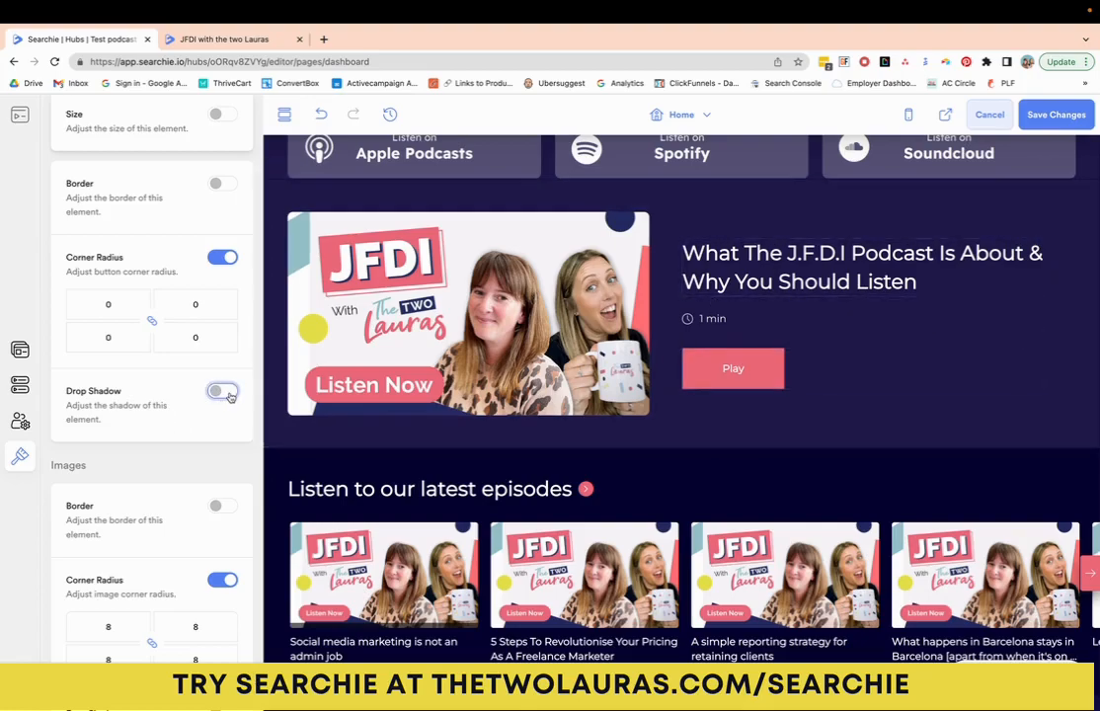
pyautogui.click(222, 184)
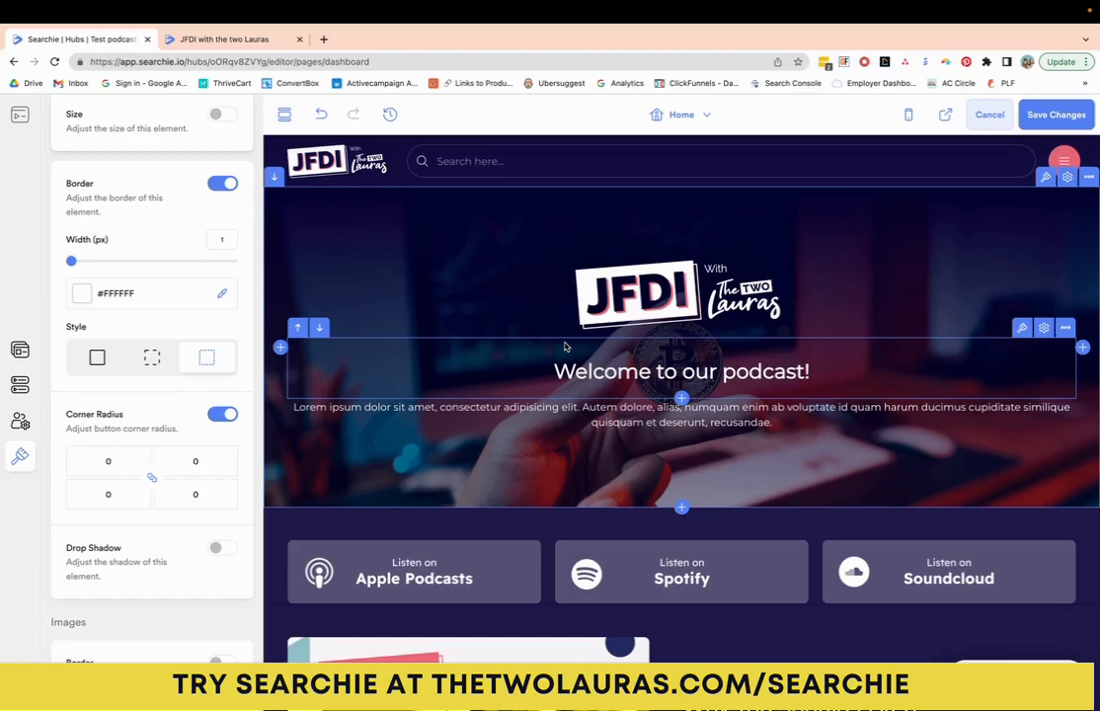
pyautogui.scroll(-5, 564, 345)
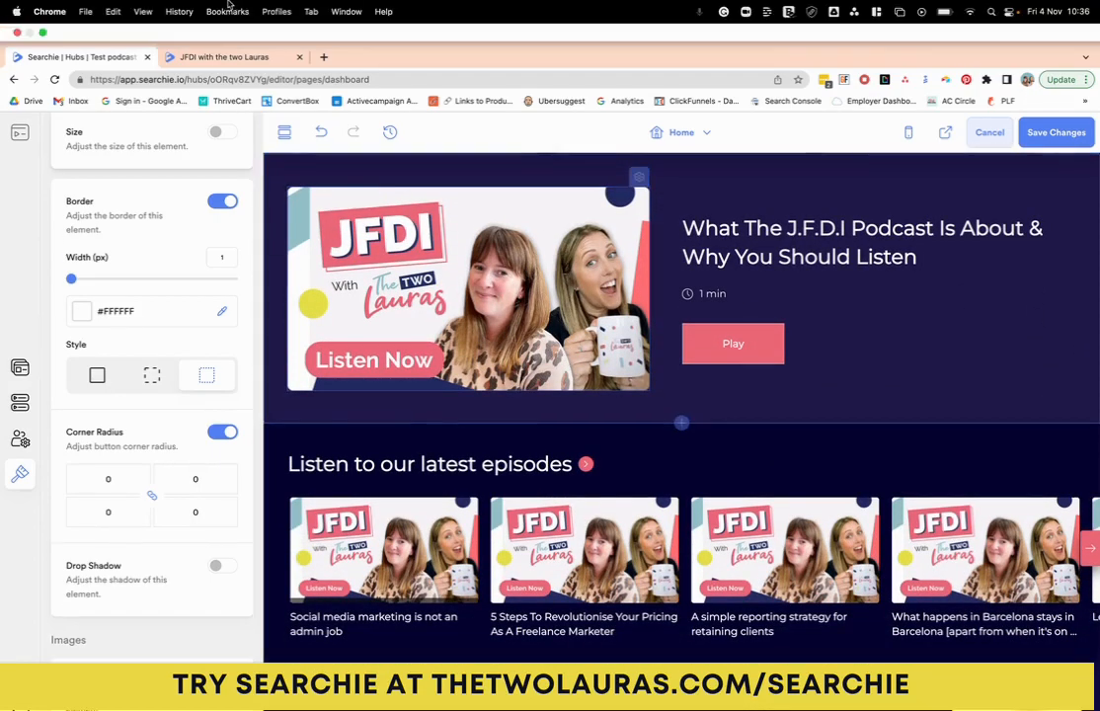
# Switch to the live "JFDI with the two Lauras" podcast site and examine its episode, community and social link sections
pyautogui.click(222, 38)
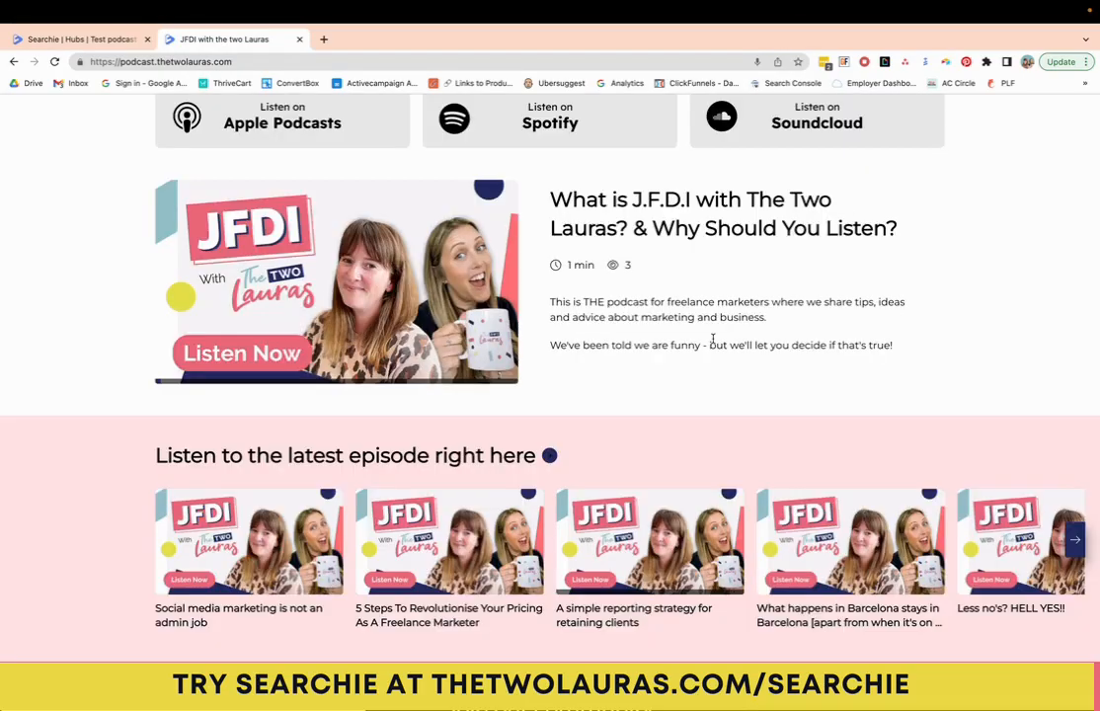
pyautogui.scroll(-5, 713, 340)
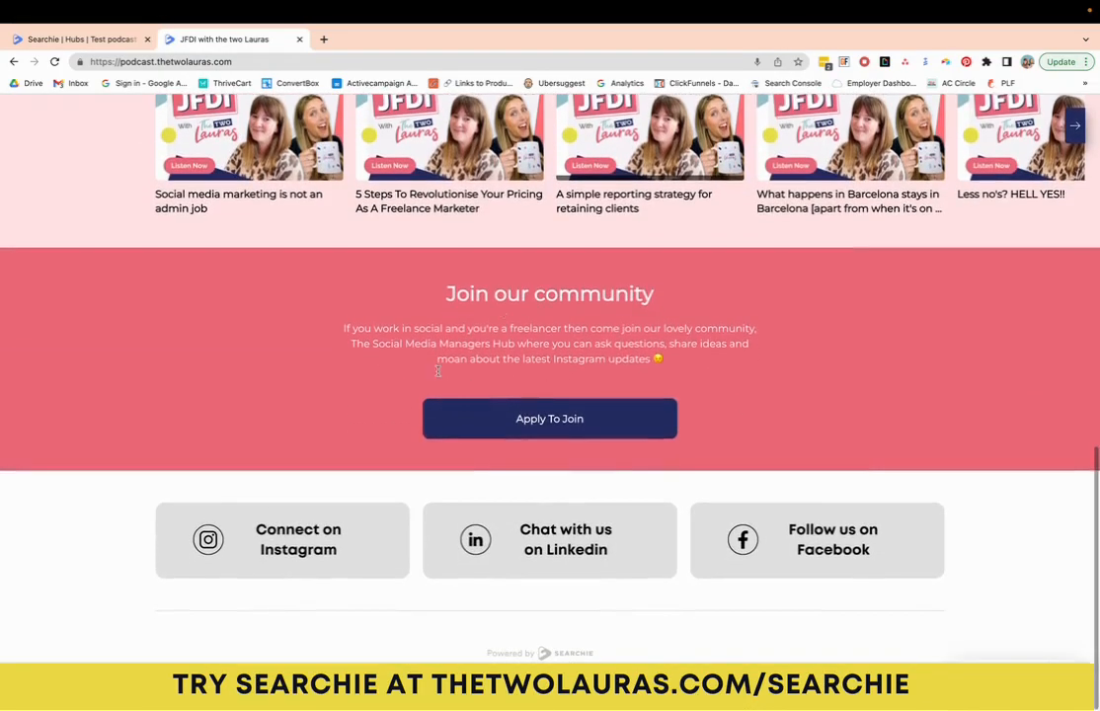